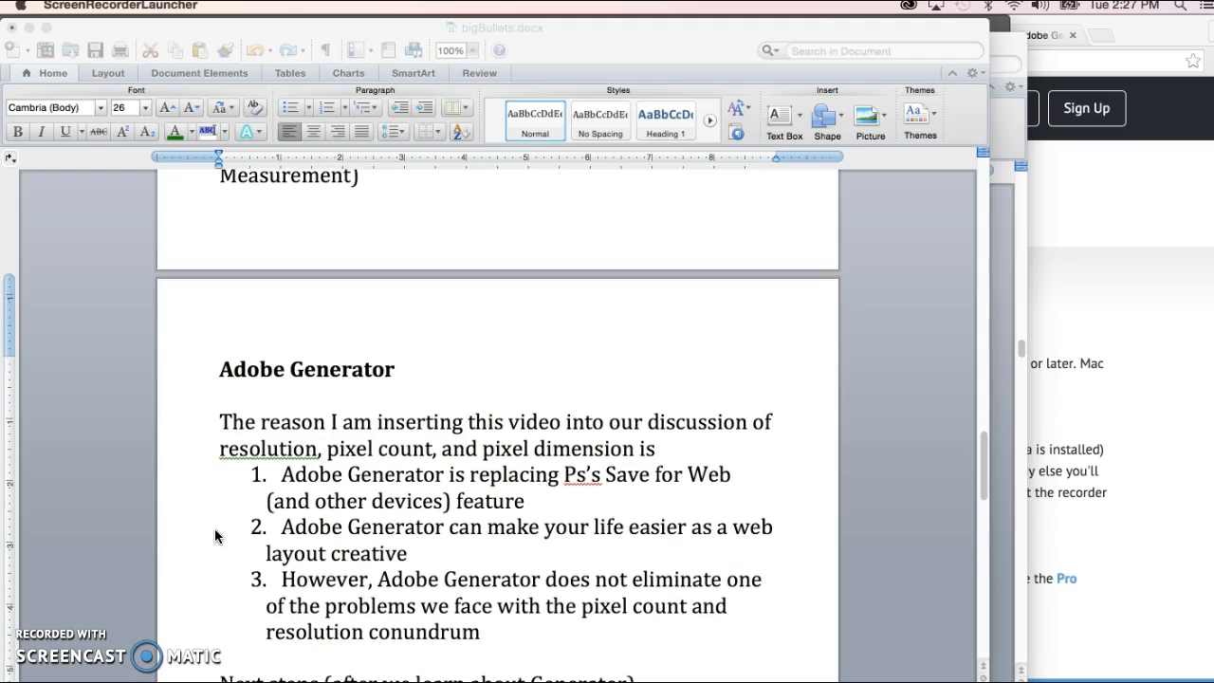
Step: Read the Adobe Generator section of the bigBullets.docx notes, covering the three reasons for discussing Generator
scroll(215, 536, "down", 3)
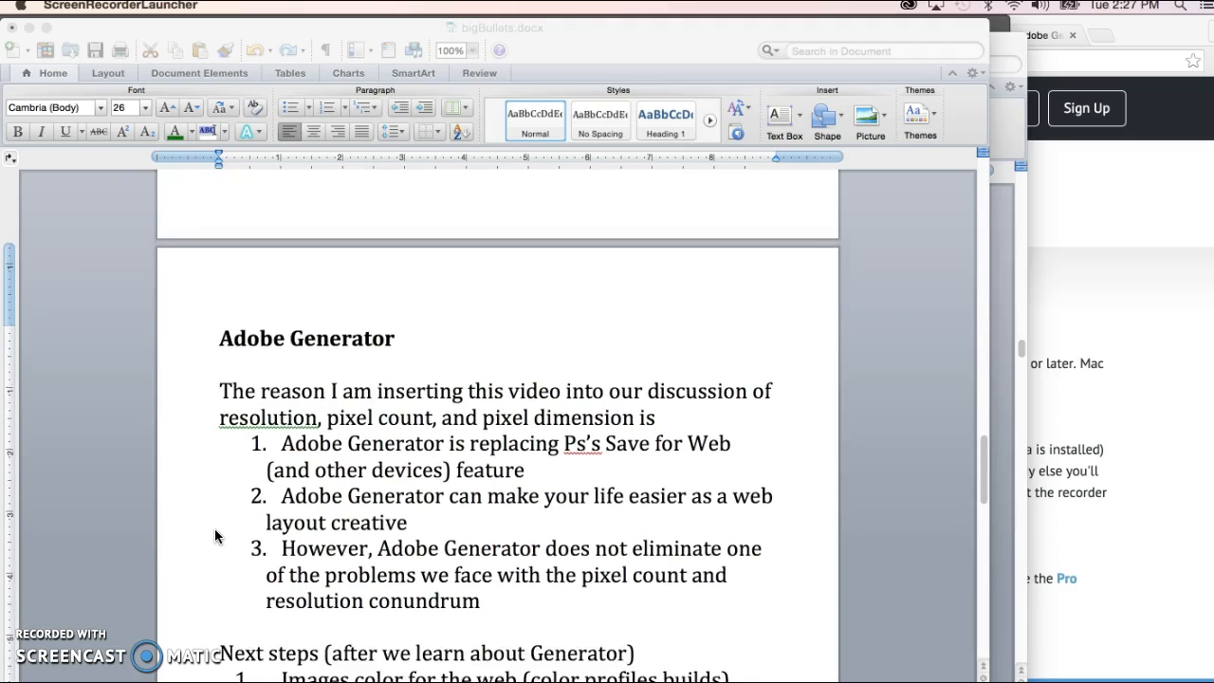
left_click(265, 532)
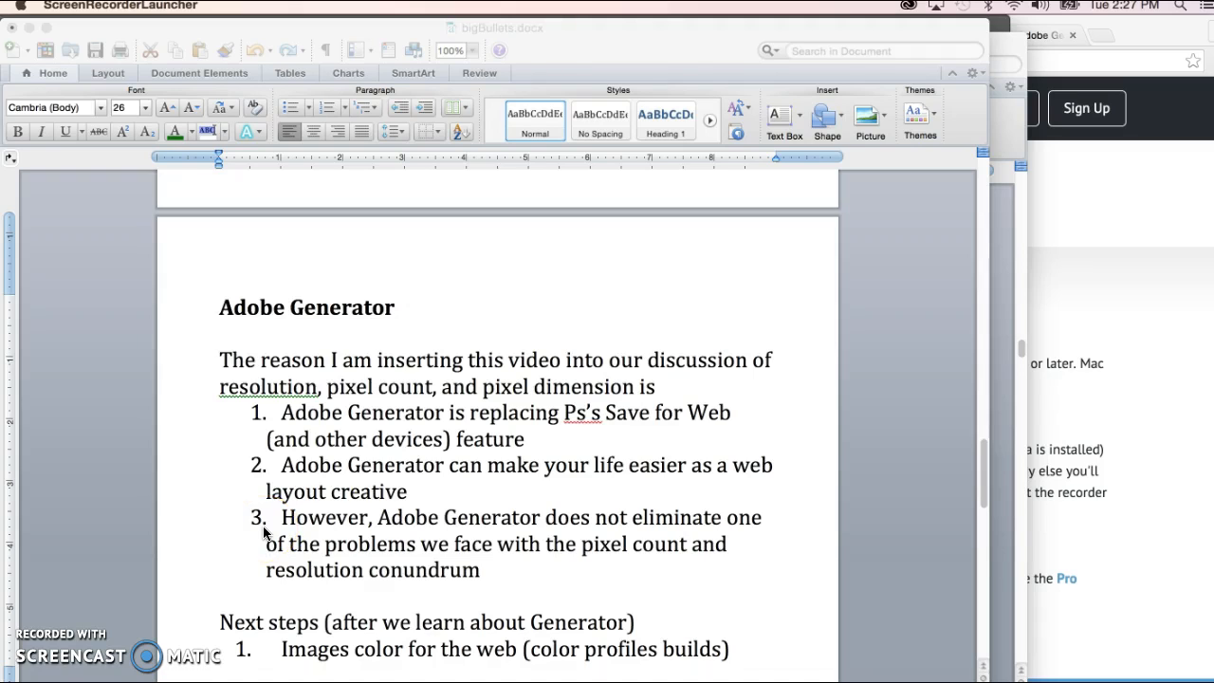
left_click(229, 545)
scroll(229, 540, "down", 2)
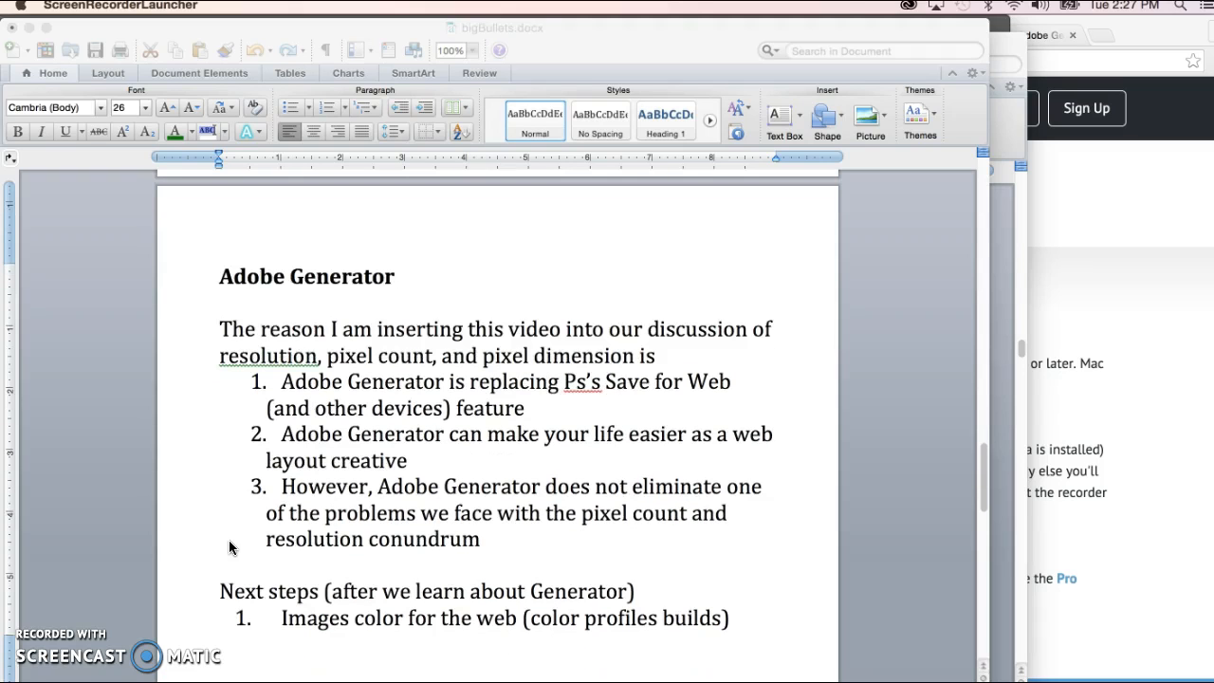
left_click(395, 435)
left_click(414, 402)
left_click(729, 615)
Step: Switch to Photoshop and examine the Save for Web (Legacy) options for postcard7x5.jpg without saving, then bring up somethingOtherSite.psd
key("super+Tab")
left_click_drag(576, 494, 383, 357)
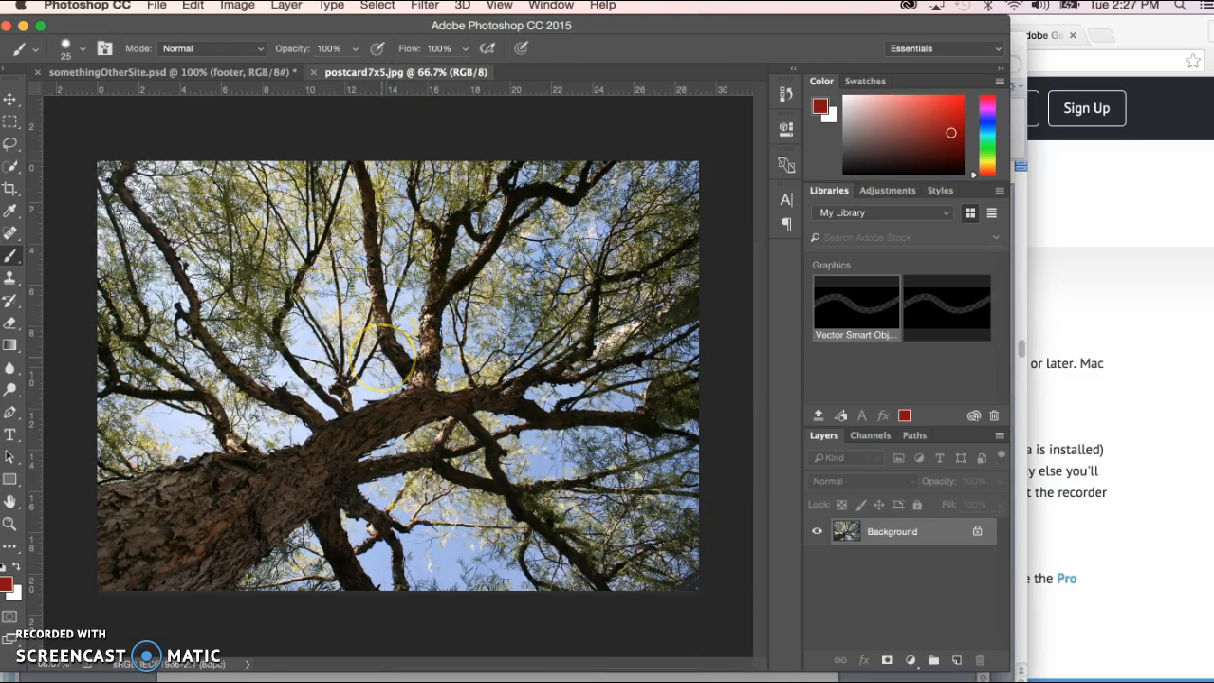
left_click(155, 7)
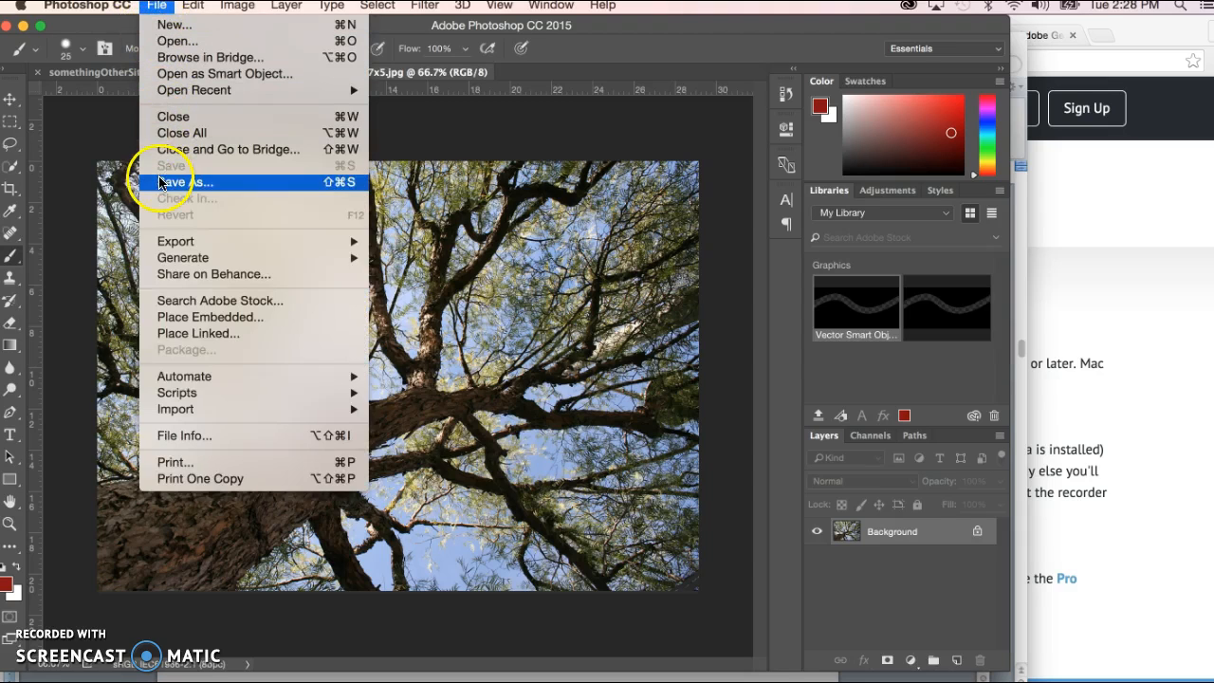
mouse_move(172, 239)
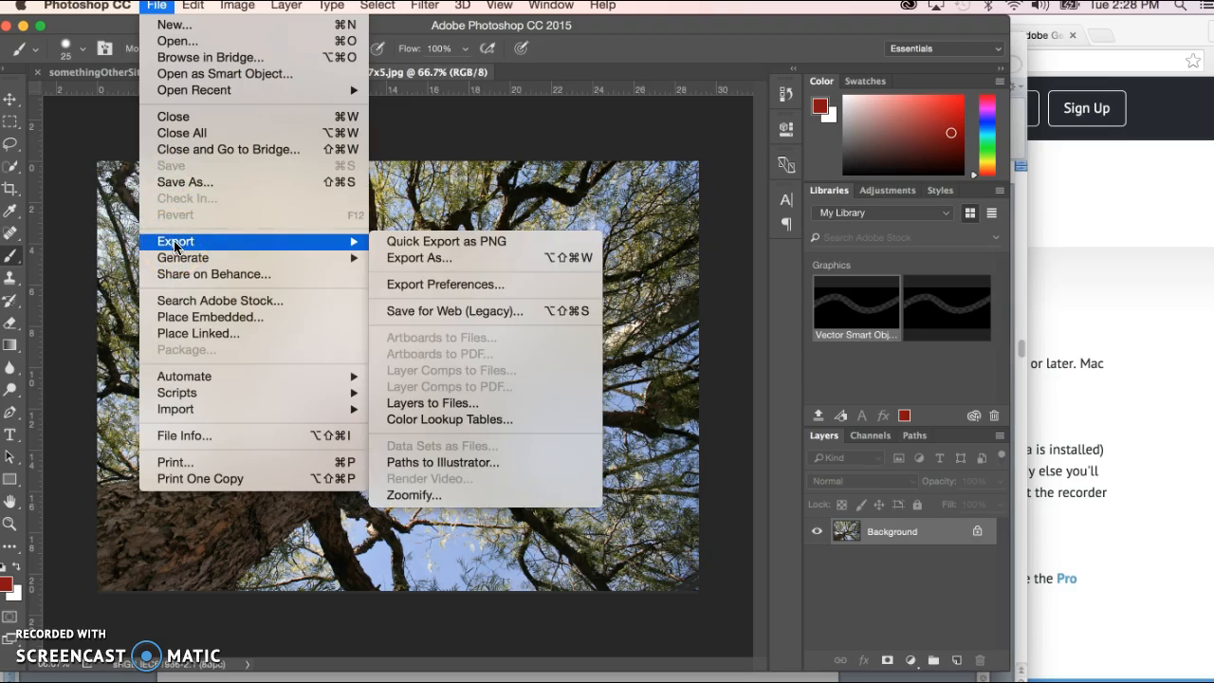
left_click(283, 243)
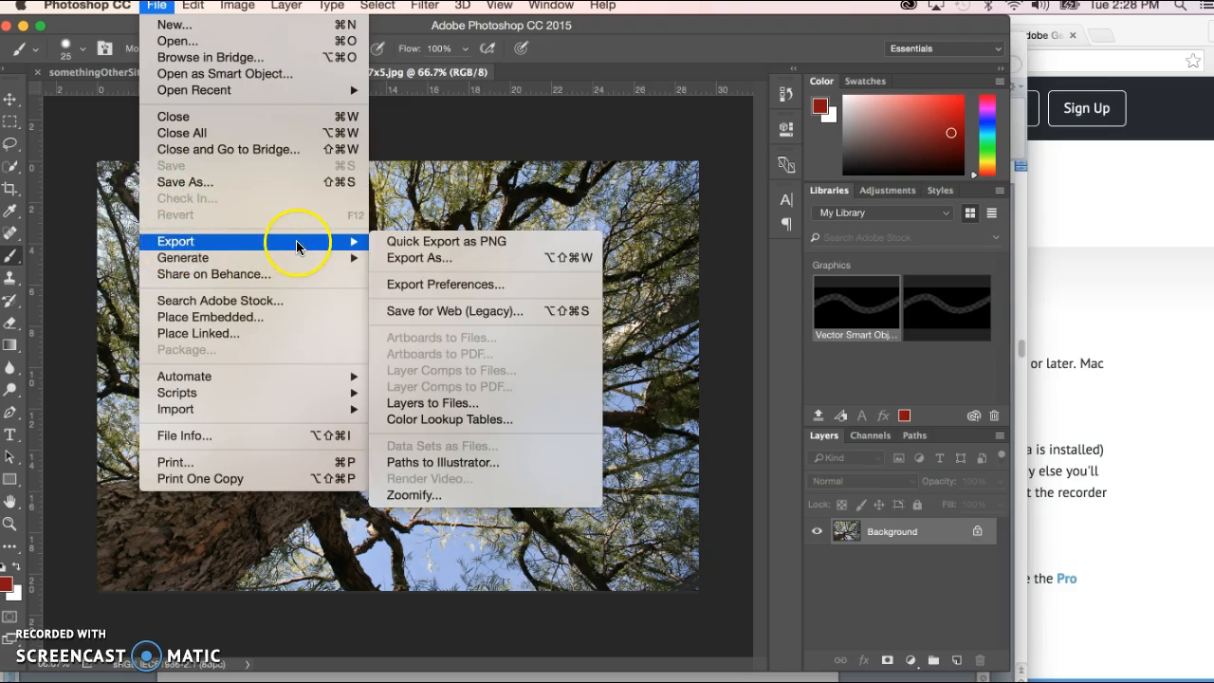
left_click(447, 314)
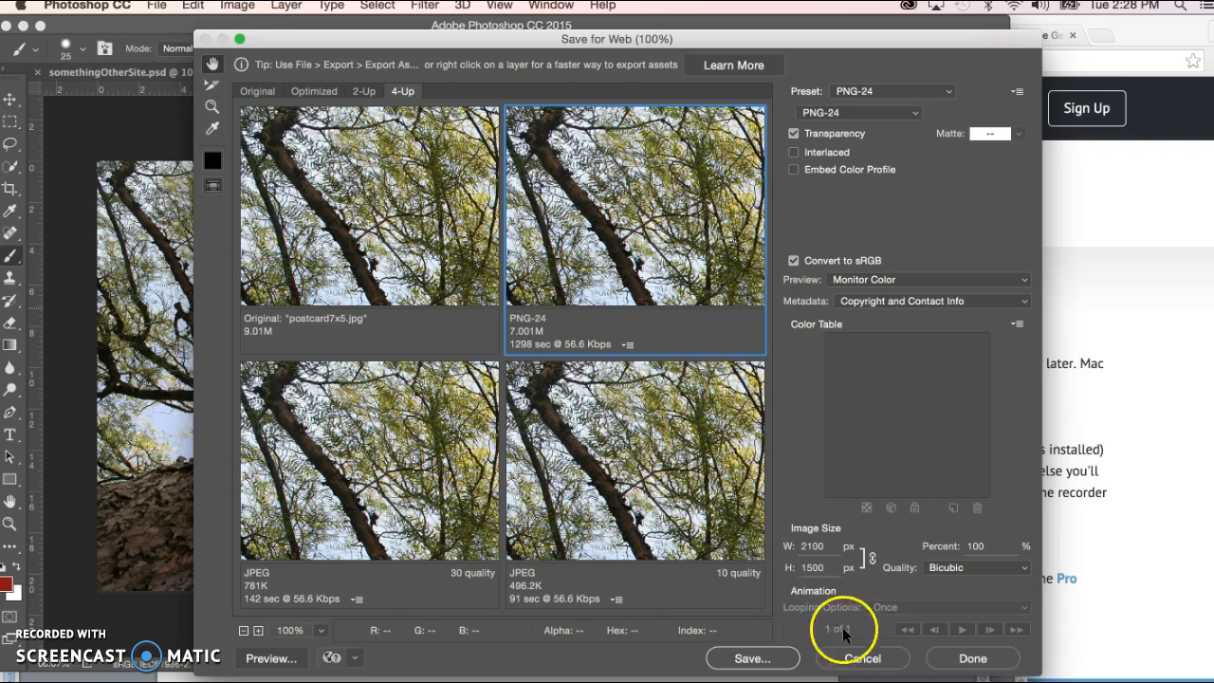
left_click(859, 658)
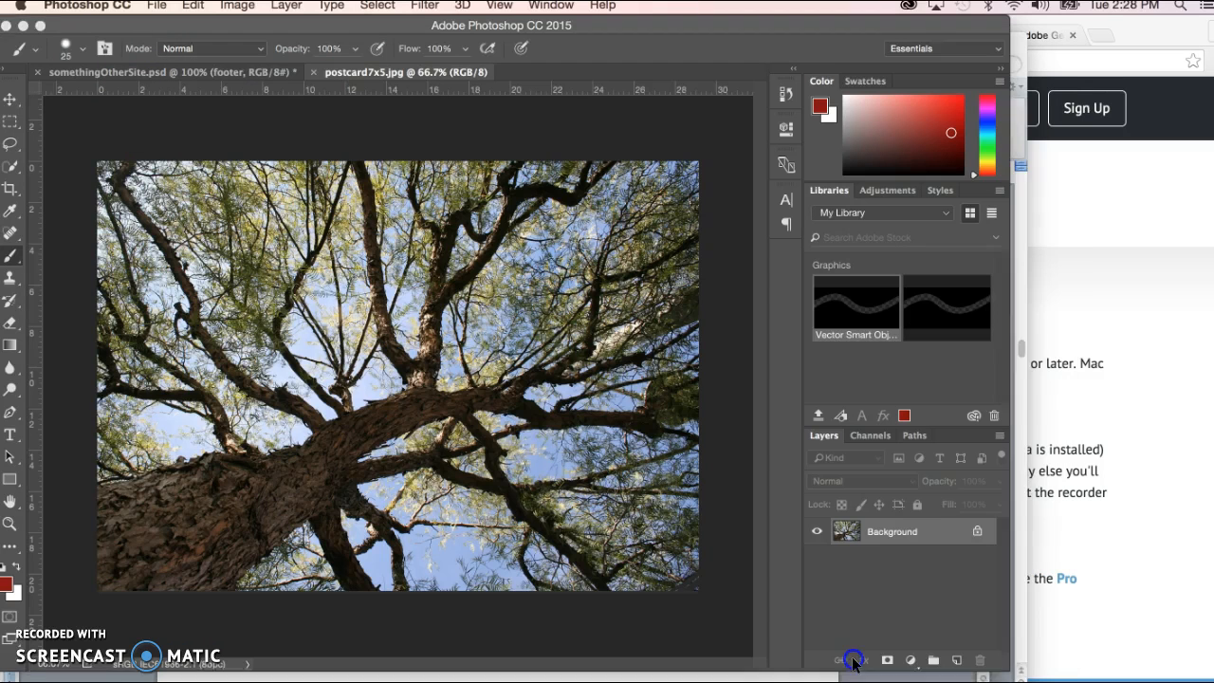
left_click(113, 74)
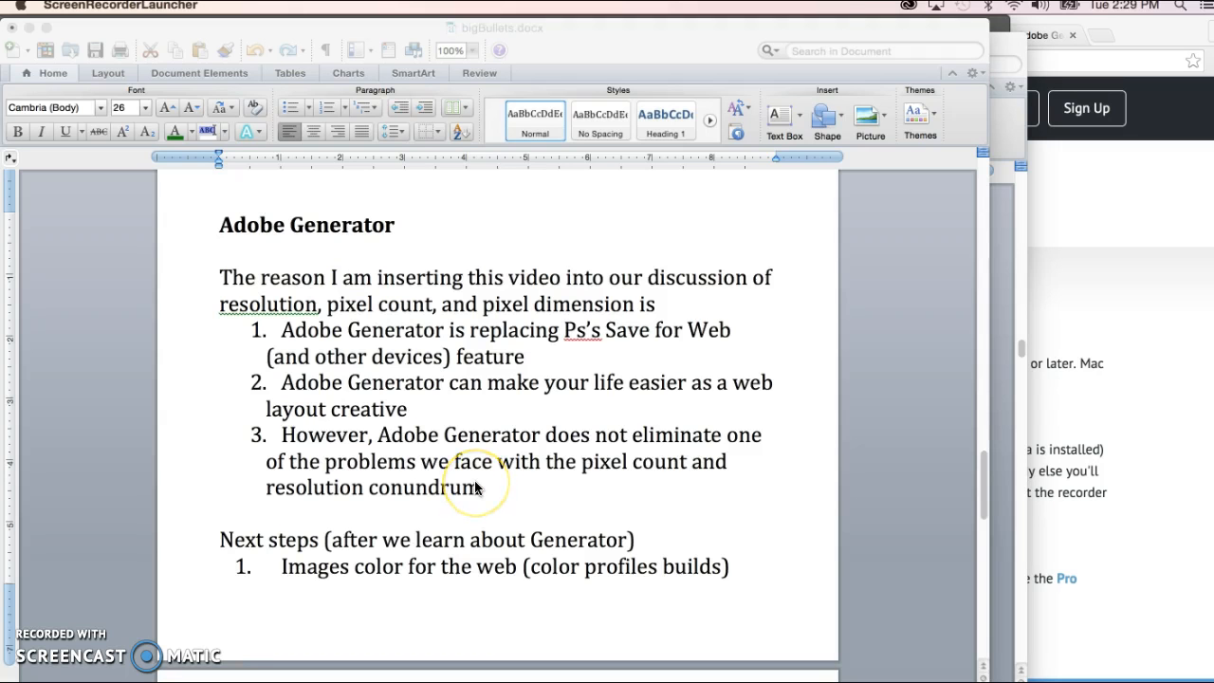
Step: Switch to the Word notes and read through the "Next steps (after we learn about Generator)" list
scroll(476, 488, "down", 3)
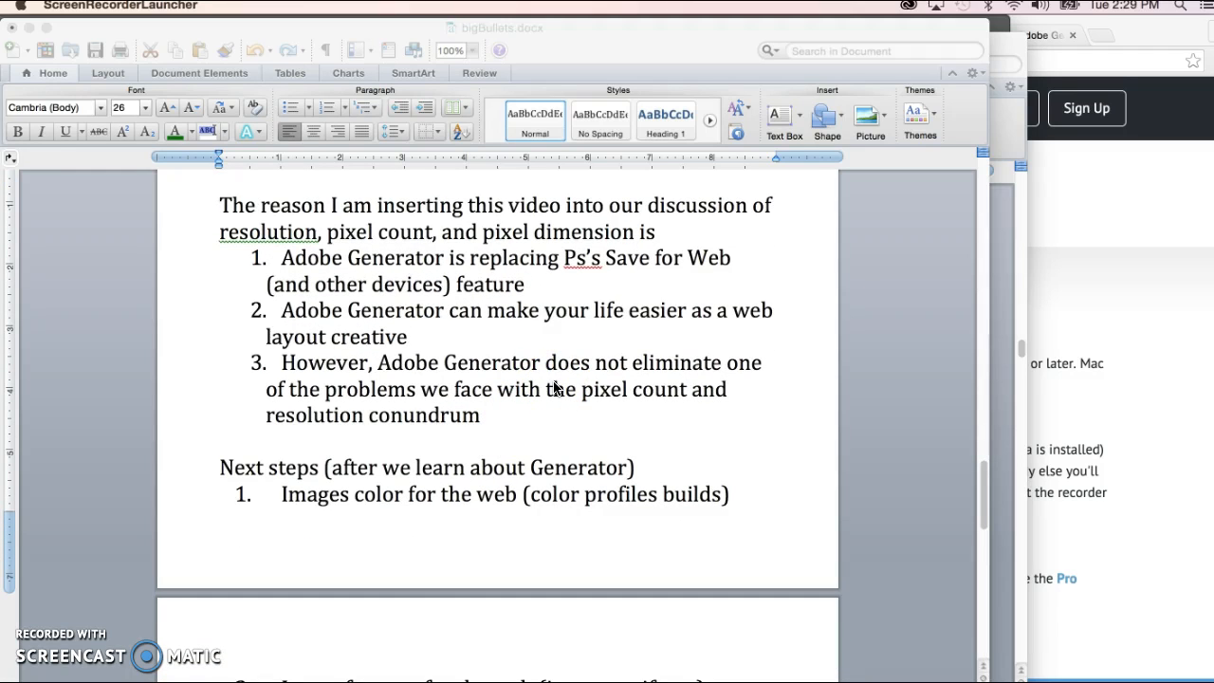
double_click(593, 401)
scroll(596, 405, "down", 1)
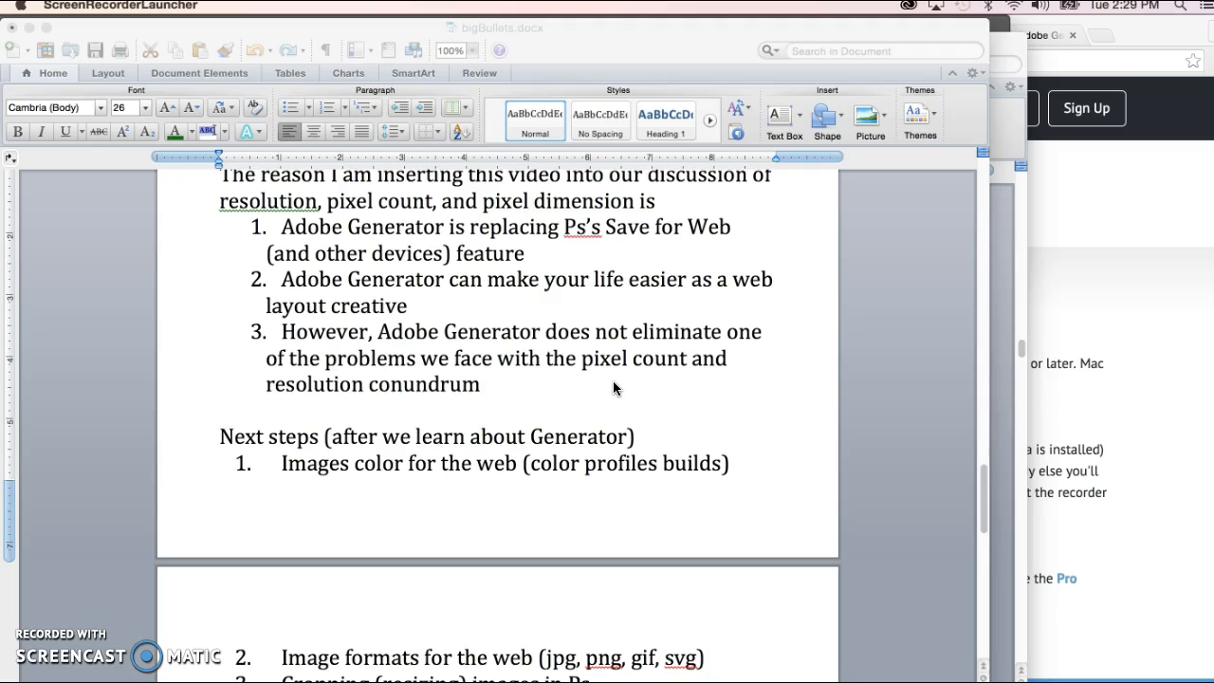
left_click(569, 387)
scroll(565, 387, "down", 3)
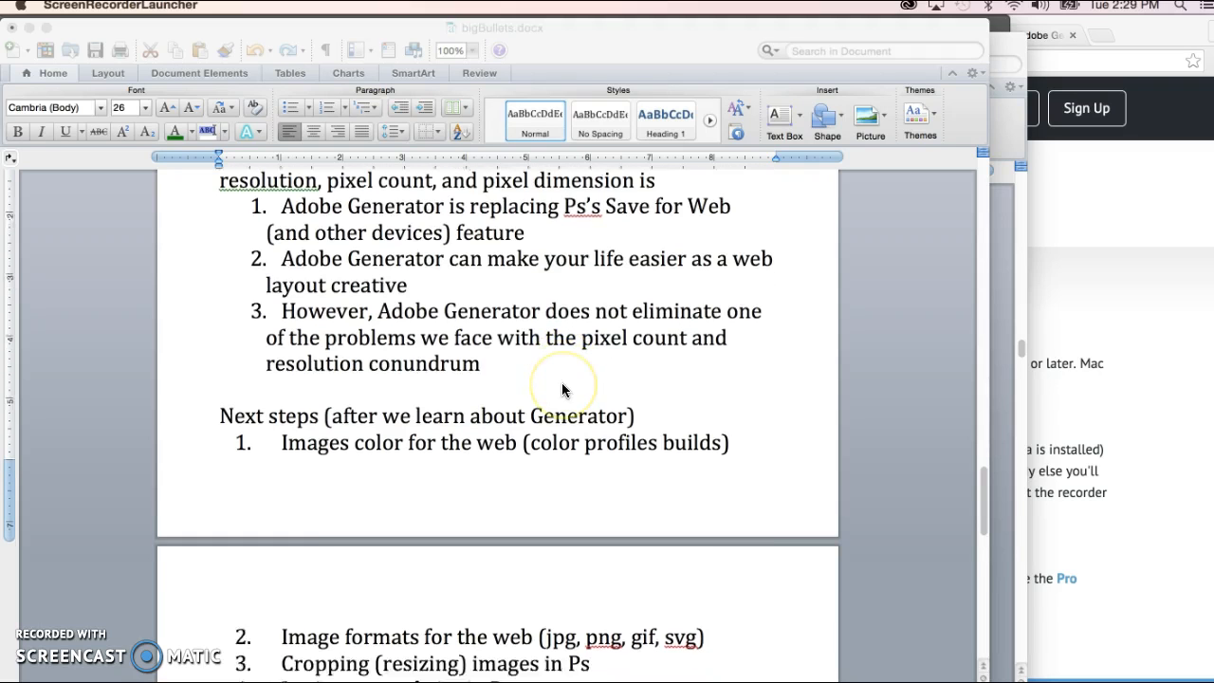
scroll(565, 387, "down", 2)
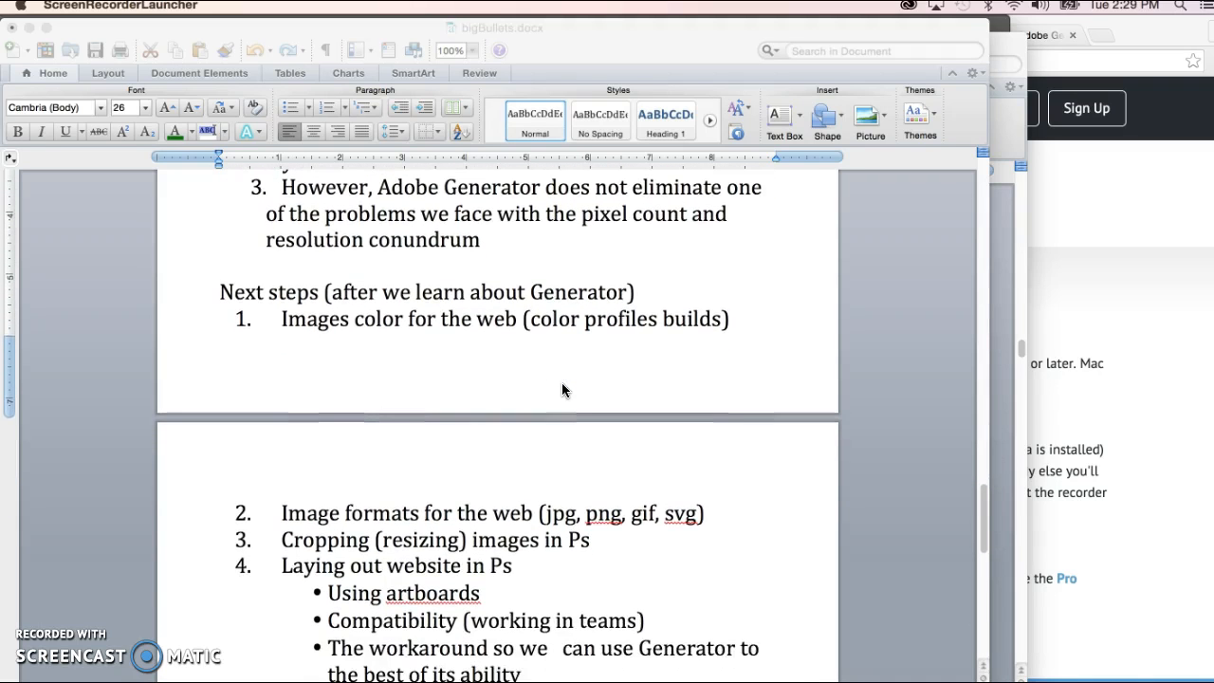
scroll(562, 389, "down", 3)
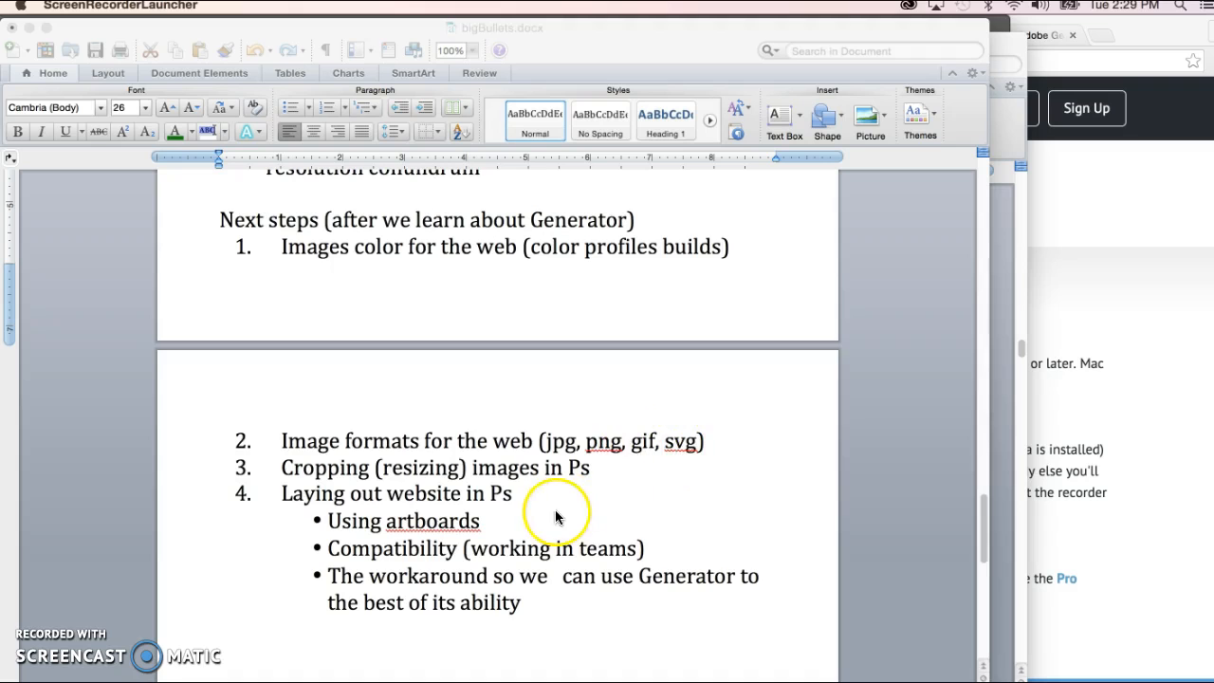
scroll(556, 512, "down", 1)
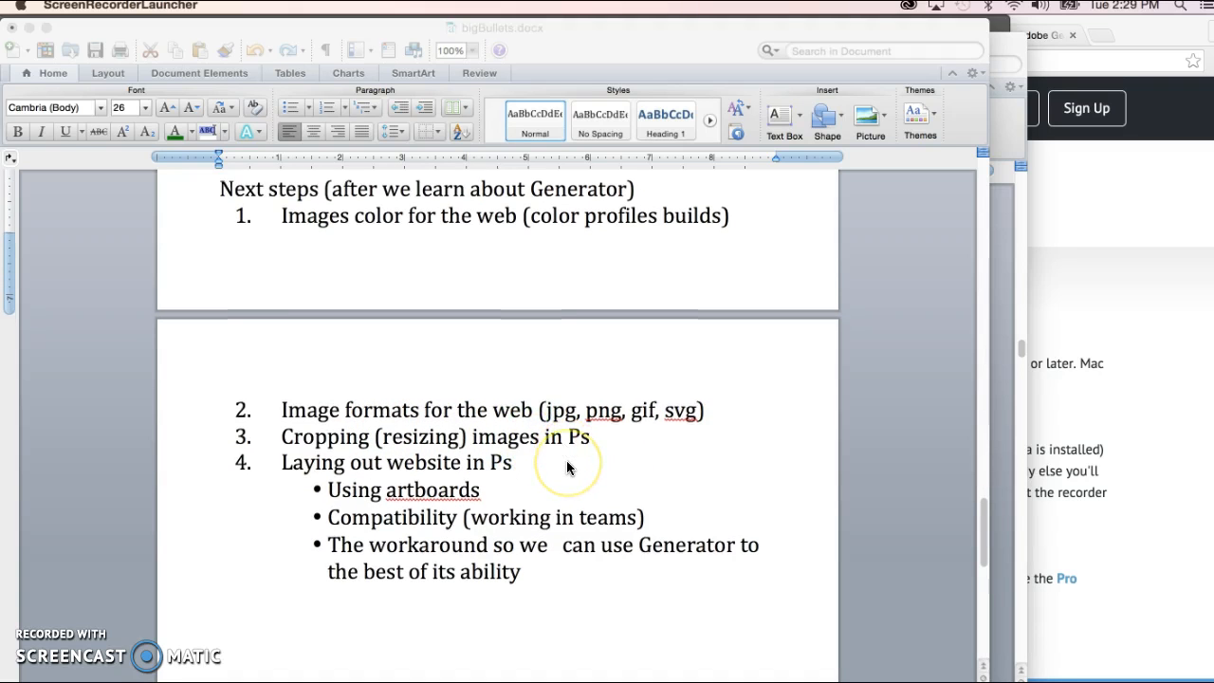
scroll(566, 460, "down", 2)
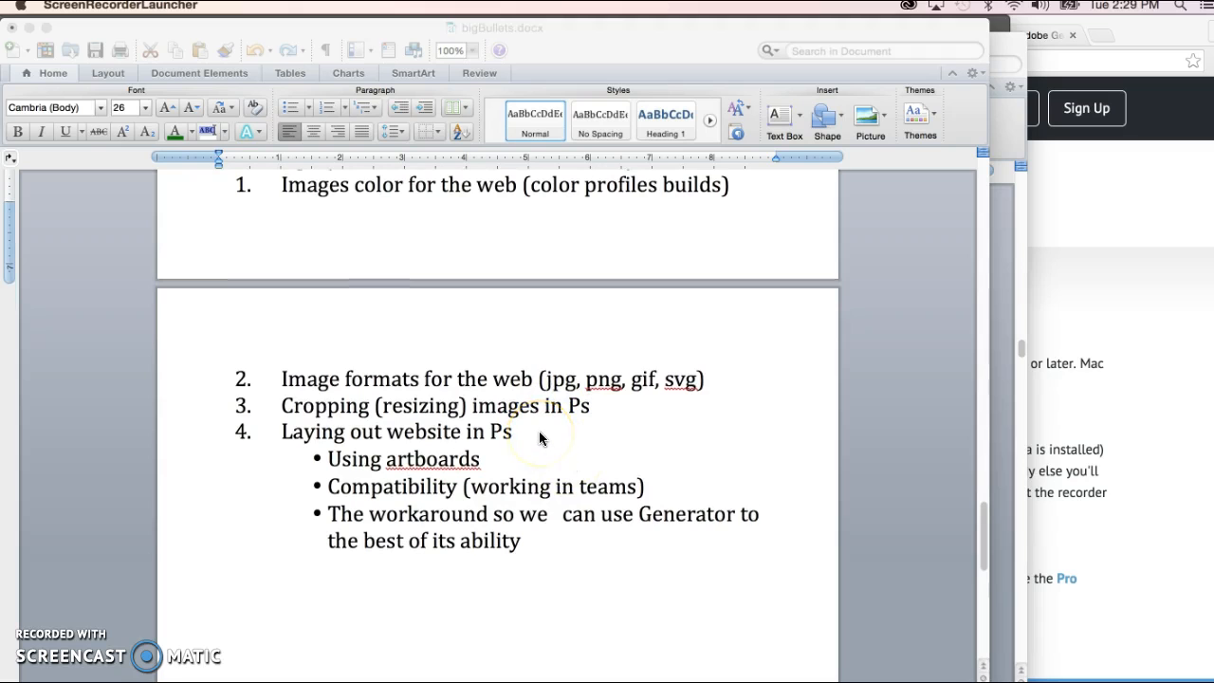
scroll(540, 437, "down", 2)
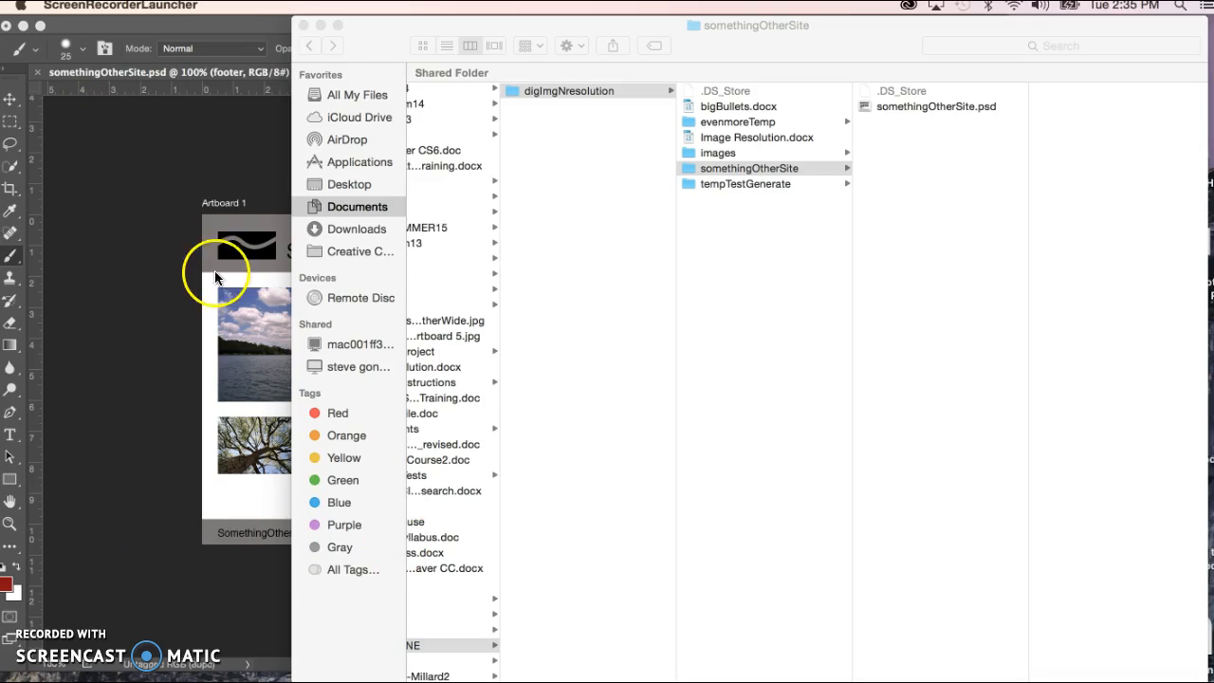
Step: Compare the open Photoshop layout with the contents of the somethingOtherSite folder in Finder, and preview somethingOtherSite.psd
left_click(169, 249)
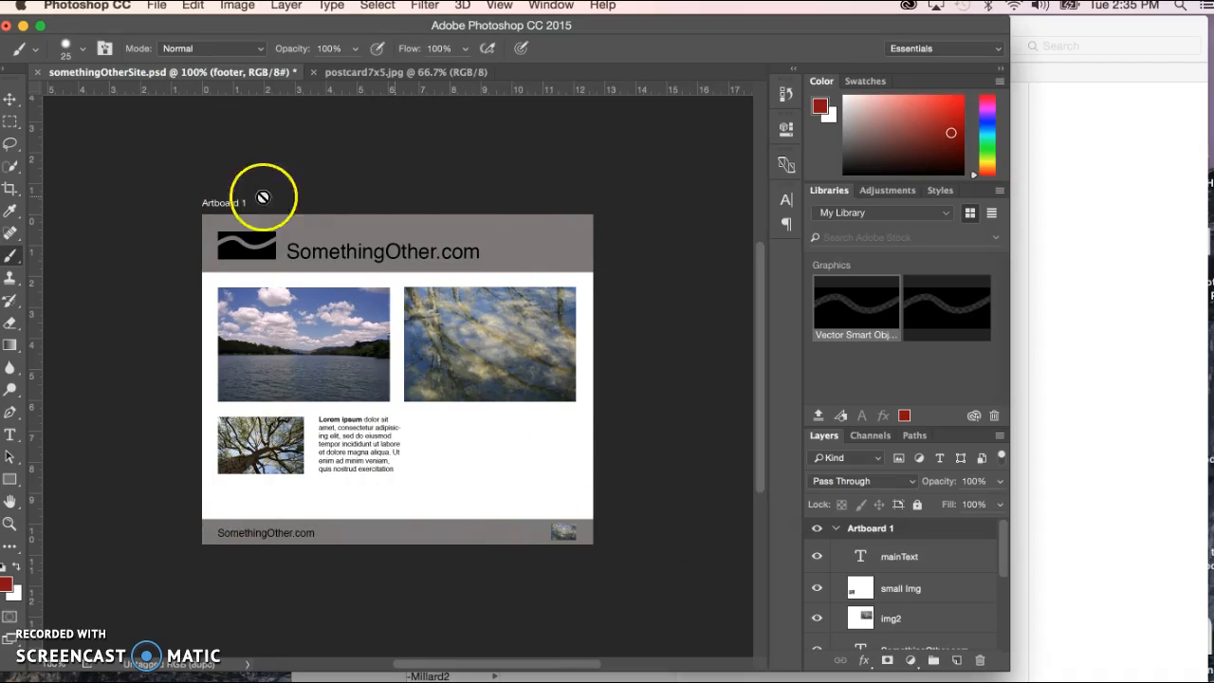
left_click(1107, 248)
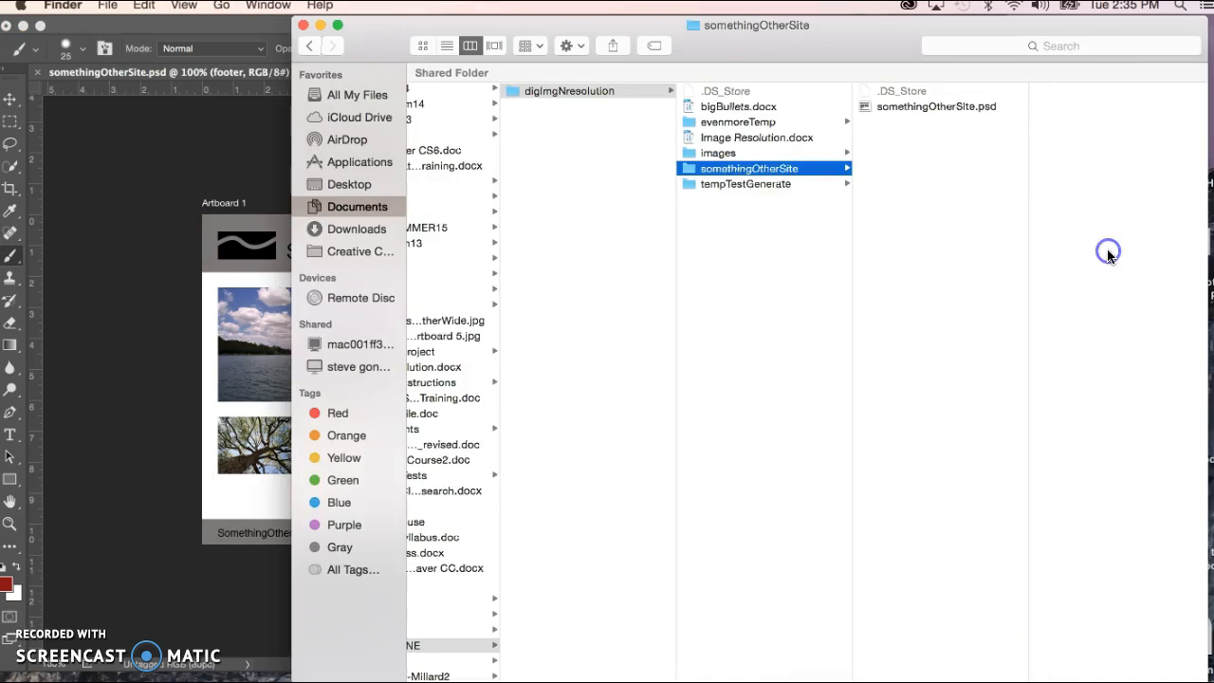
left_click(746, 173)
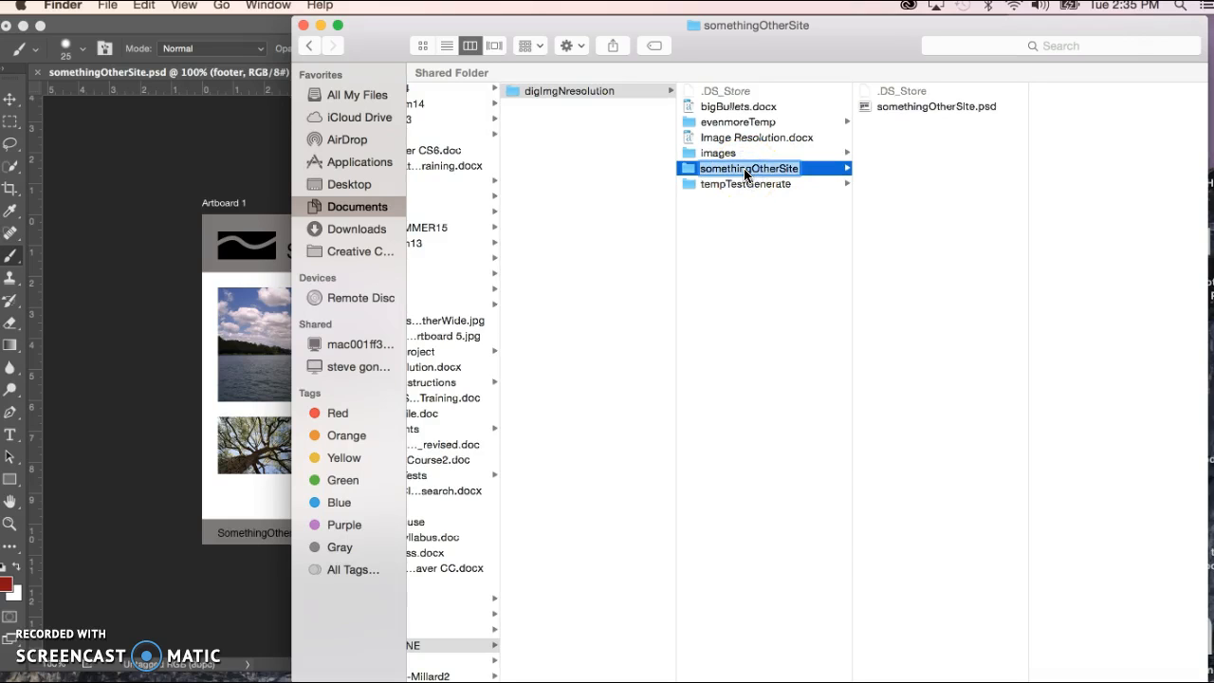
left_click(906, 108)
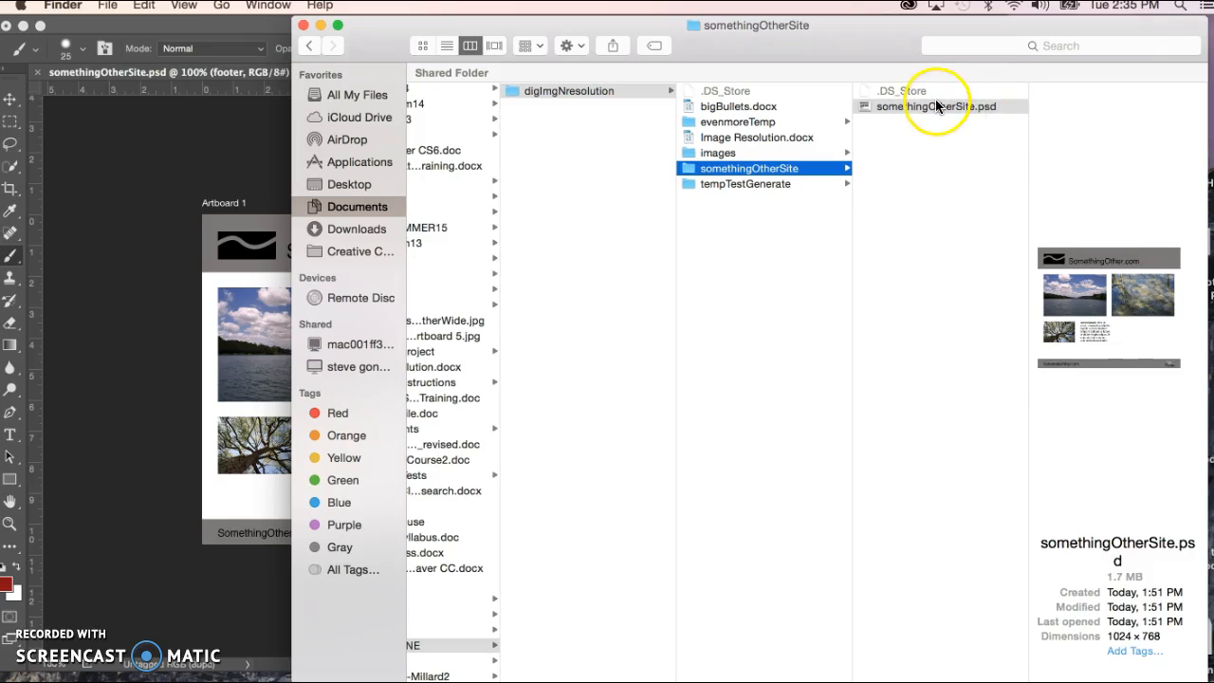
Step: Switch to Photoshop and turn on Generate Image Assets for somethingOtherSite.psd
left_click(123, 294)
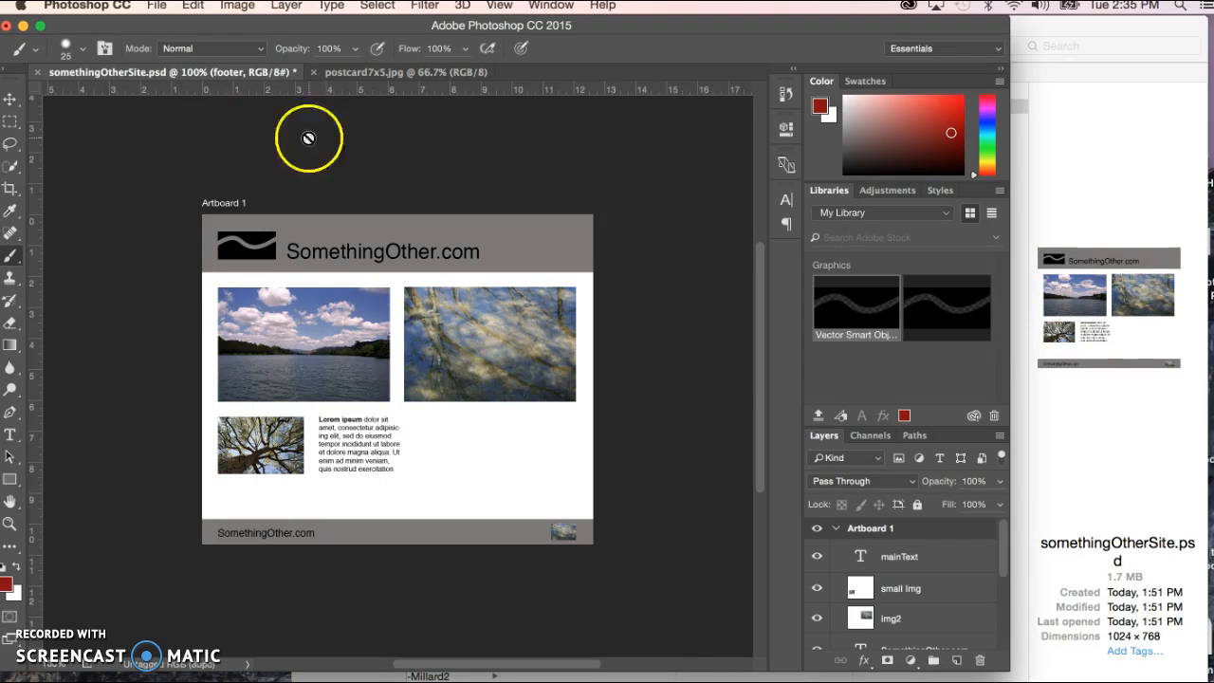
left_click(157, 8)
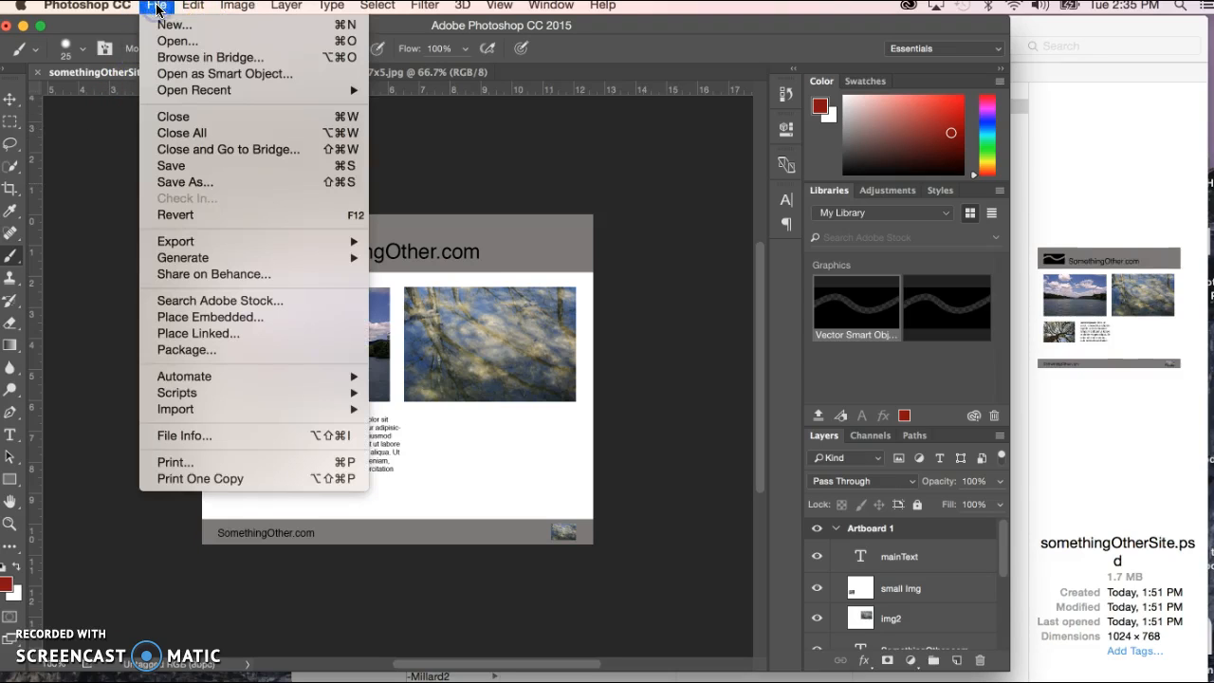
left_click(180, 263)
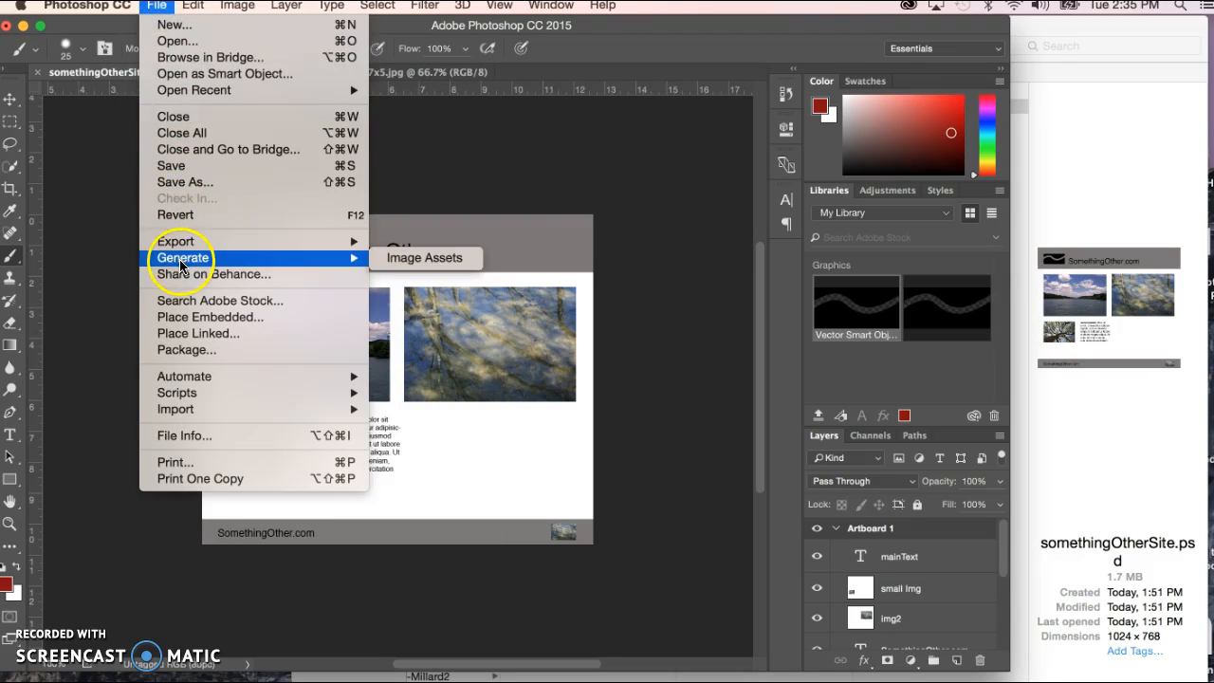
left_click(431, 259)
left_click(515, 121)
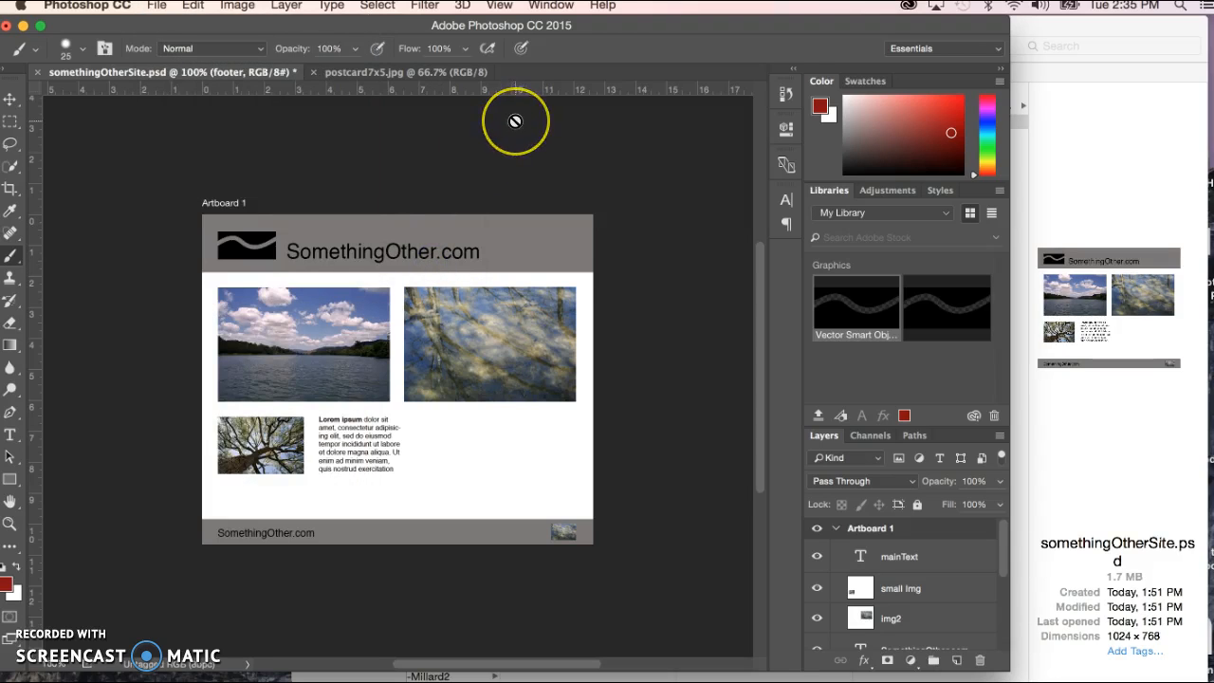
left_click(155, 9)
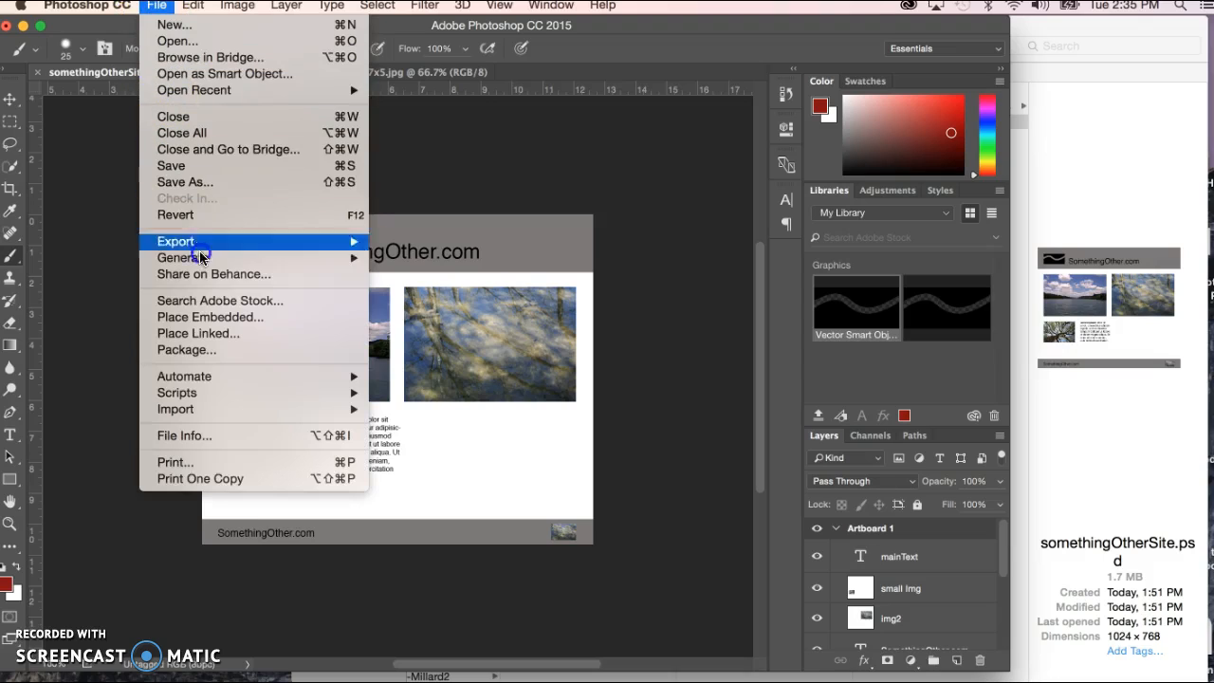
mouse_move(209, 265)
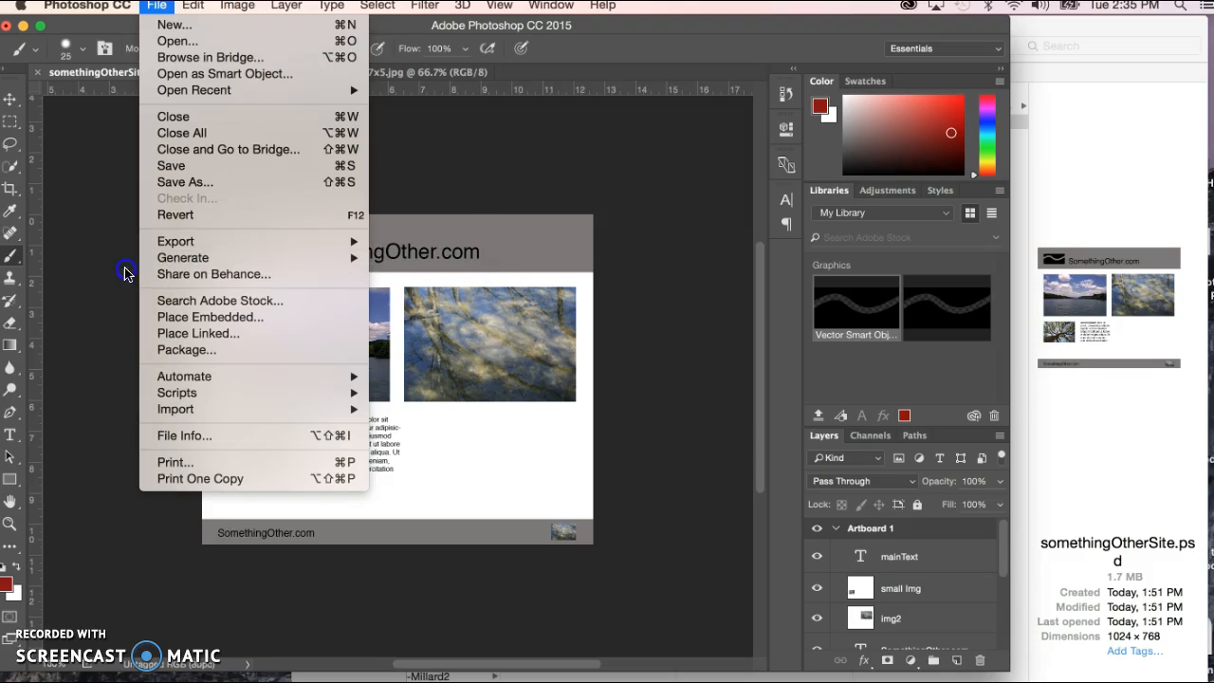
key("Escape")
left_click(514, 512)
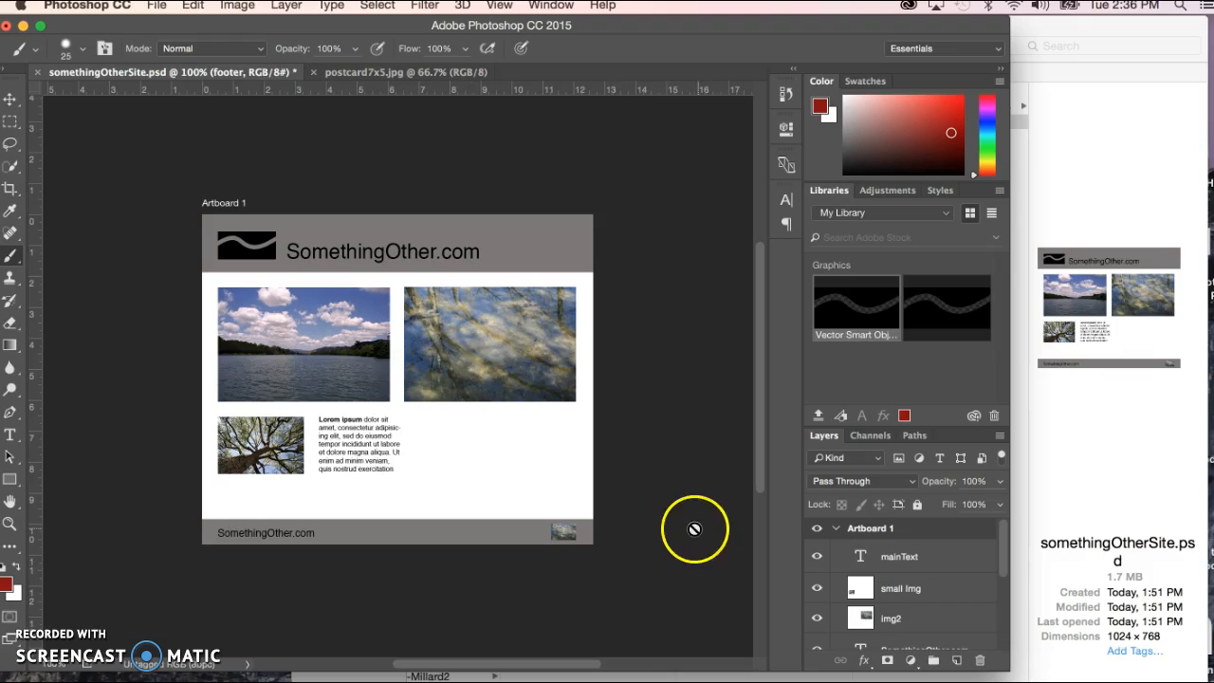
Step: Identify the img2 layer by toggling its visibility and rename it right.jpg
left_click(815, 619)
left_click(816, 619)
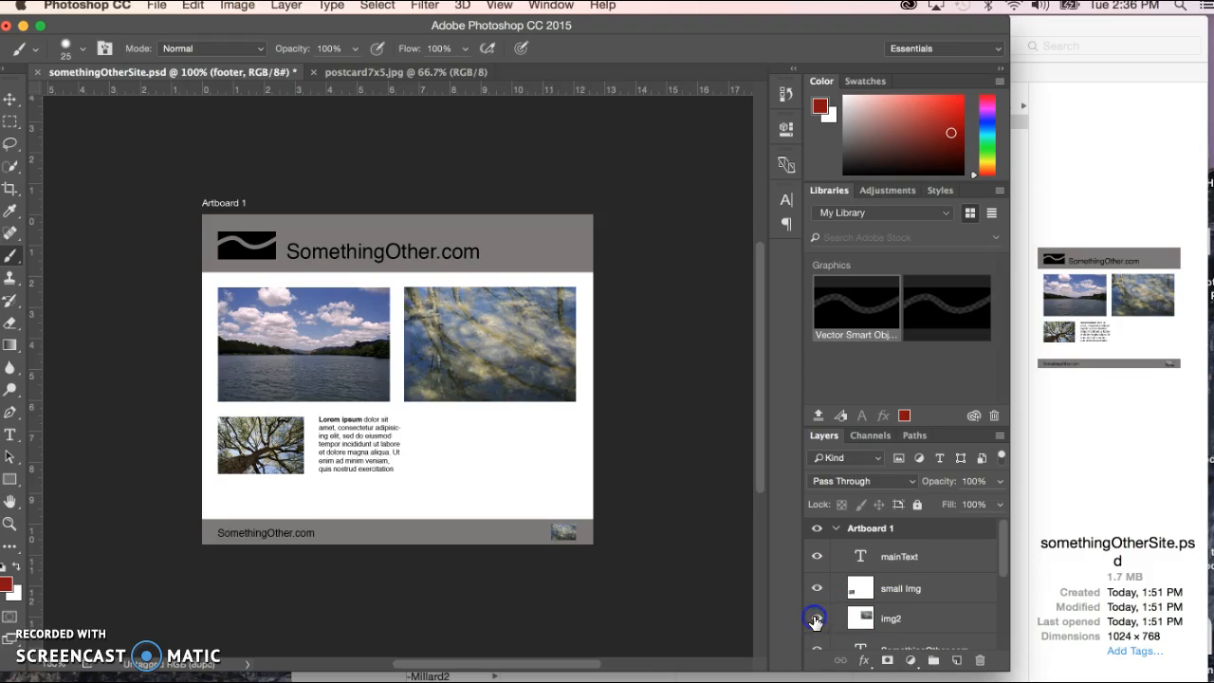
double_click(892, 620)
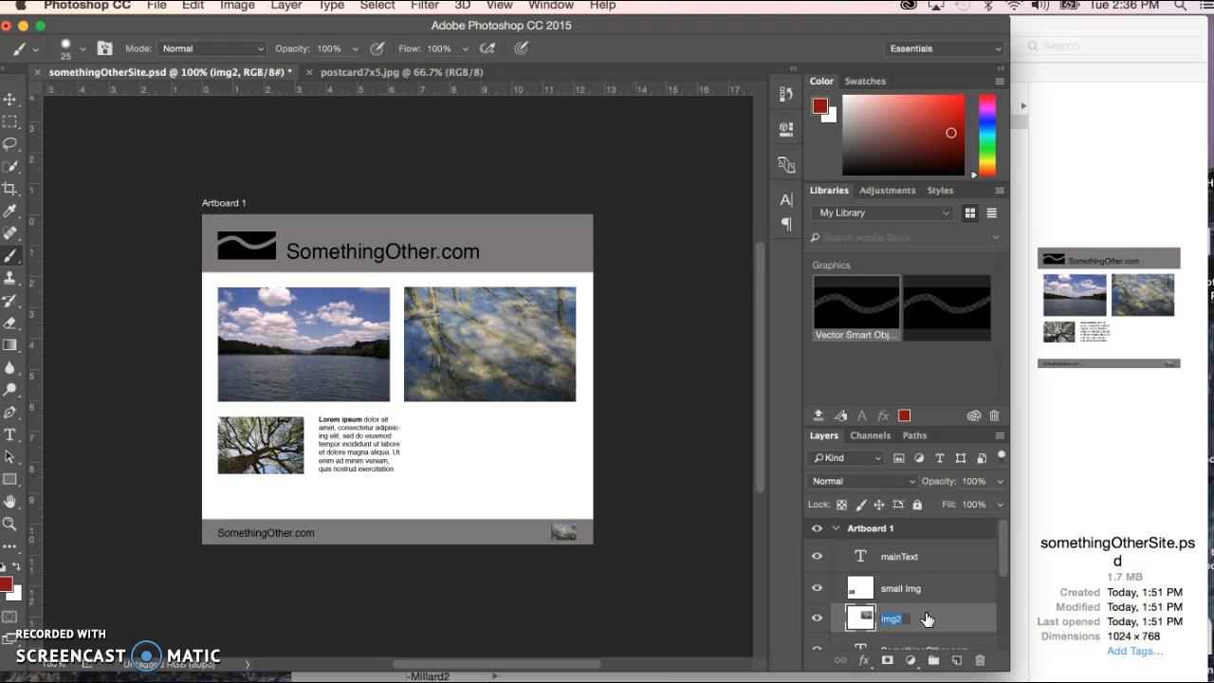
type("right.jpg")
key("Return")
left_click(922, 616)
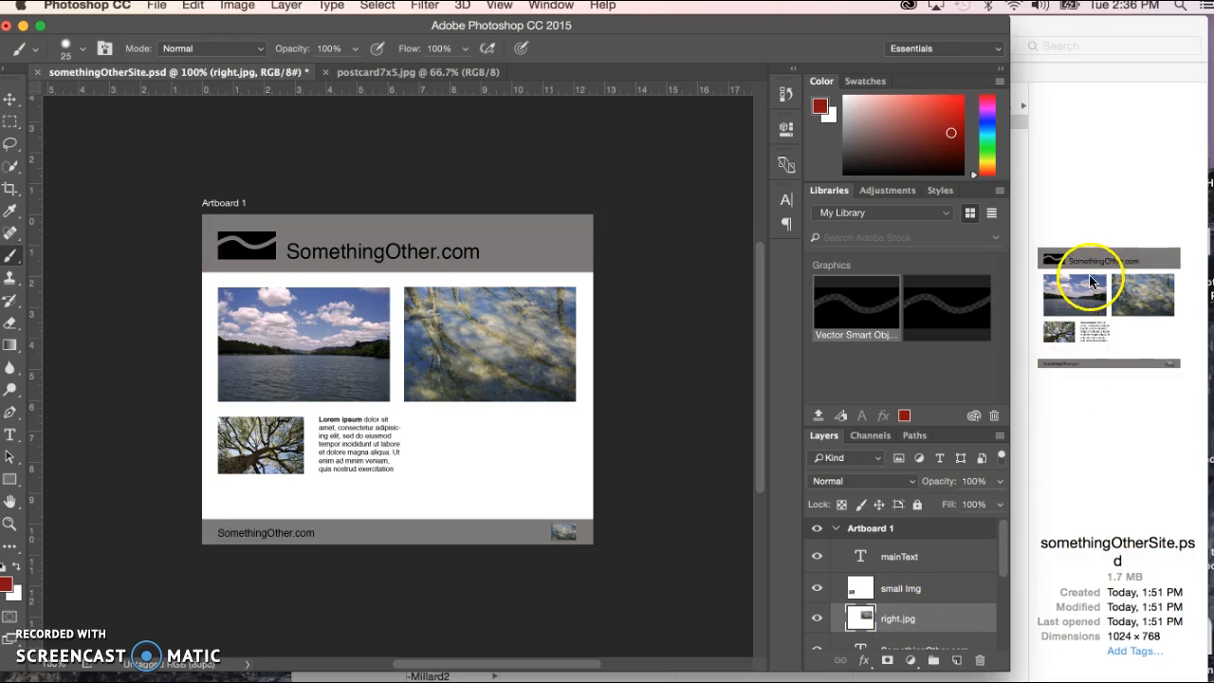
Step: Switch to Finder and preview right.jpg in the somethingOtherSite-assets folder
left_click(1091, 189)
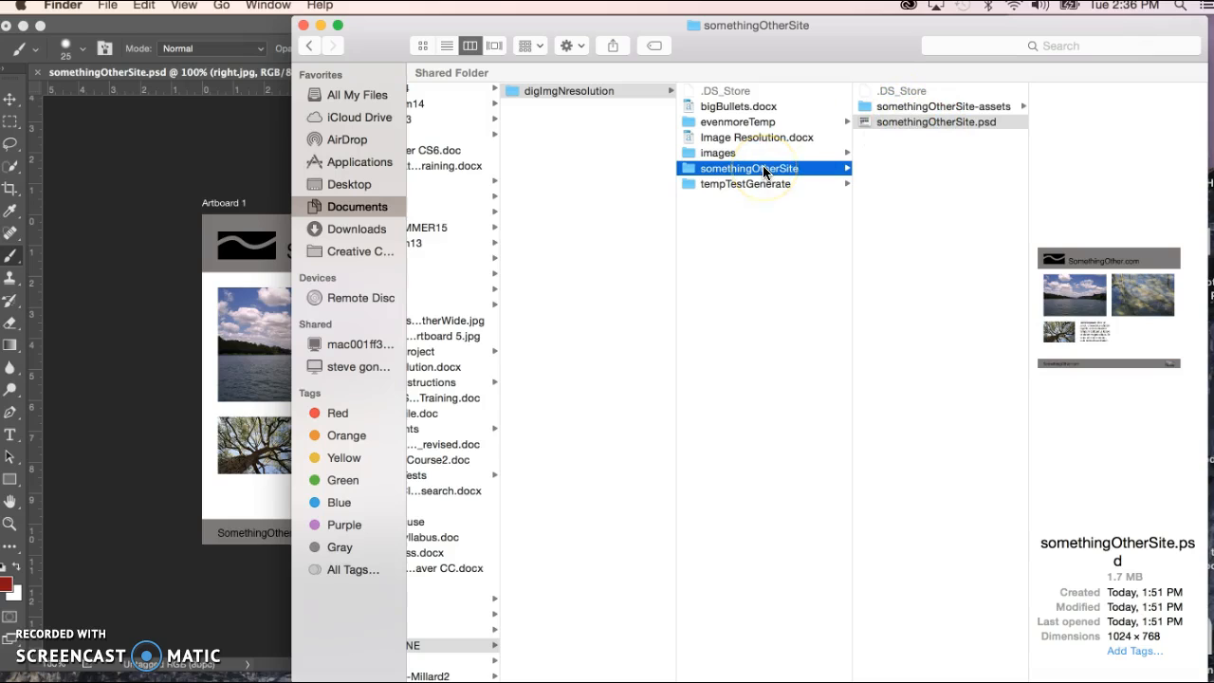
left_click(956, 123)
left_click(966, 108)
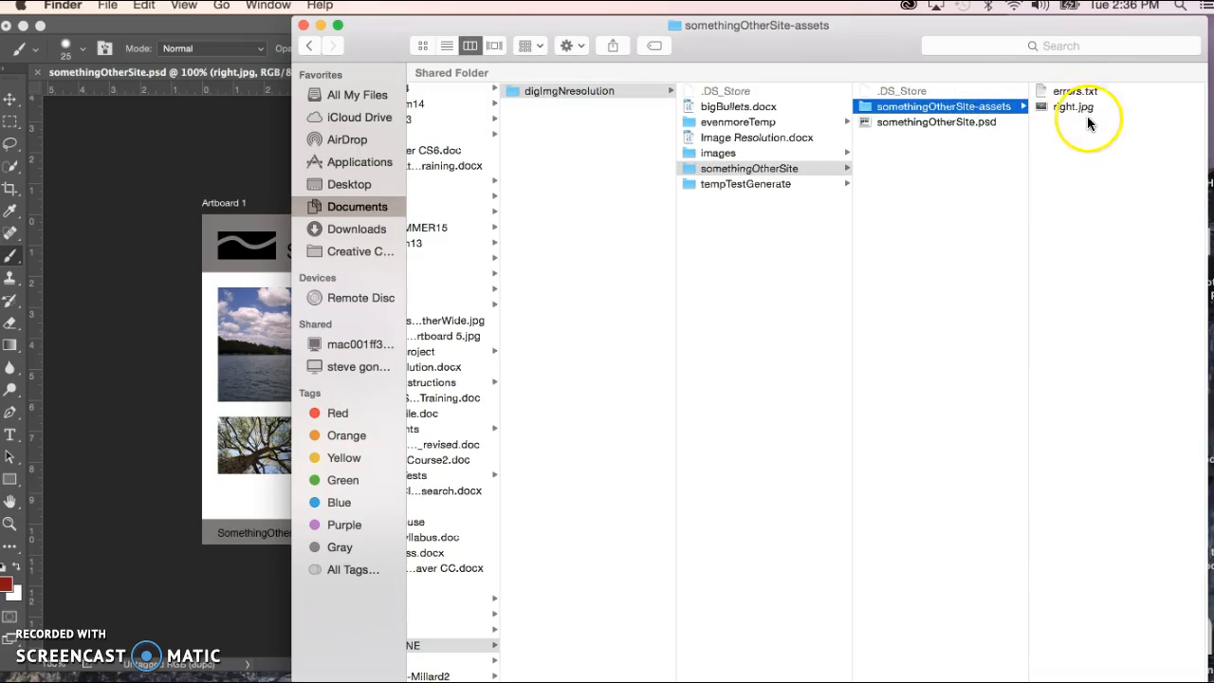
left_click(1082, 106)
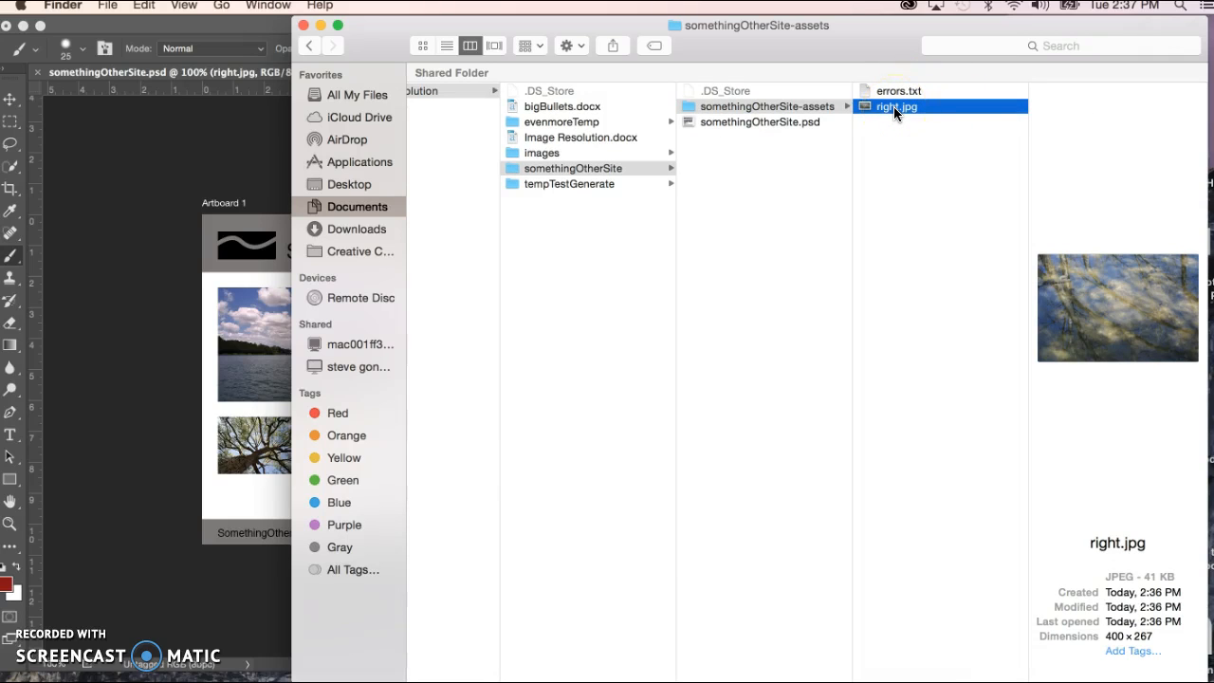
Step: Finish previewing right.jpg in Finder and review the layer-naming examples under Generator in Image Resolution.docx
left_click(894, 106)
key("Escape")
left_click(896, 136)
left_click(167, 195)
left_click(970, 588)
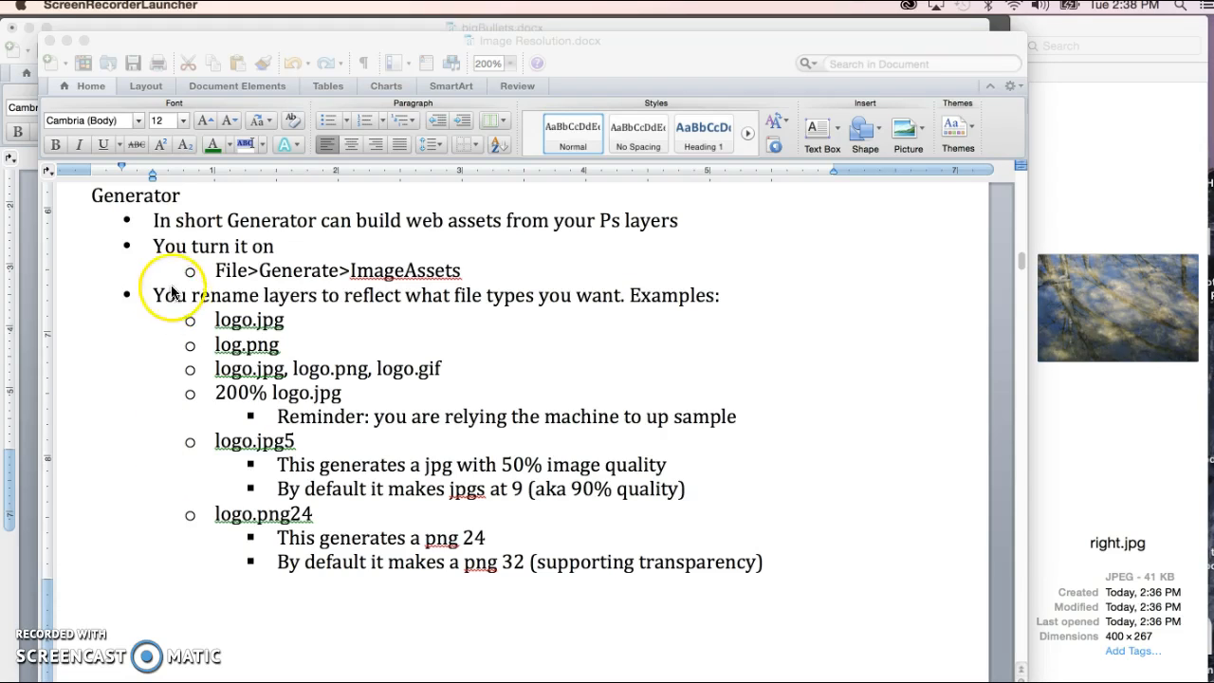
left_click(250, 378)
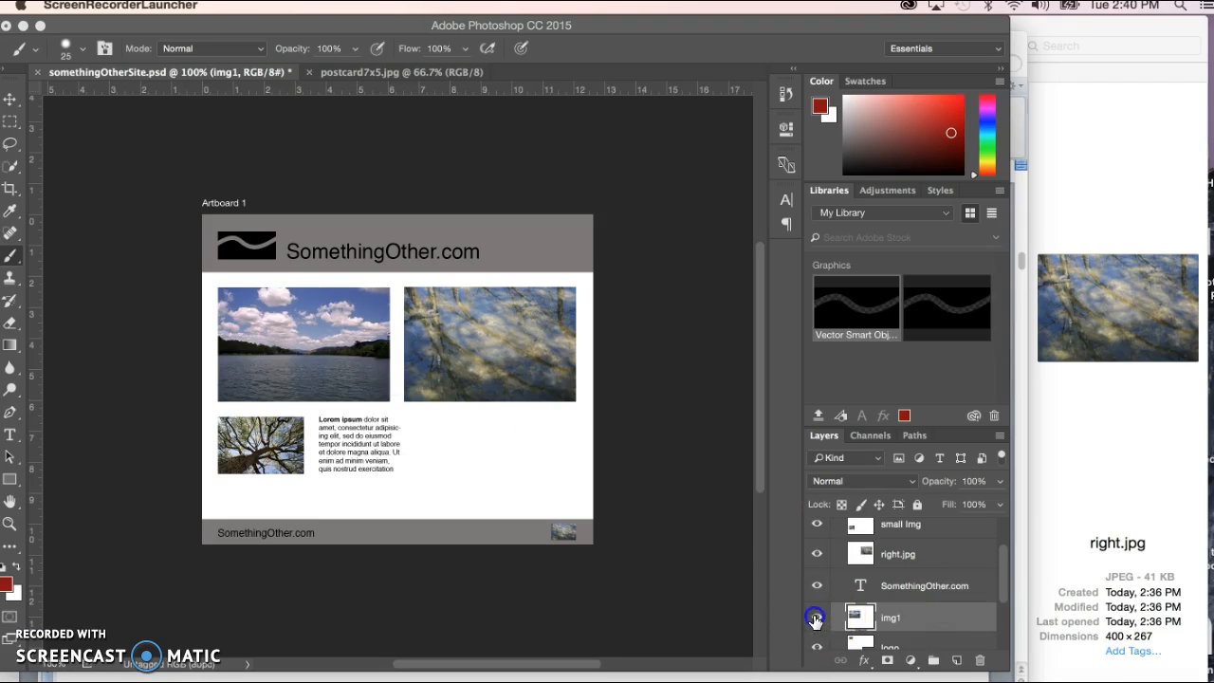
Step: In Photoshop, identify the img1 layer by toggling its visibility and rename it "left.jpg, left.png, left.gif"
left_click(816, 618)
left_click(816, 617)
left_click(816, 618)
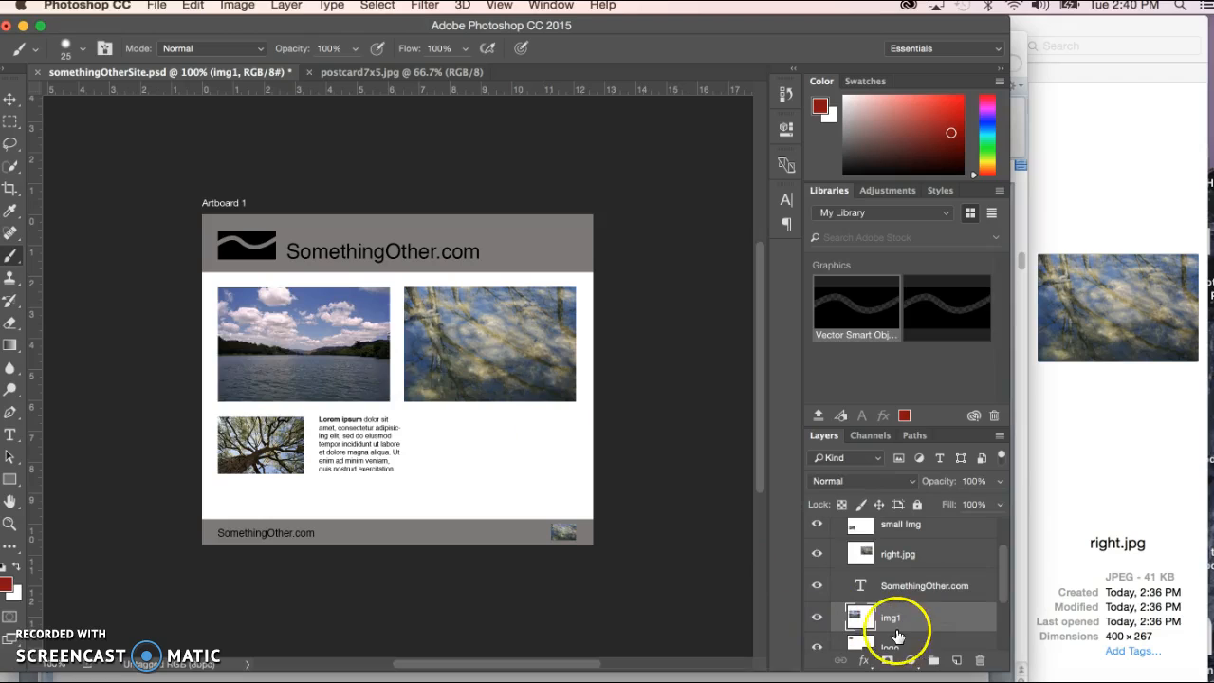
double_click(890, 618)
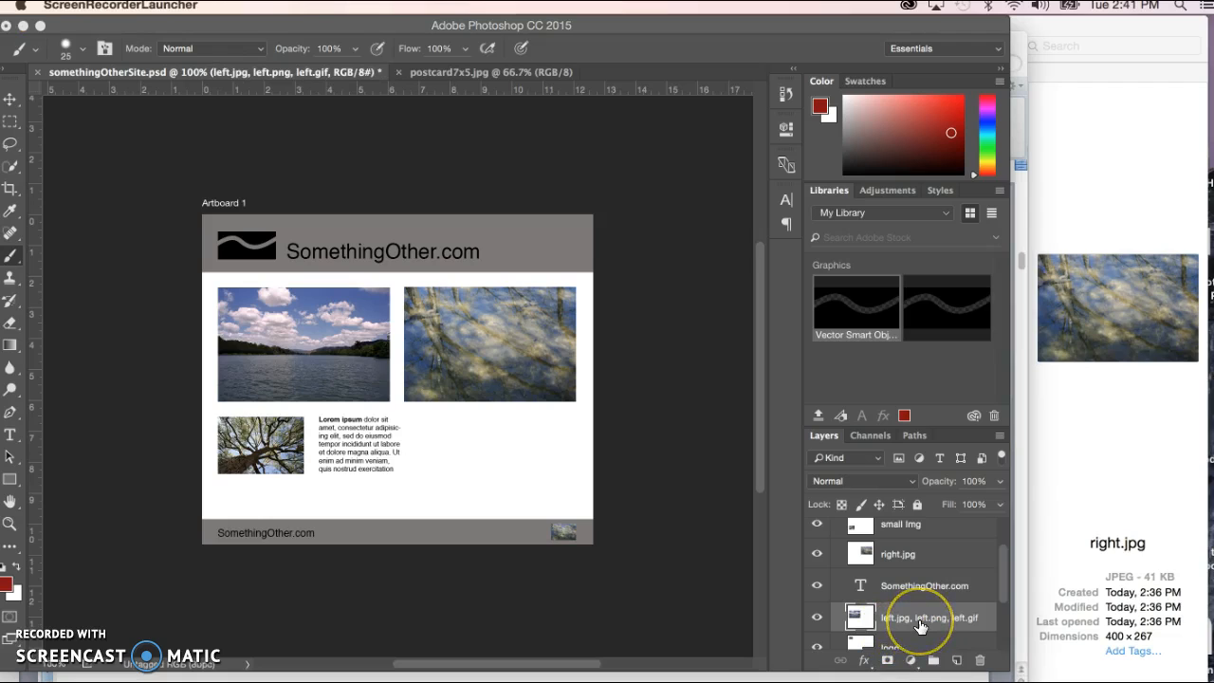
left_click(944, 628)
left_click(966, 626)
left_click(966, 627)
Step: Switch to Finder and preview left.gif, left.jpg, left.png and right.jpg in the somethingOtherSite-assets folder
left_click(1176, 446)
left_click(1126, 194)
left_click(920, 152)
left_click(893, 110)
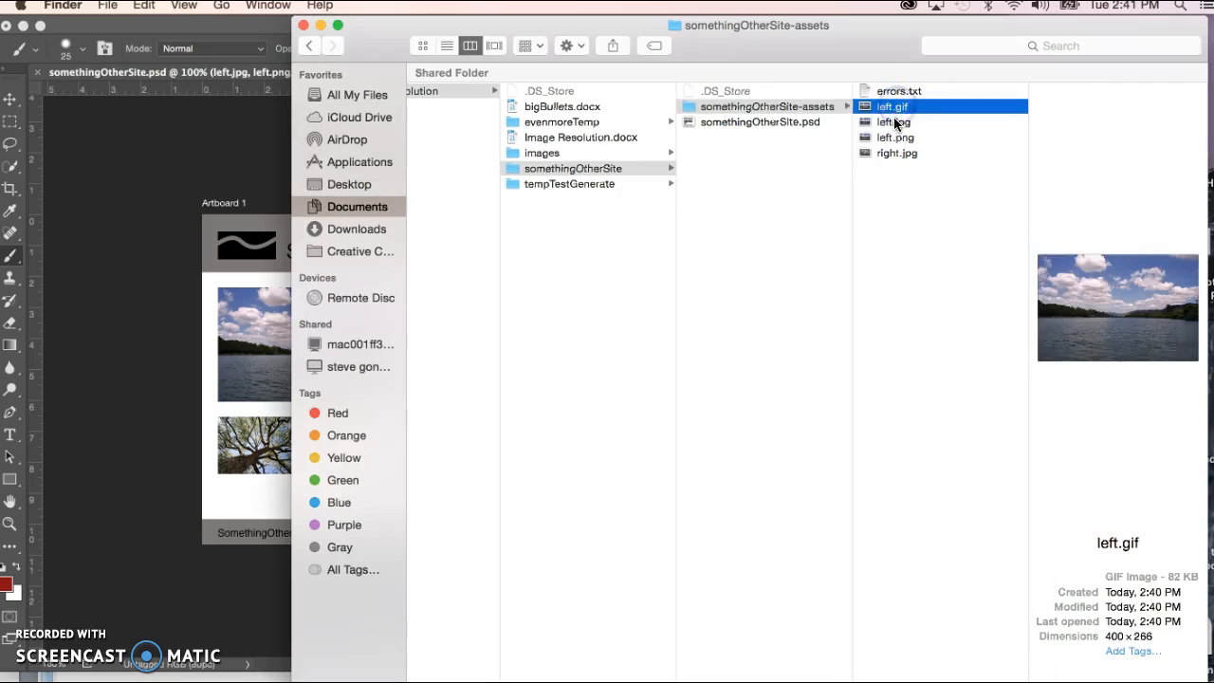
left_click(894, 123)
left_click(894, 137)
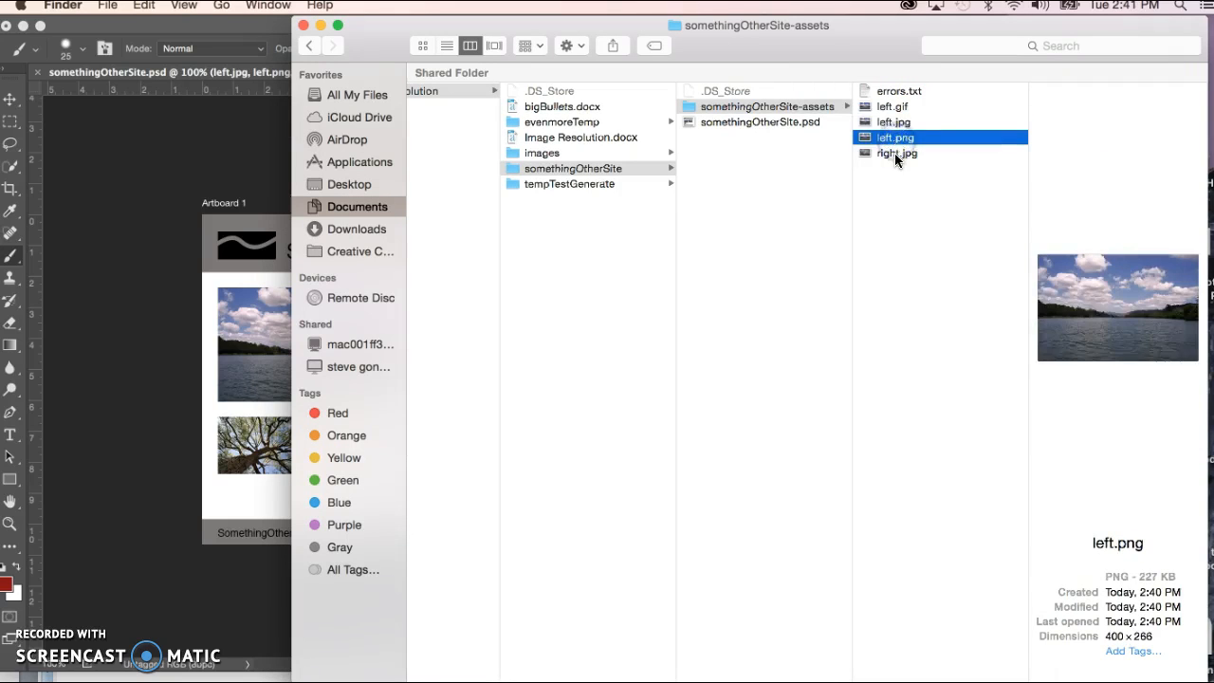
left_click(895, 154)
left_click(889, 152)
left_click(887, 154)
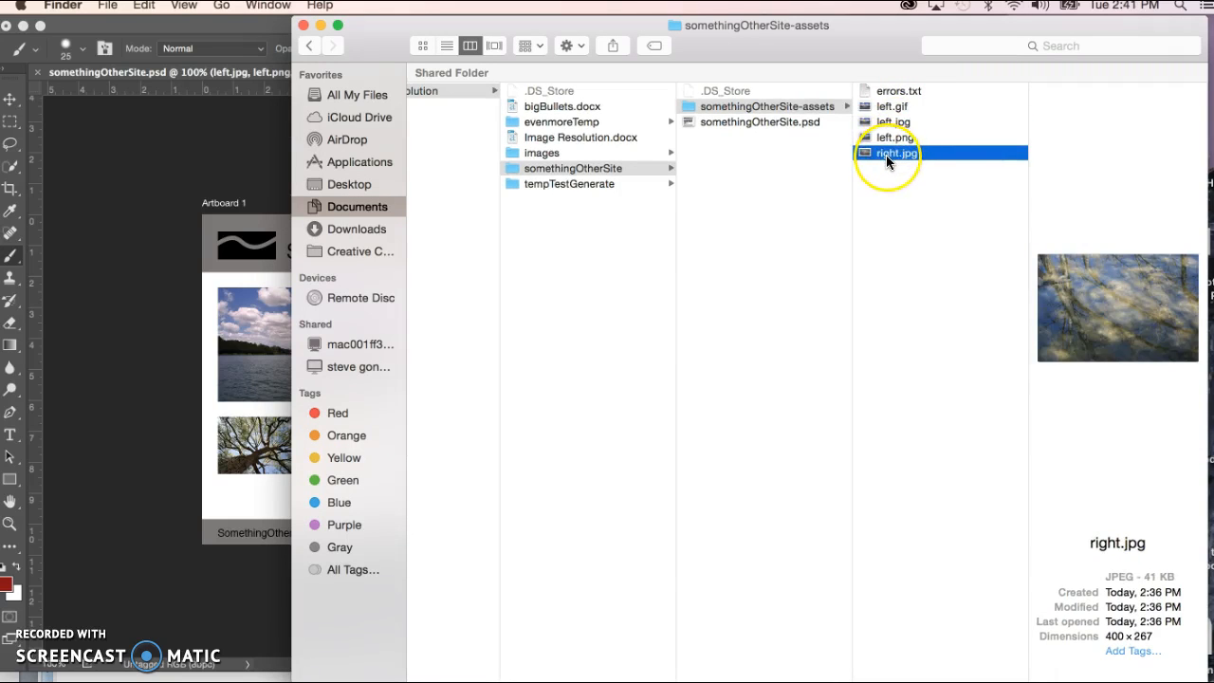
left_click(902, 107)
Step: Rename the left image's layer "left.jpg, left.png" in Photoshop, then check the somethingOtherSite-assets folder in Finder
left_click(168, 541)
double_click(962, 627)
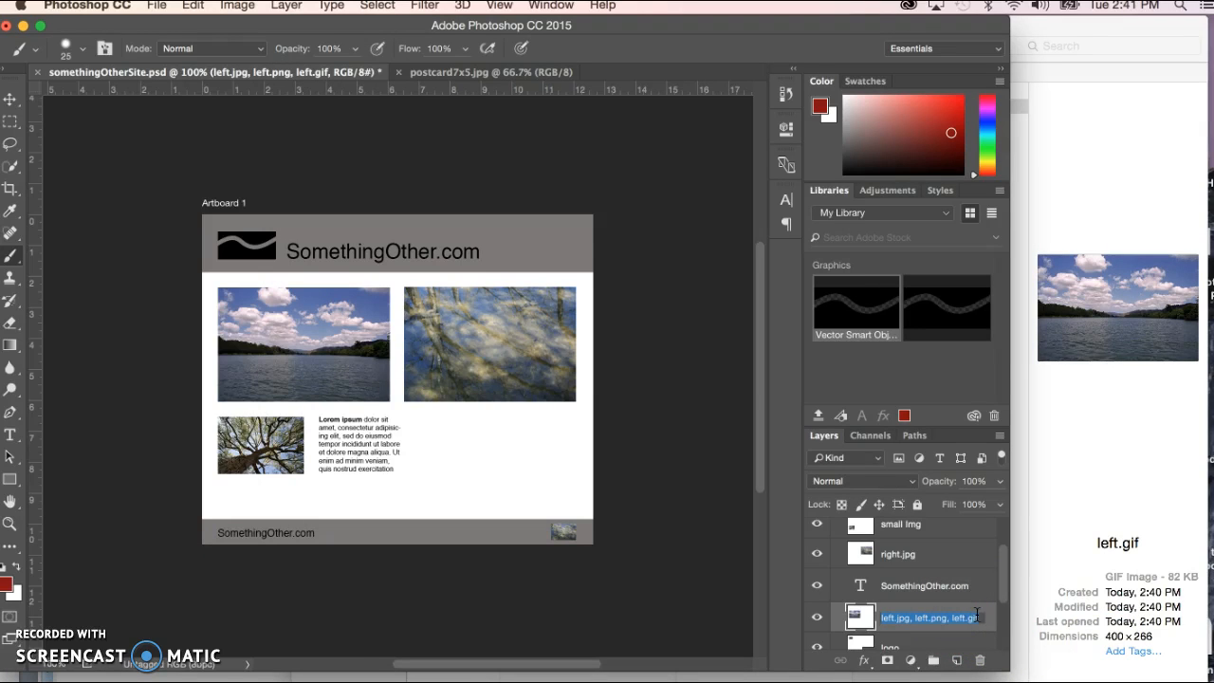
left_click(1029, 659)
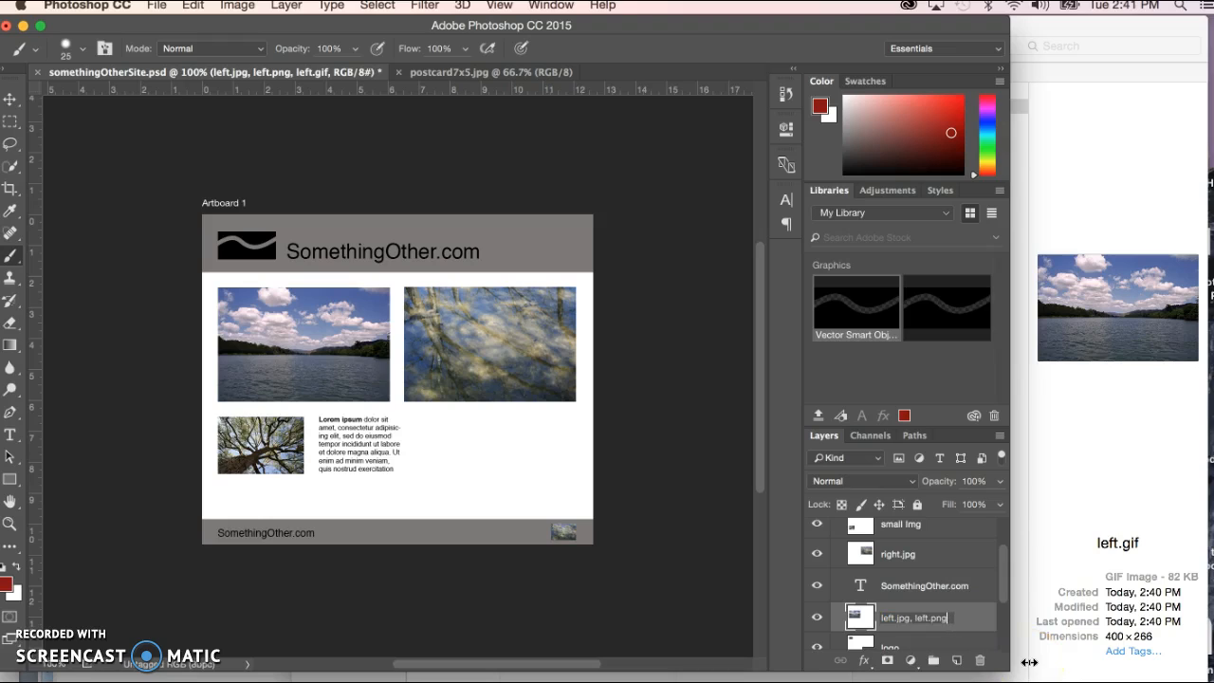
left_click_drag(979, 655, 887, 634)
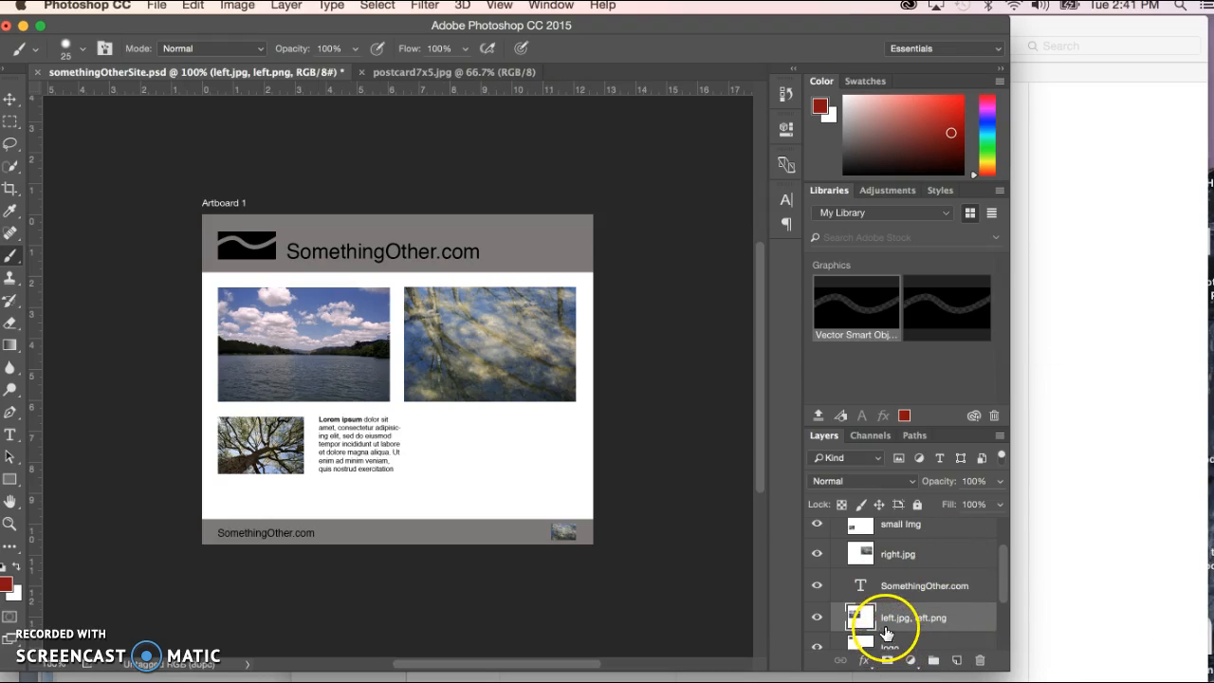
left_click(1091, 309)
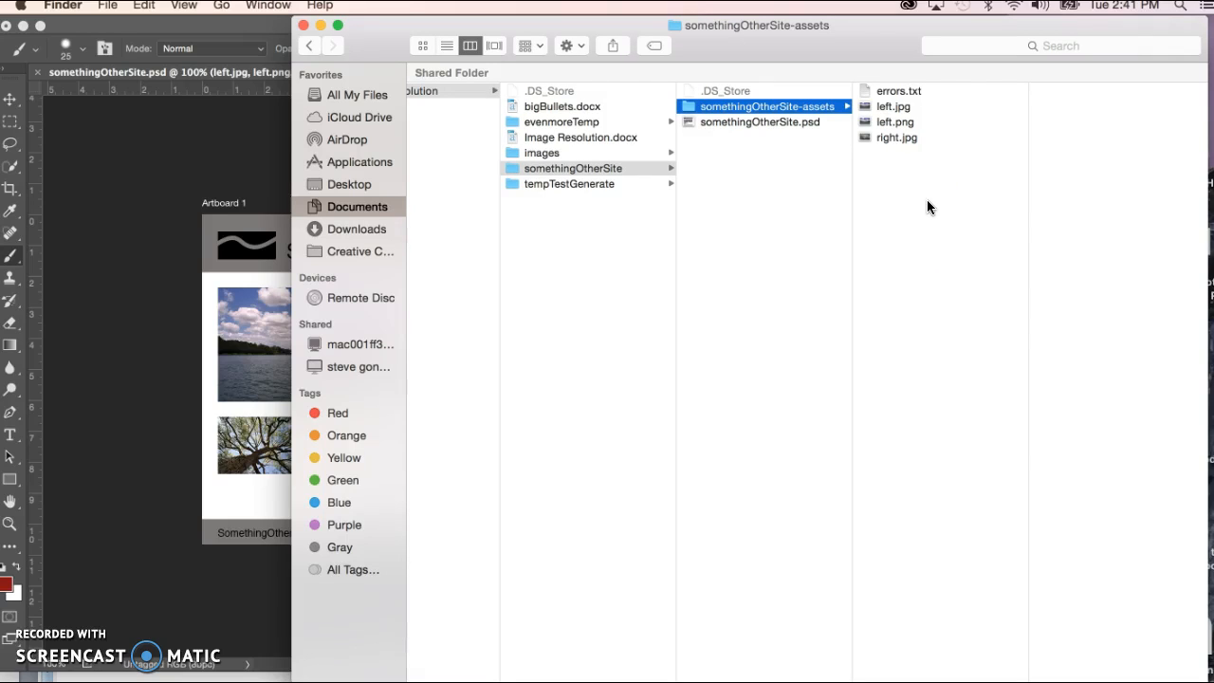
left_click(895, 138)
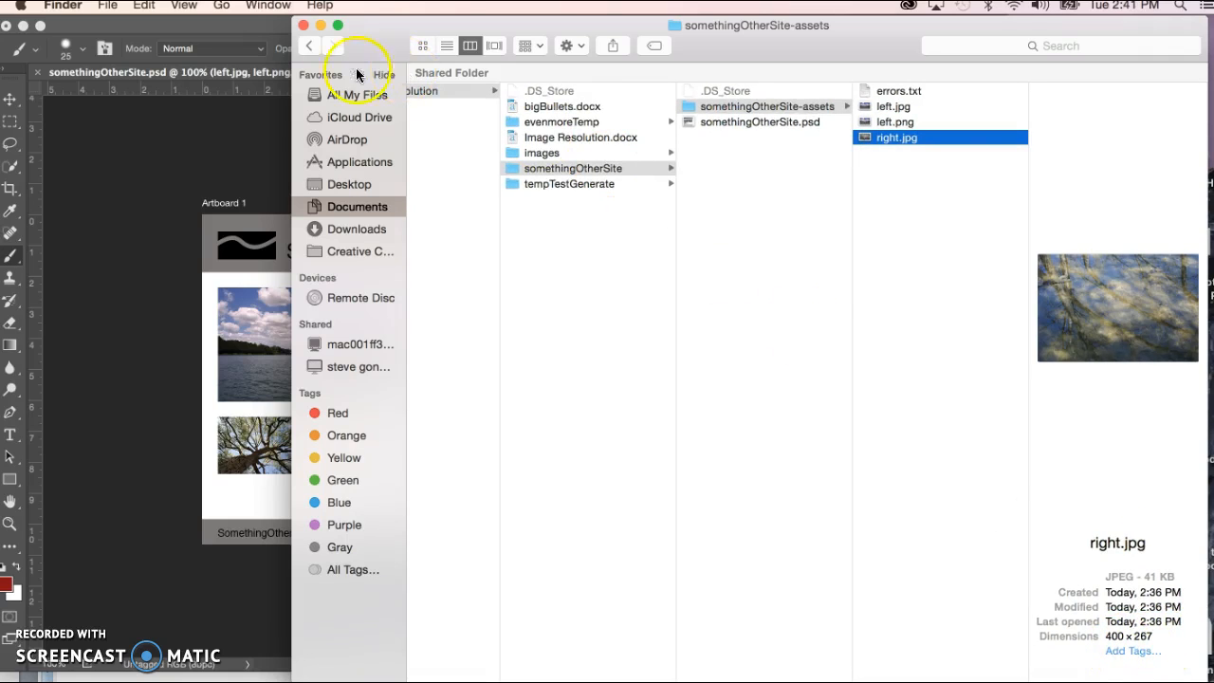
Step: Rename the right.jpg layer "50% right.jpg" in Photoshop and inspect the regenerated right.jpg in Finder
left_click(210, 139)
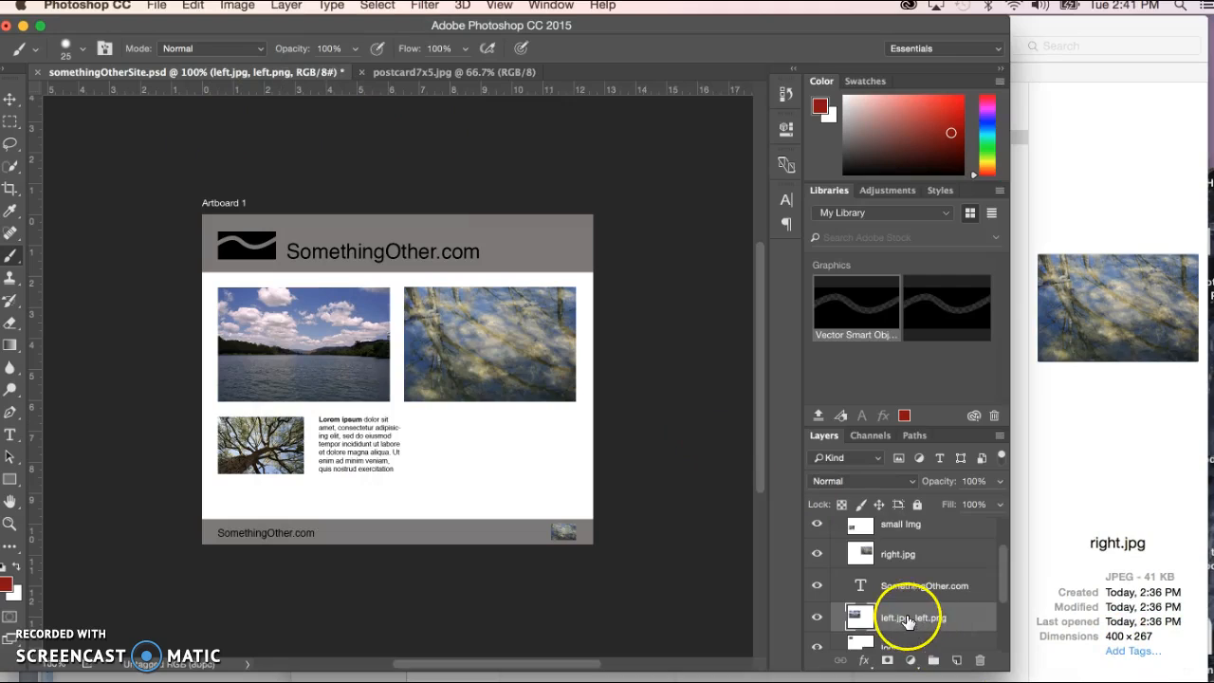
left_click(899, 554)
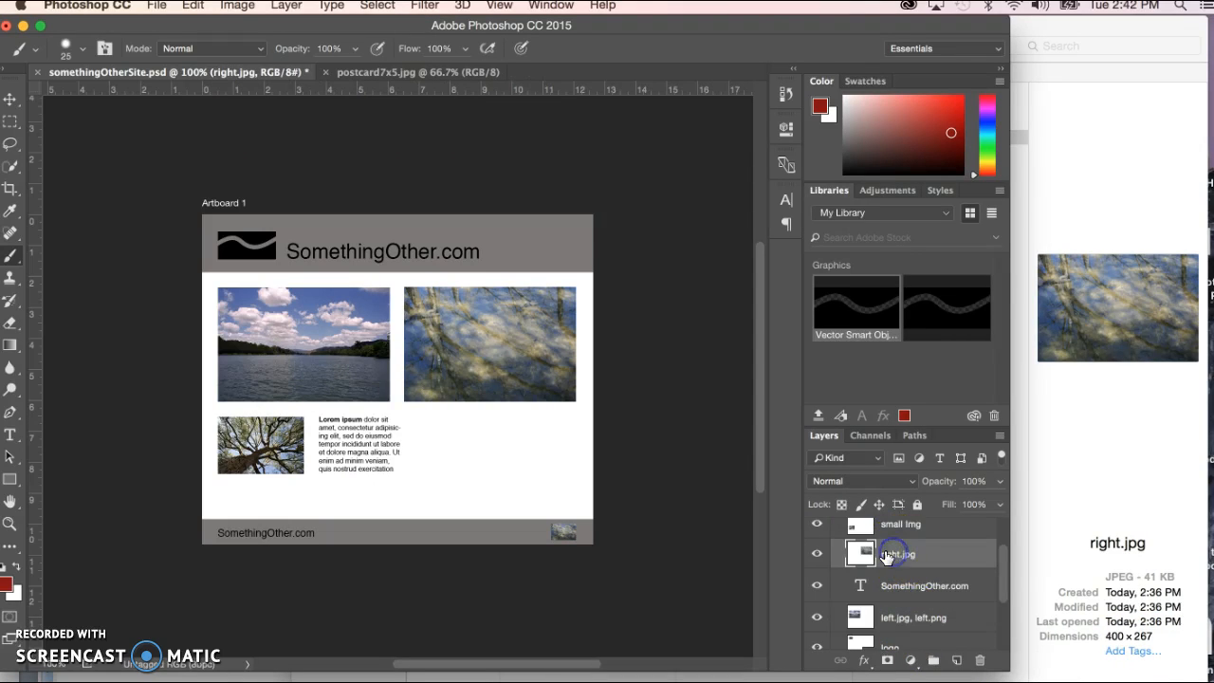
double_click(887, 556)
left_click(882, 554)
type("50%")
key("Return")
left_click(1072, 461)
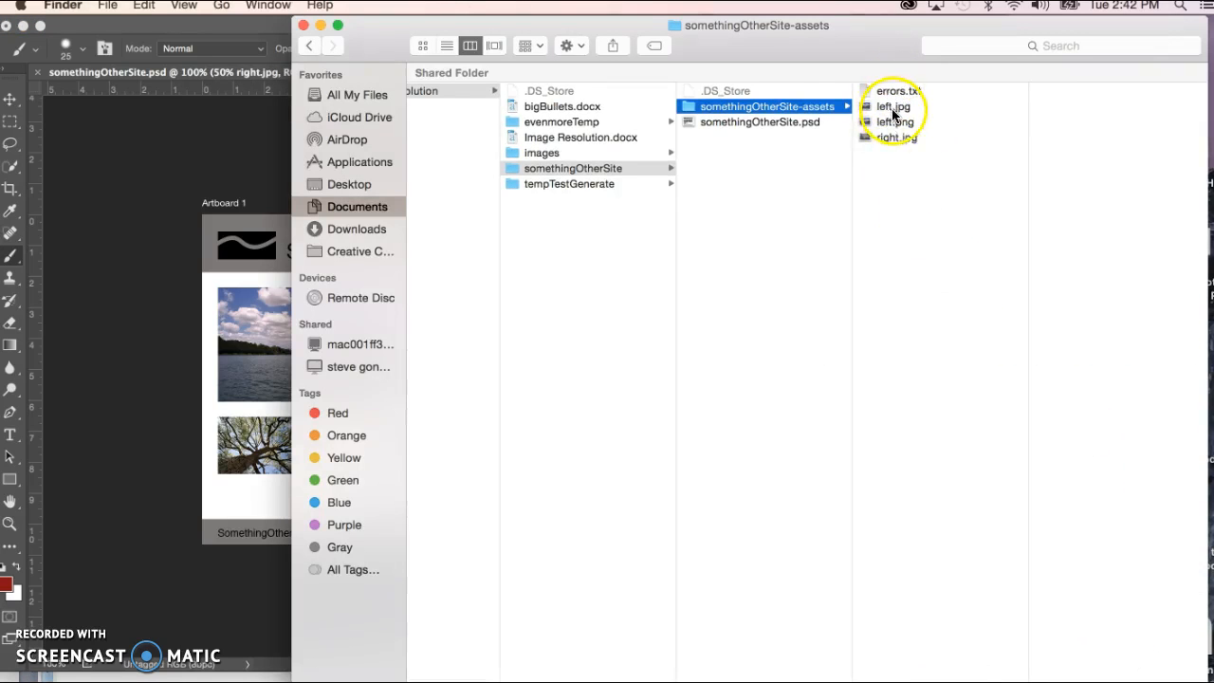
left_click(892, 139)
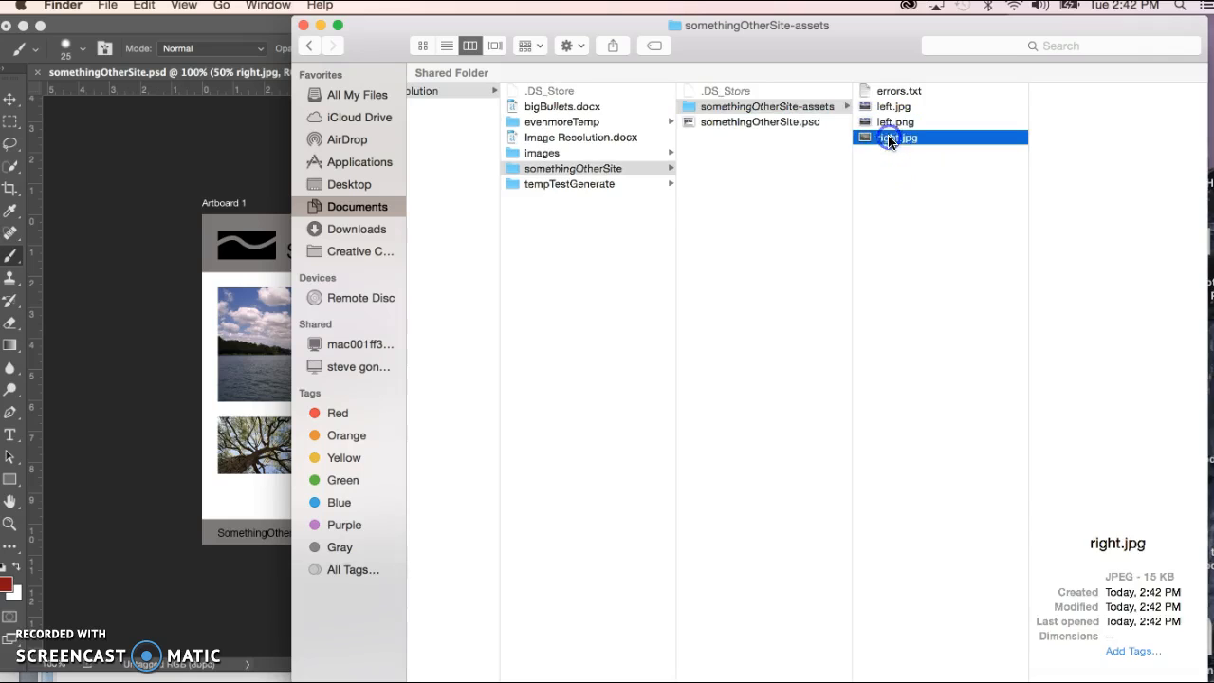
Step: Switch to Photoshop and remove the 50% prefix from the right image's layer name, leaving right.jpg
left_click(263, 582)
double_click(909, 555)
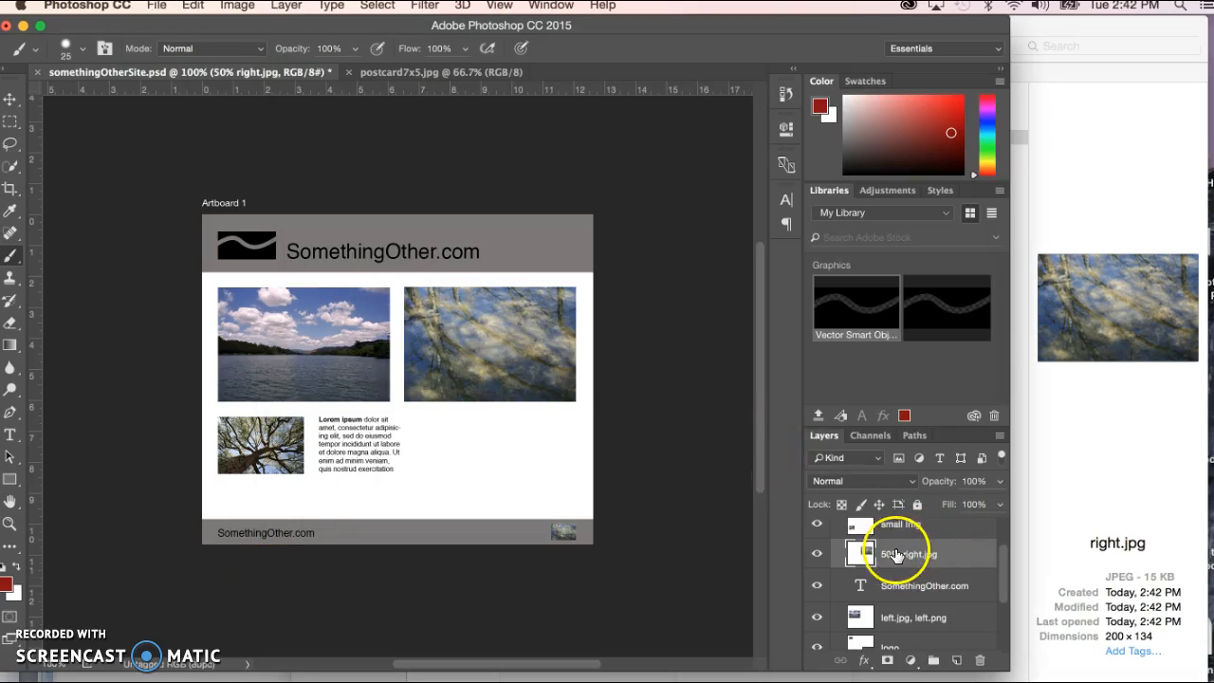
left_click(895, 554)
key("BackSpace")
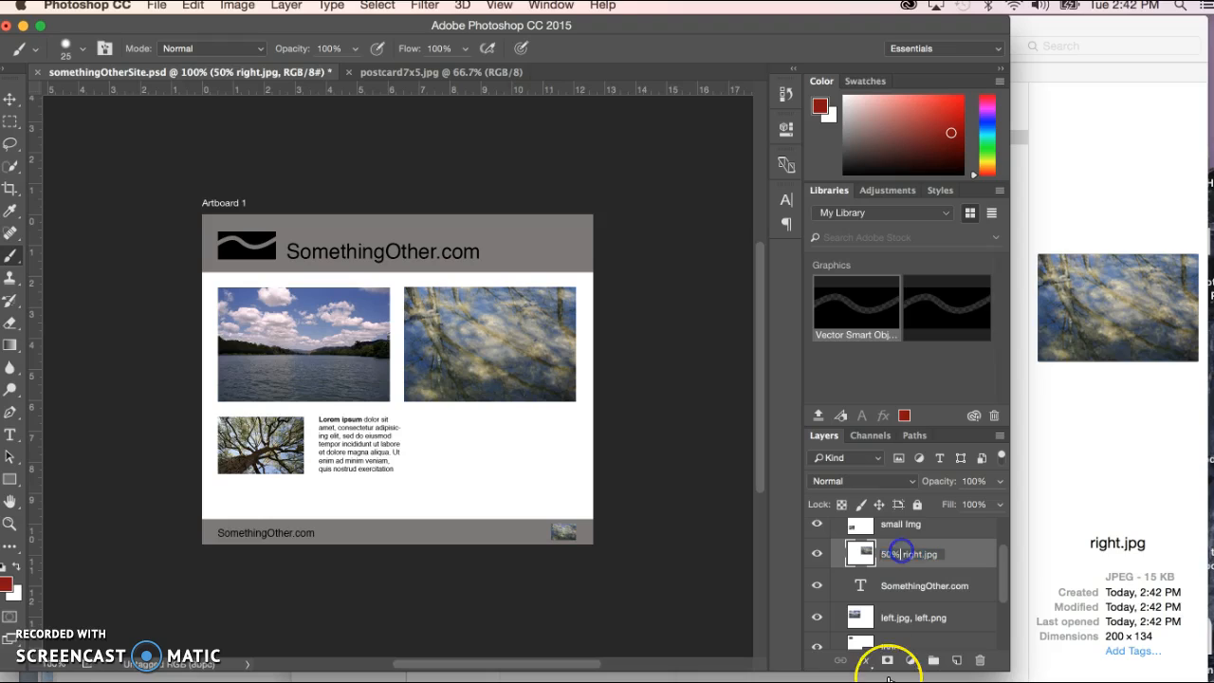
key("BackSpace")
key("BackSpace")
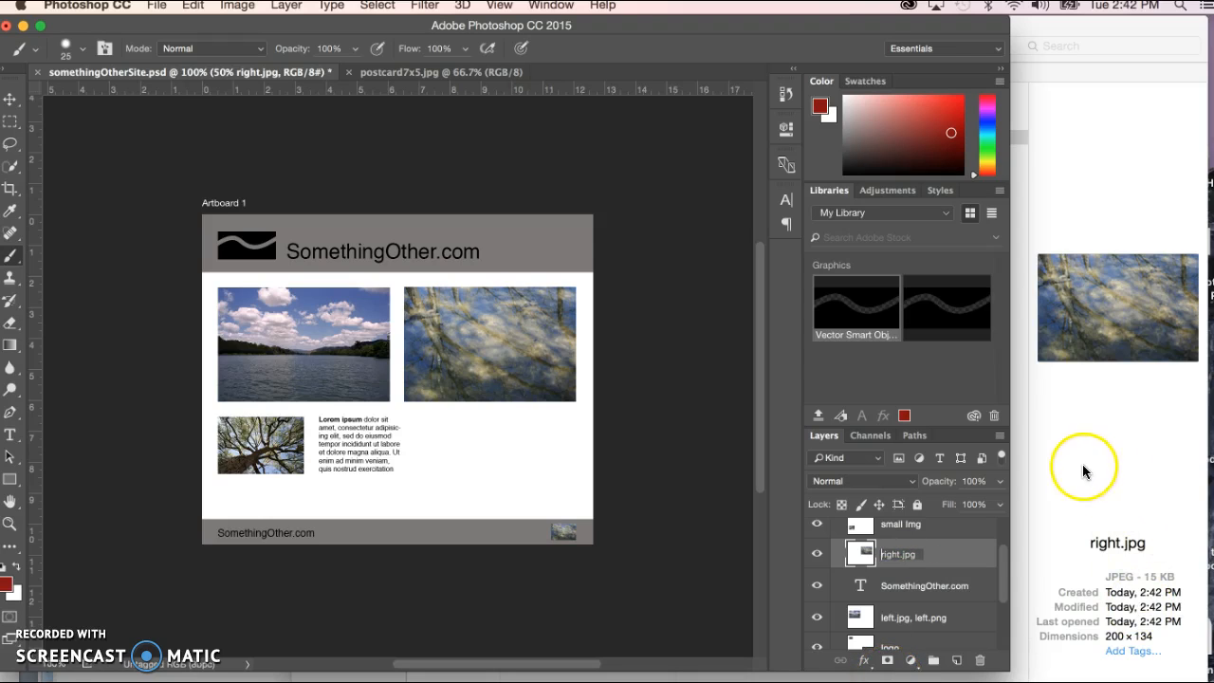
left_click(692, 420)
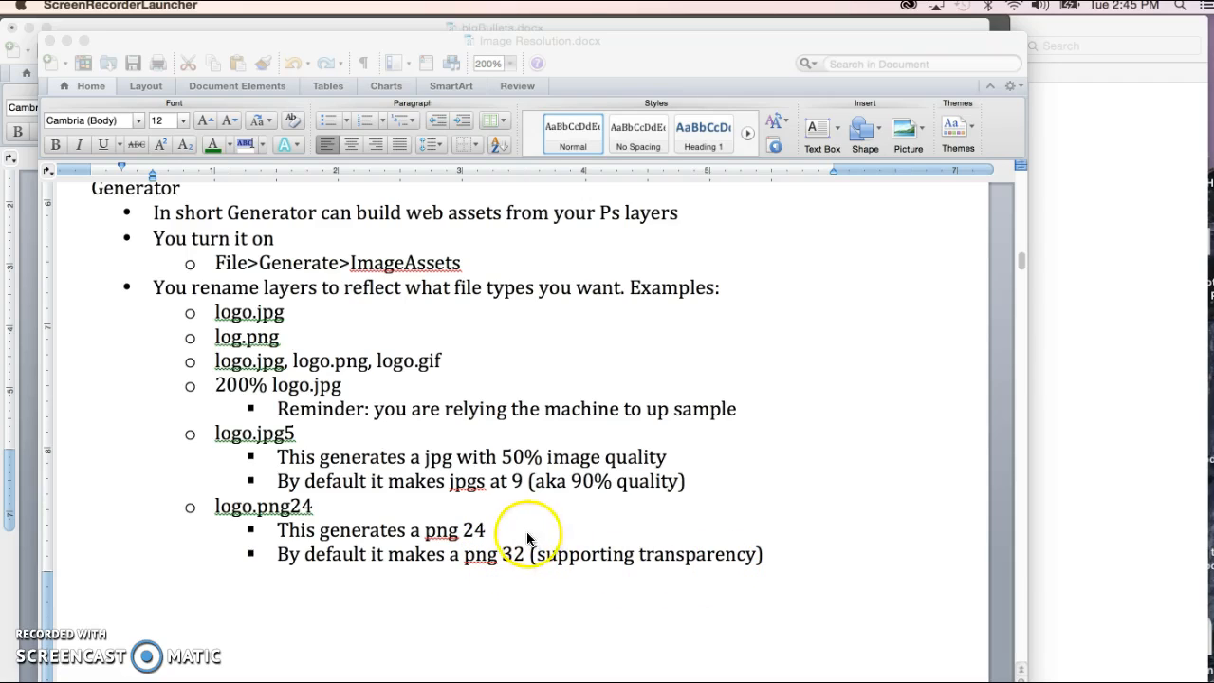
Step: In Image Resolution.docx, remove the spaces so the logo.png24 notes read png24 and png32
left_click(469, 533)
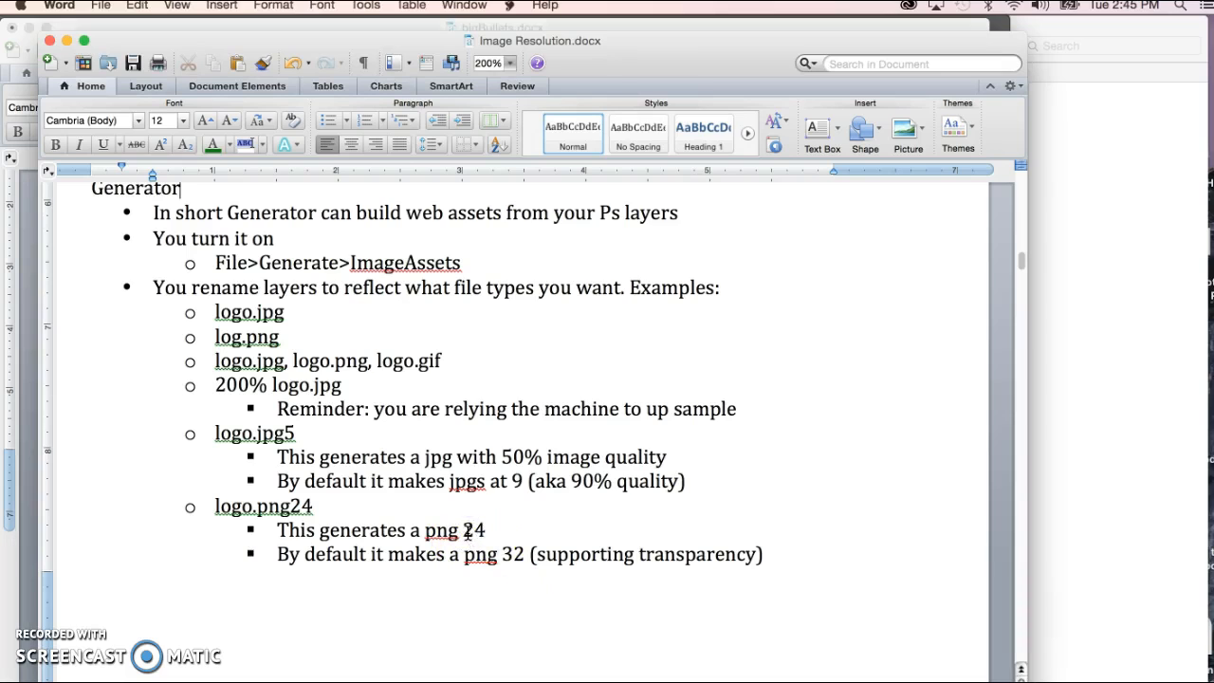
left_click(464, 532)
key("BackSpace")
left_click(500, 555)
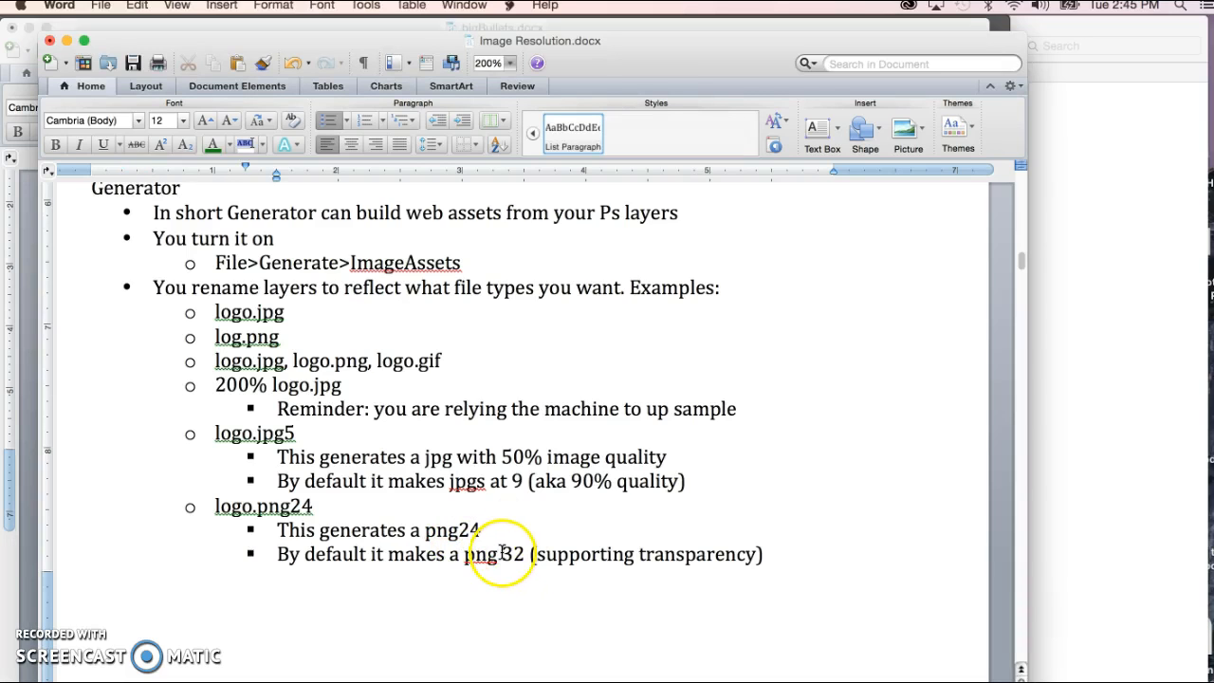
key("BackSpace")
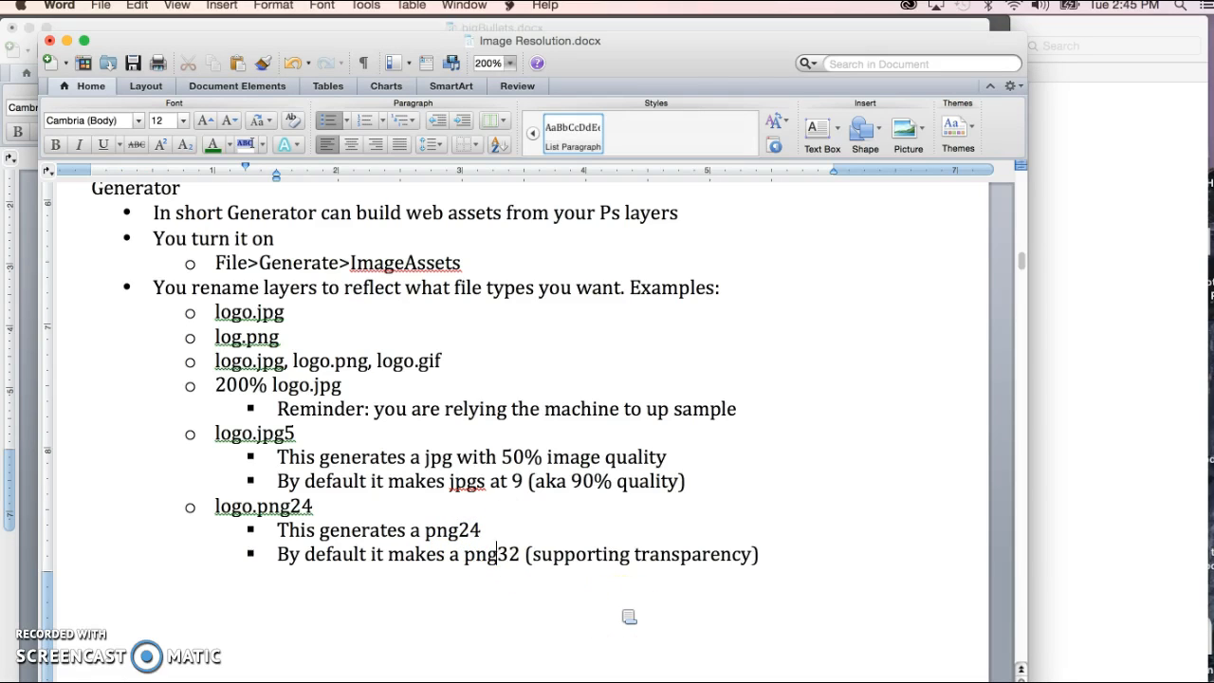
scroll(629, 617, "down", 5)
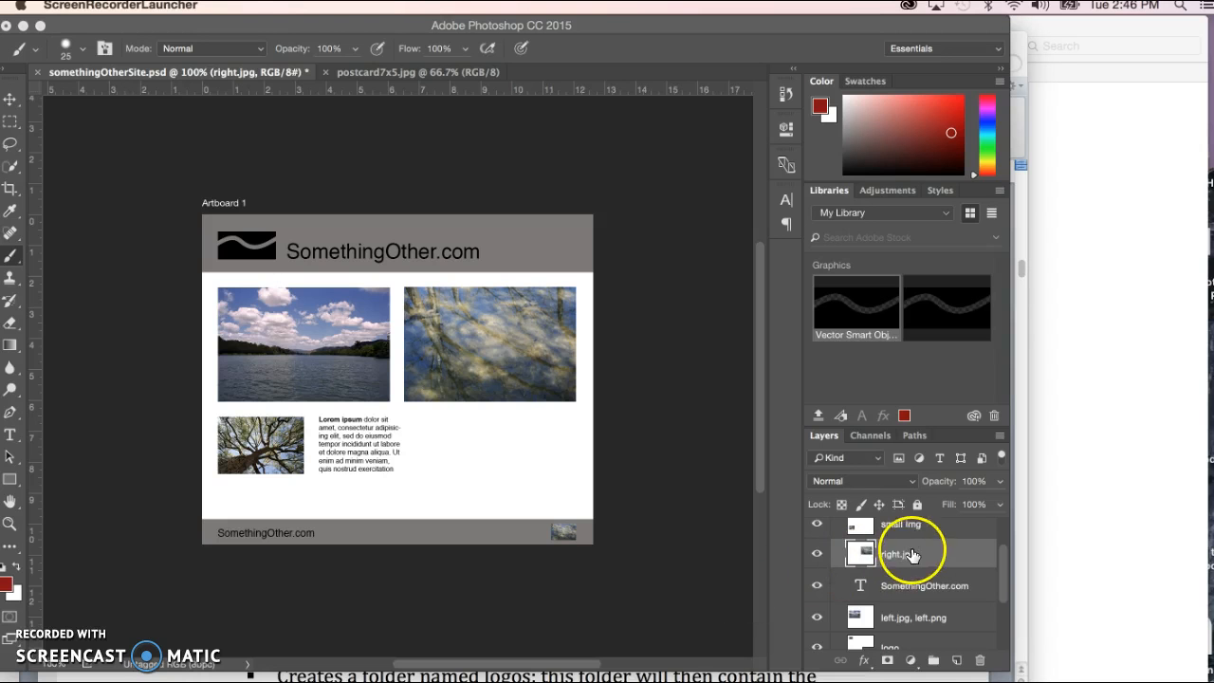
Step: In Photoshop, rename the right.jpg layer right.jpg1
double_click(908, 554)
left_click(920, 551)
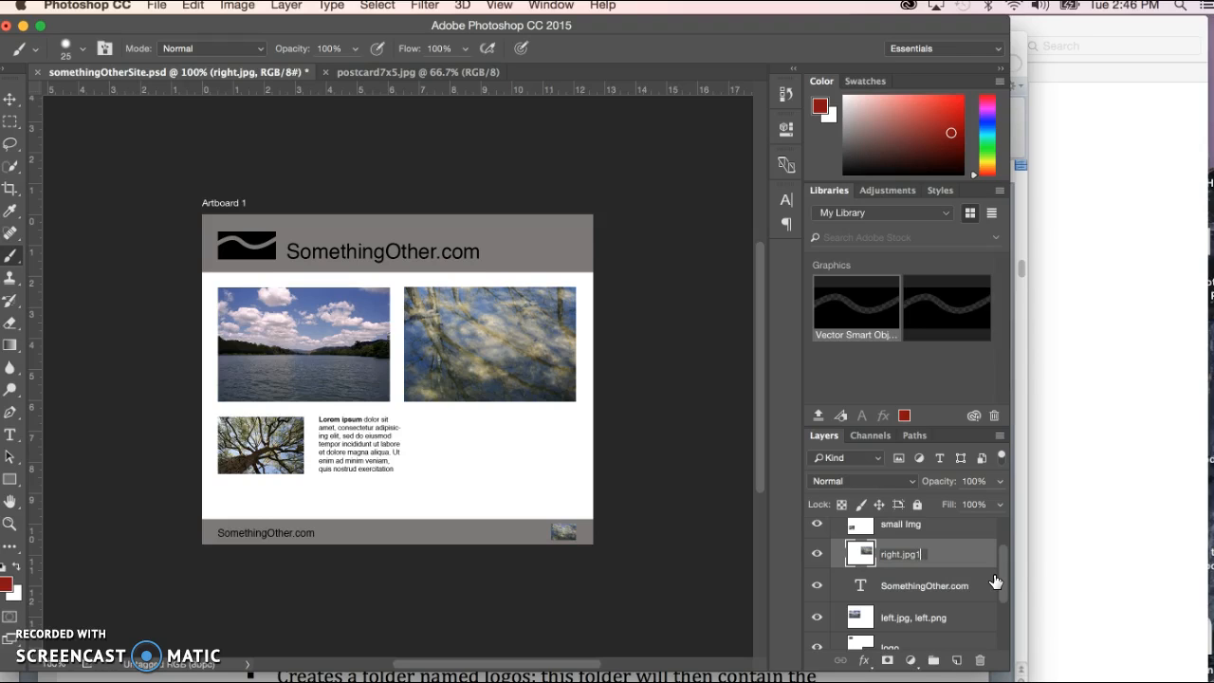
key("Return")
Step: Open the exported right.jpg from the somethingOtherSite-assets folder in Photoshop and fit it to the screen to examine its quality
left_click(1193, 344)
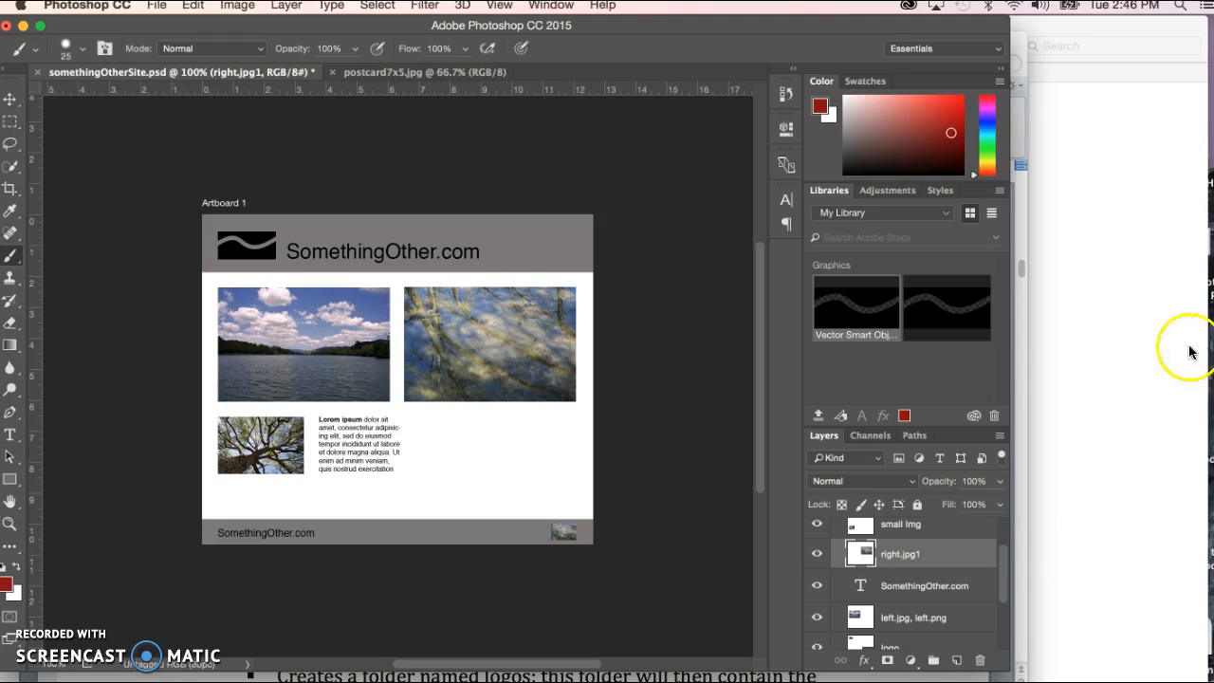
left_click(1086, 307)
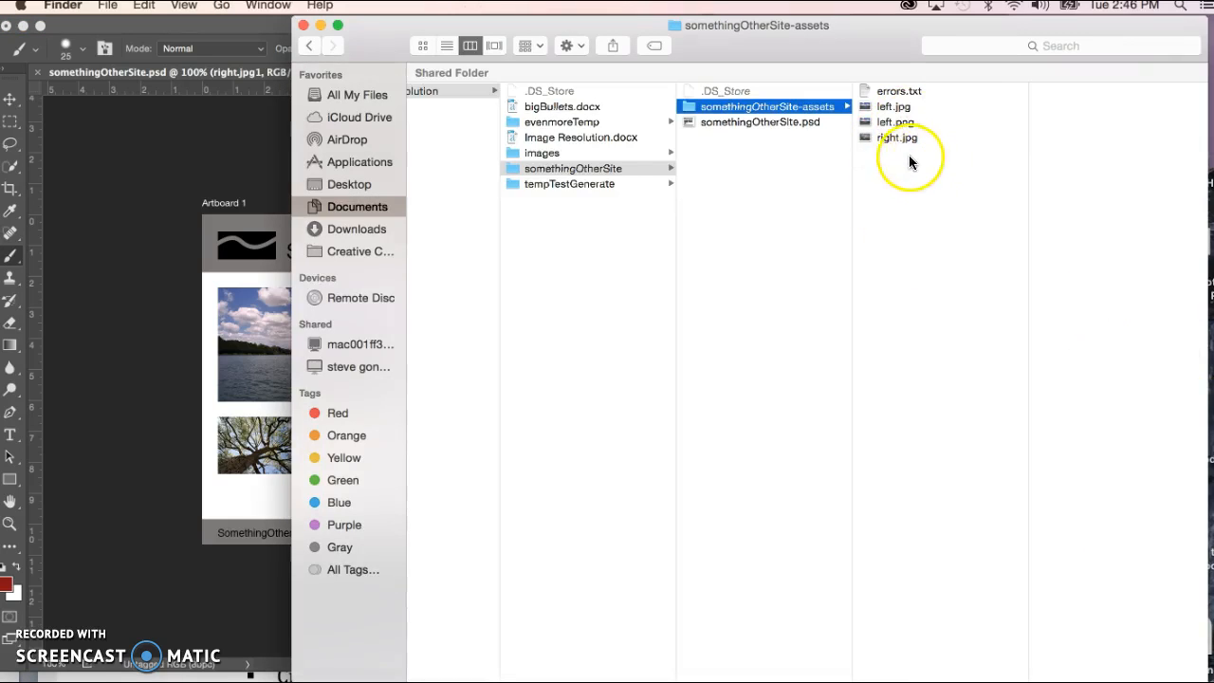
left_click_drag(891, 137, 769, 679)
scroll(272, 678, "down", 2)
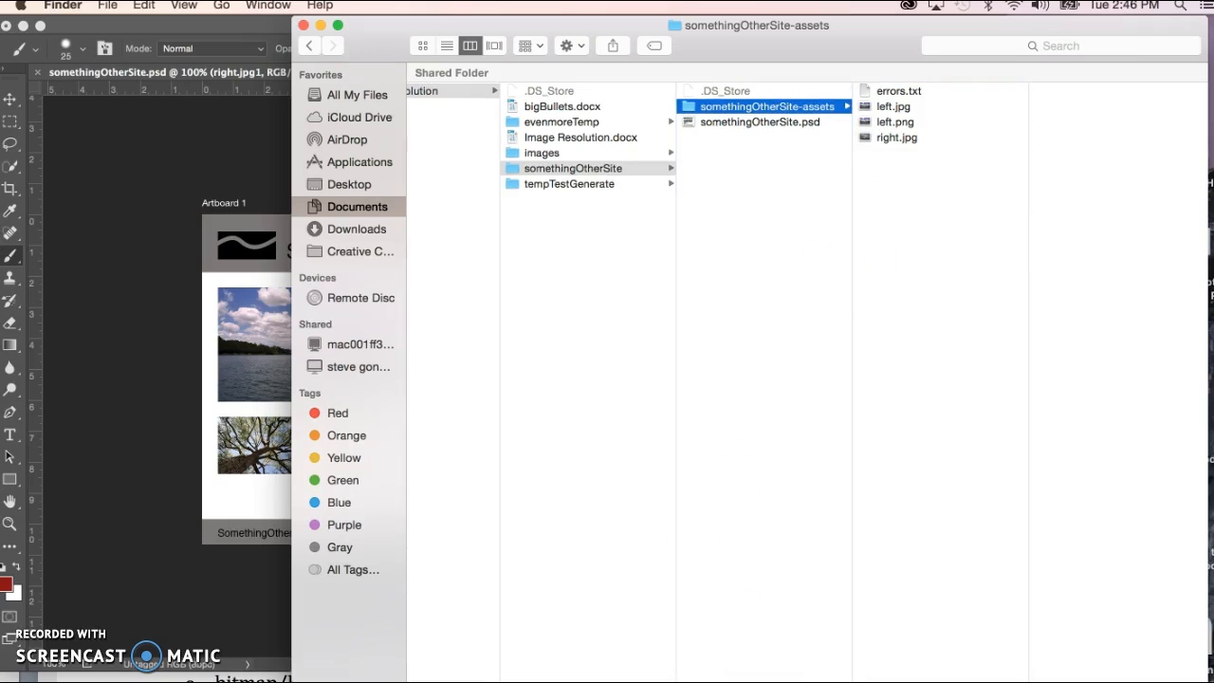
key("super+Tab")
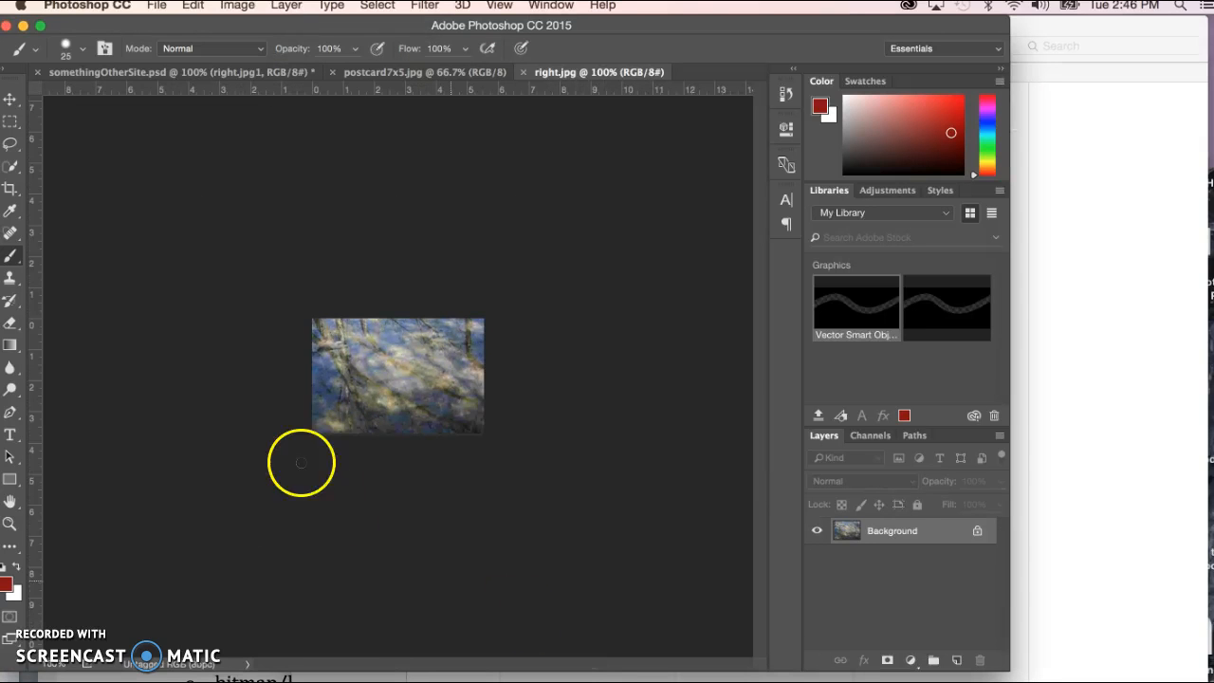
double_click(9, 502)
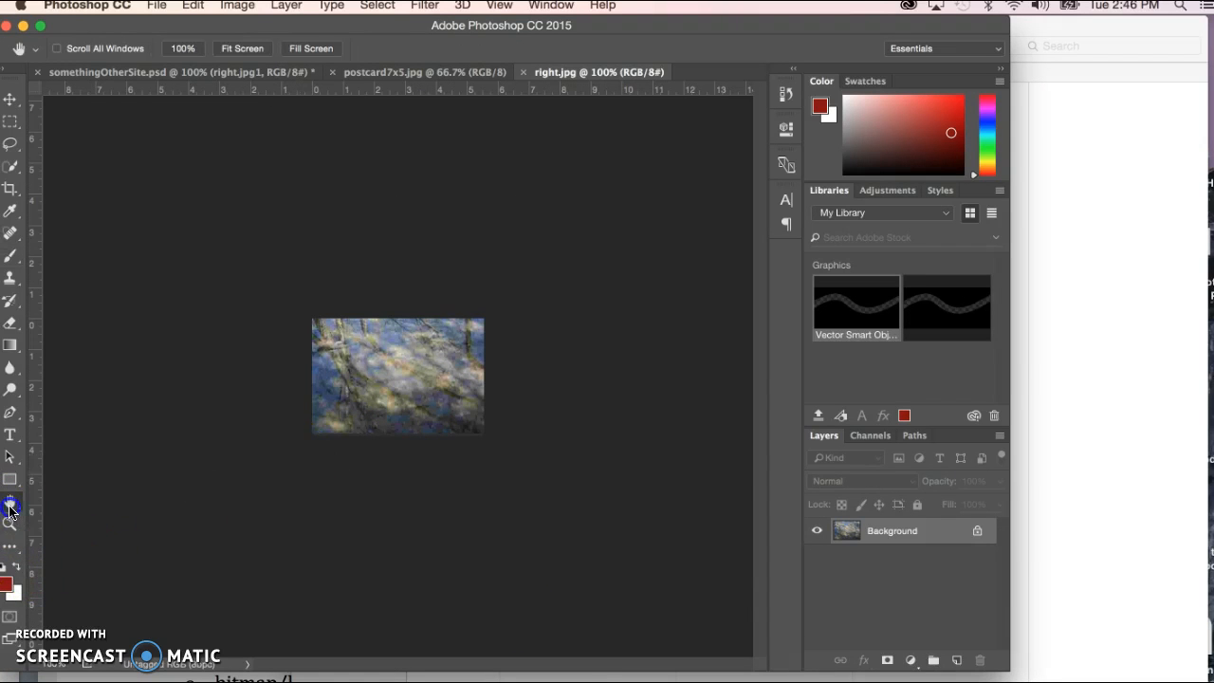
left_click(91, 443)
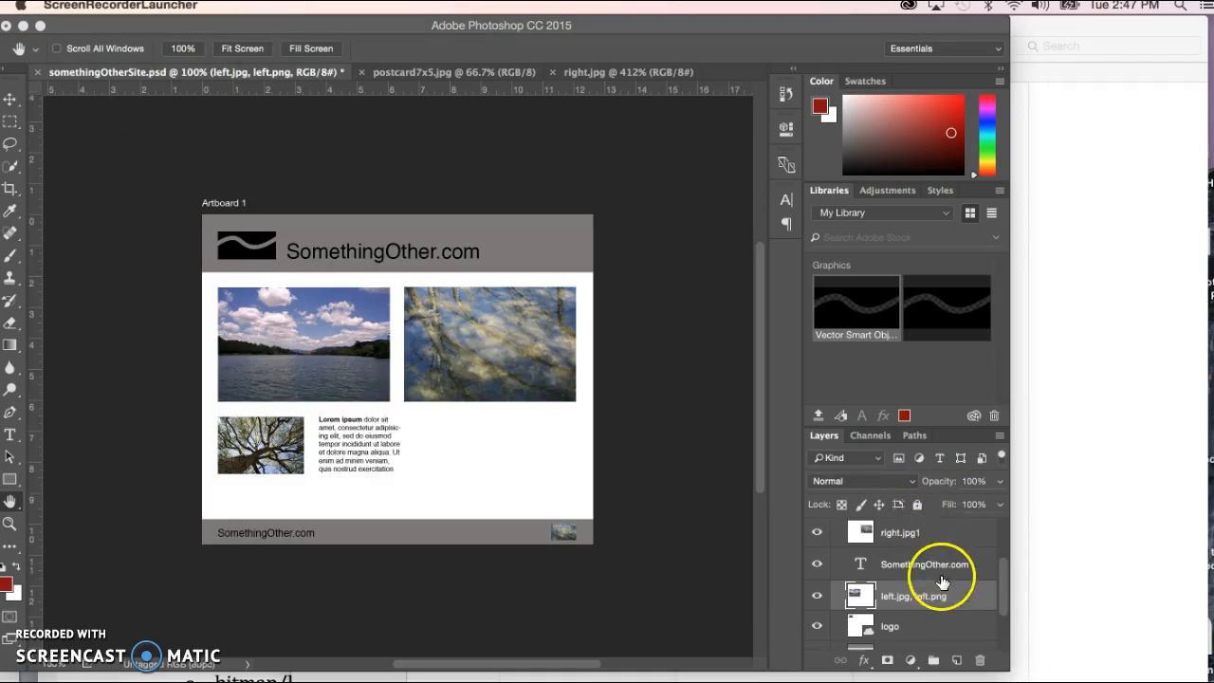
Step: Rename the "left.jpg, left.png" layer left.jpng8, check the somethingOtherSite-assets folder in Finder, and return to Photoshop
left_click(944, 593)
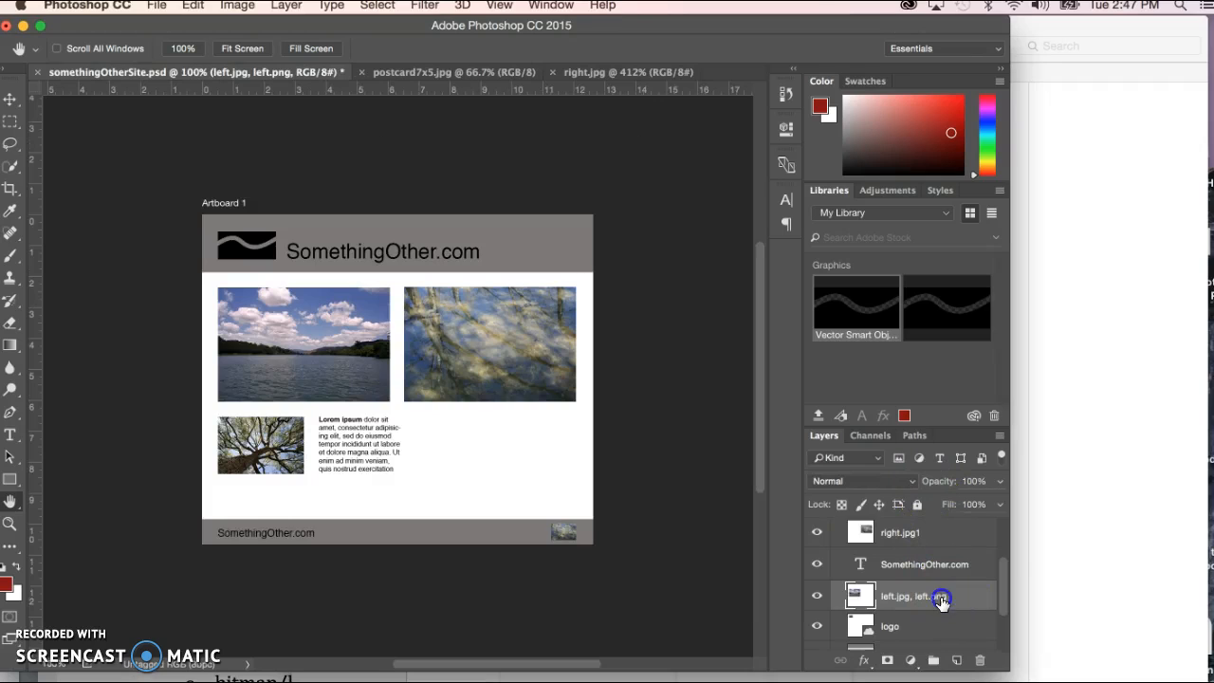
double_click(942, 602)
left_click(946, 597)
key("BackSpace")
key("BackSpace")
key("Return")
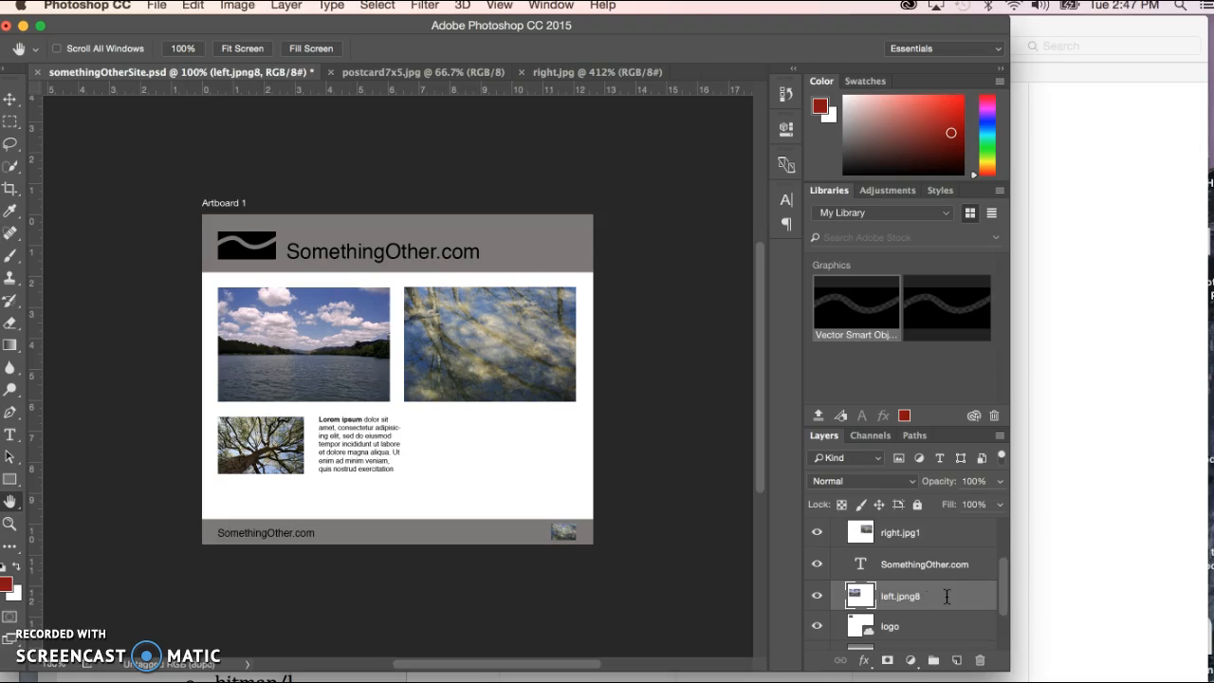
left_click(1037, 378)
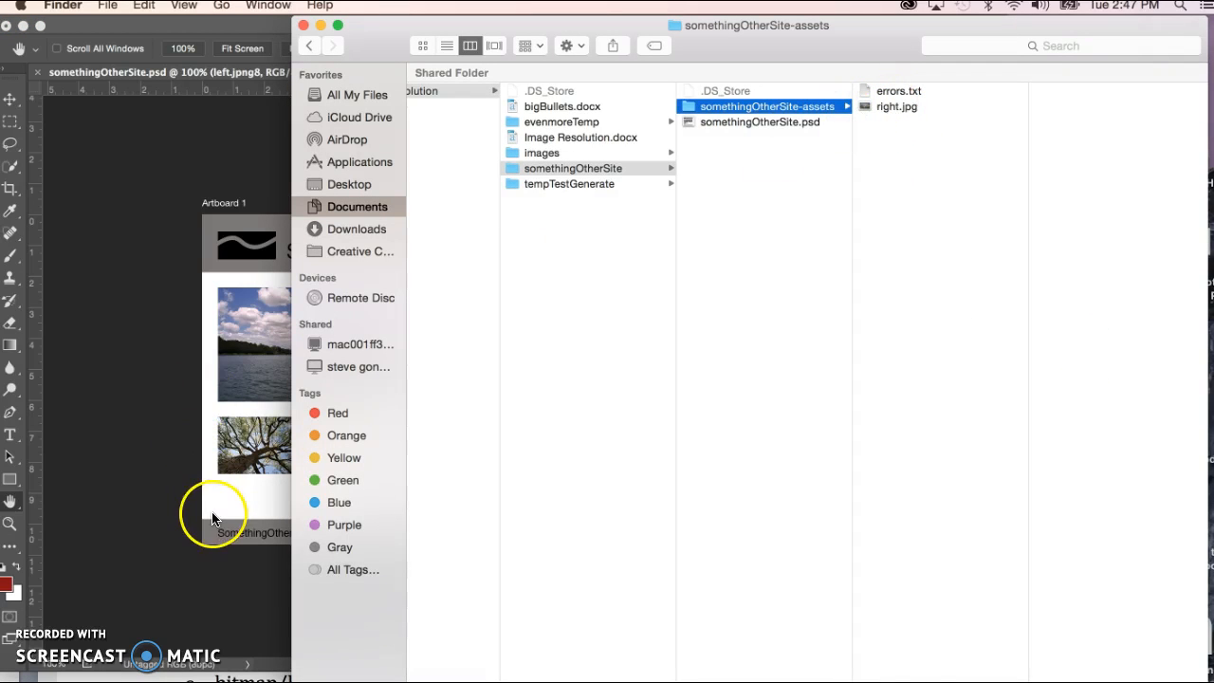
left_click(165, 557)
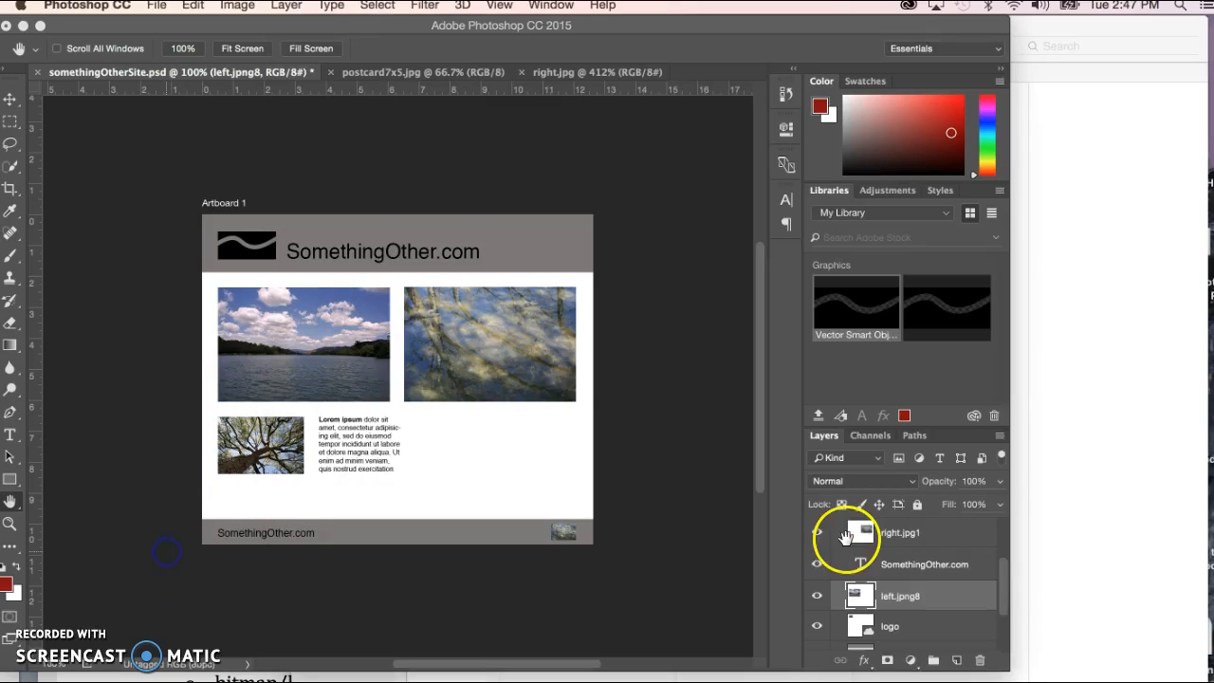
Step: Correct the left.jpng8 layer's name to left.png8
left_click(904, 601)
double_click(904, 601)
left_click(925, 597)
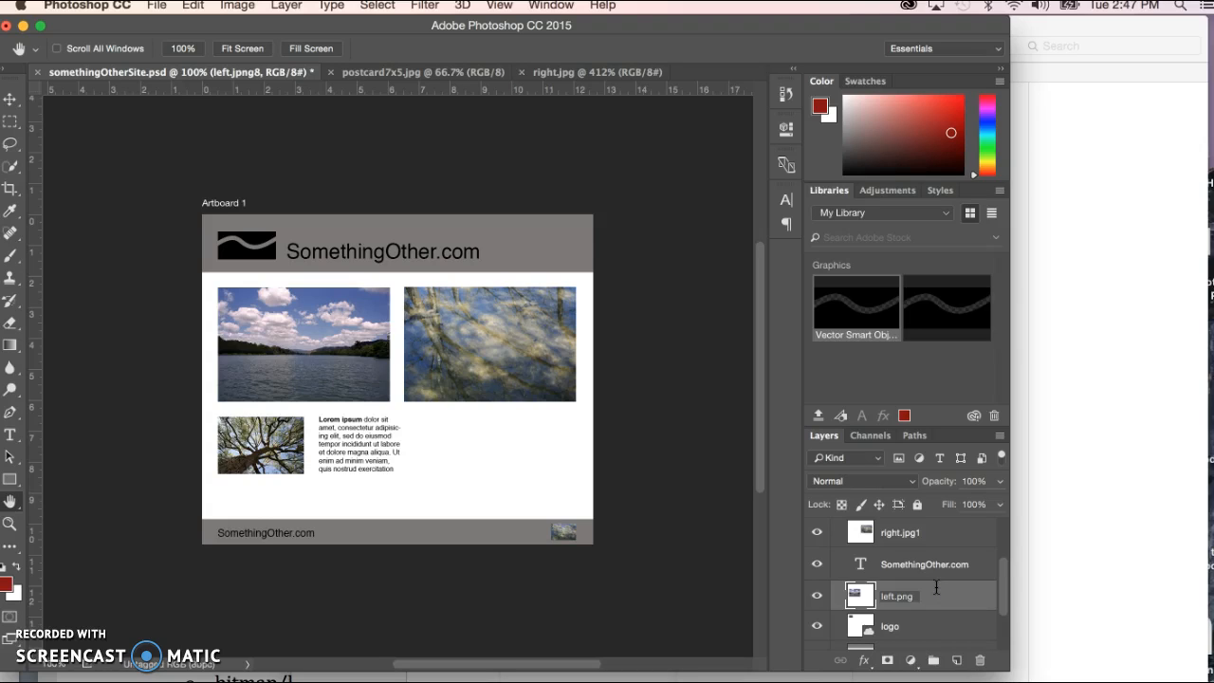
key("Return")
left_click(727, 601)
left_click(649, 617)
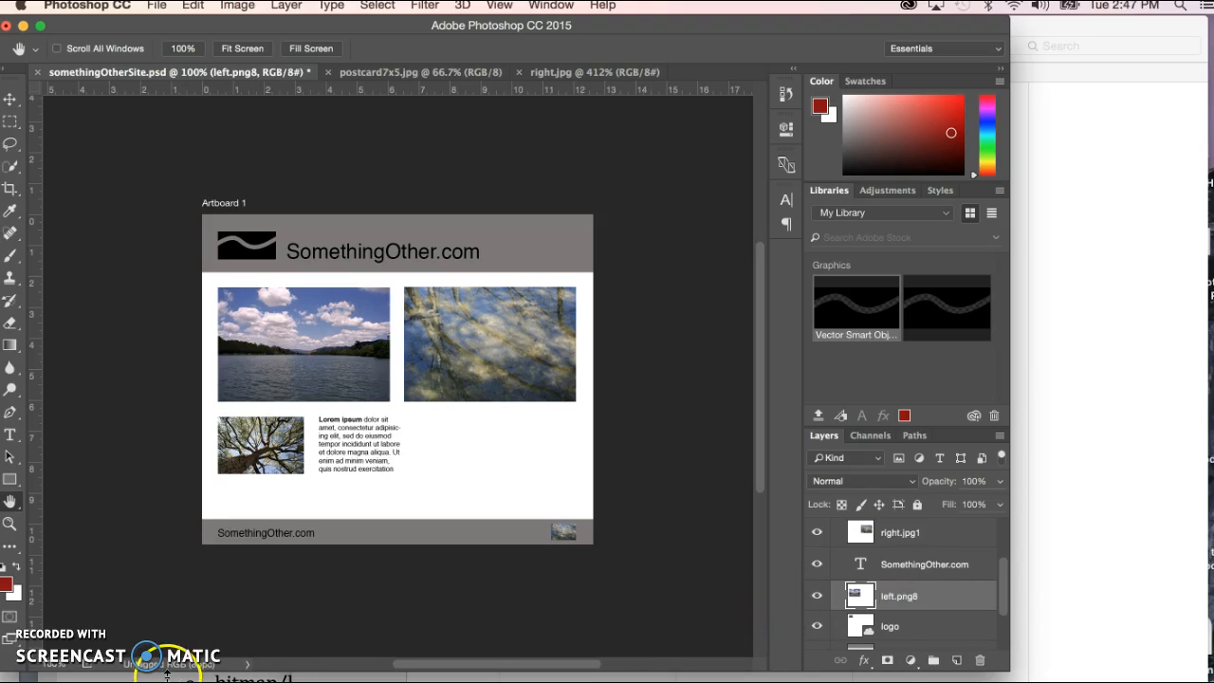
Step: Open the exported left.png from the somethingOtherSite-assets folder in Photoshop to examine its quality
left_click(1158, 294)
left_click_drag(898, 110, 828, 513)
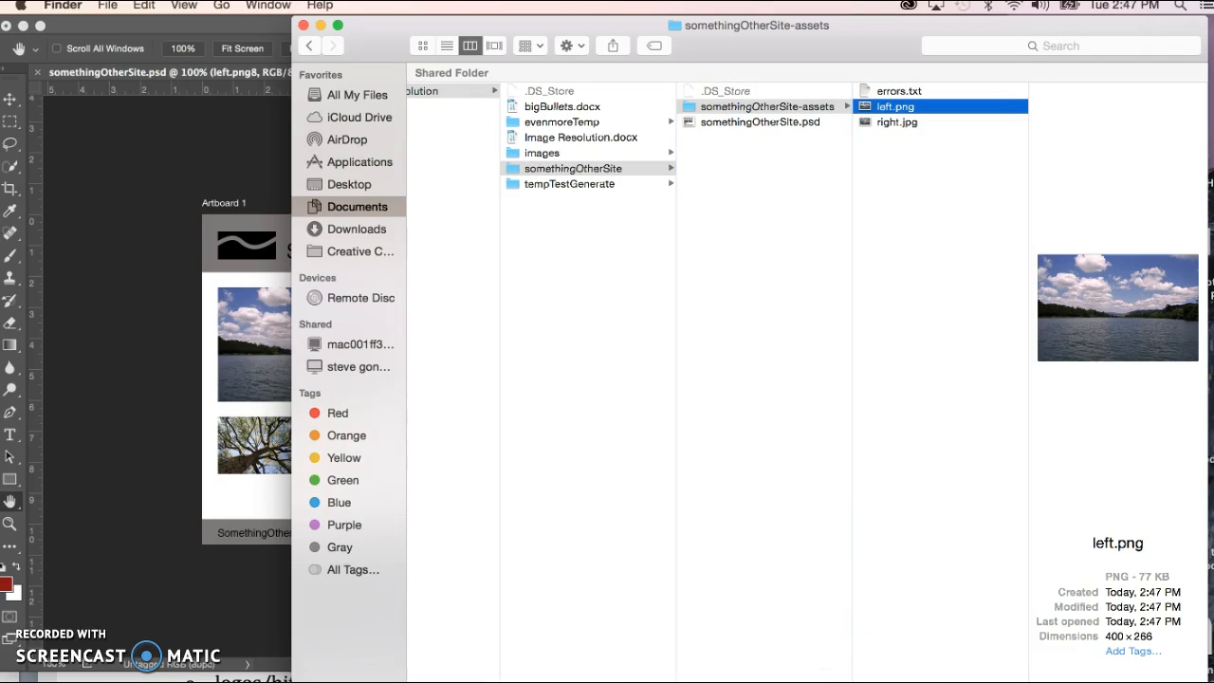
left_click(11, 501)
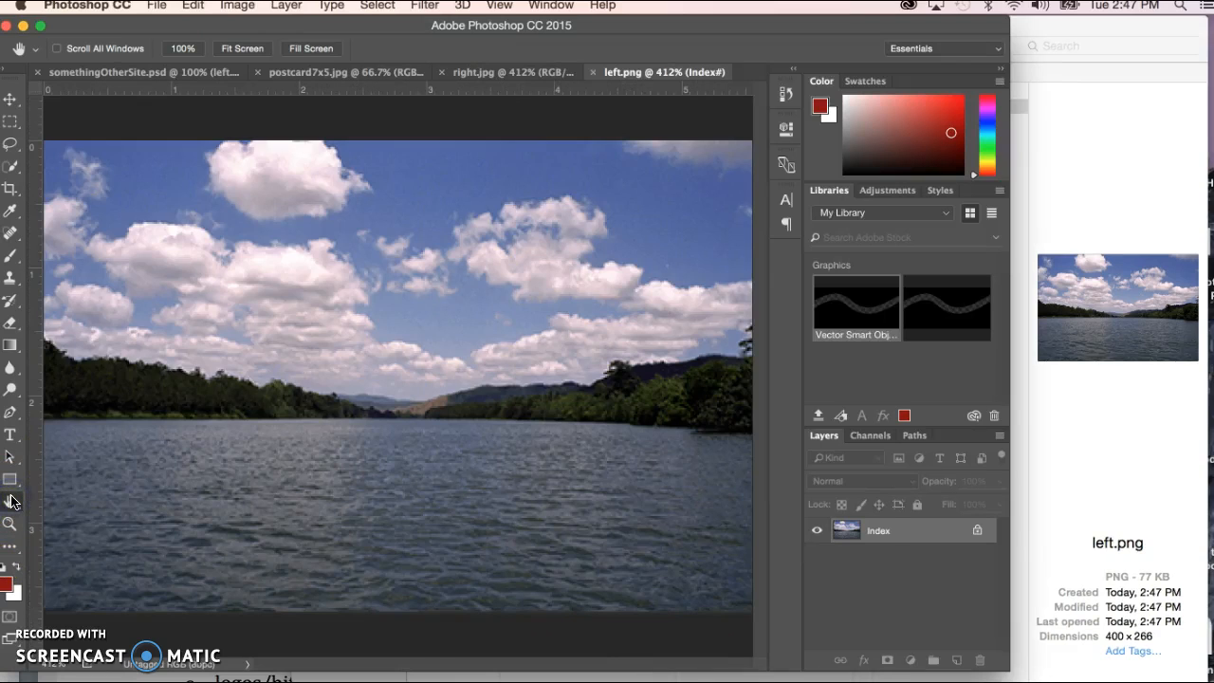
left_click_drag(261, 304, 442, 429)
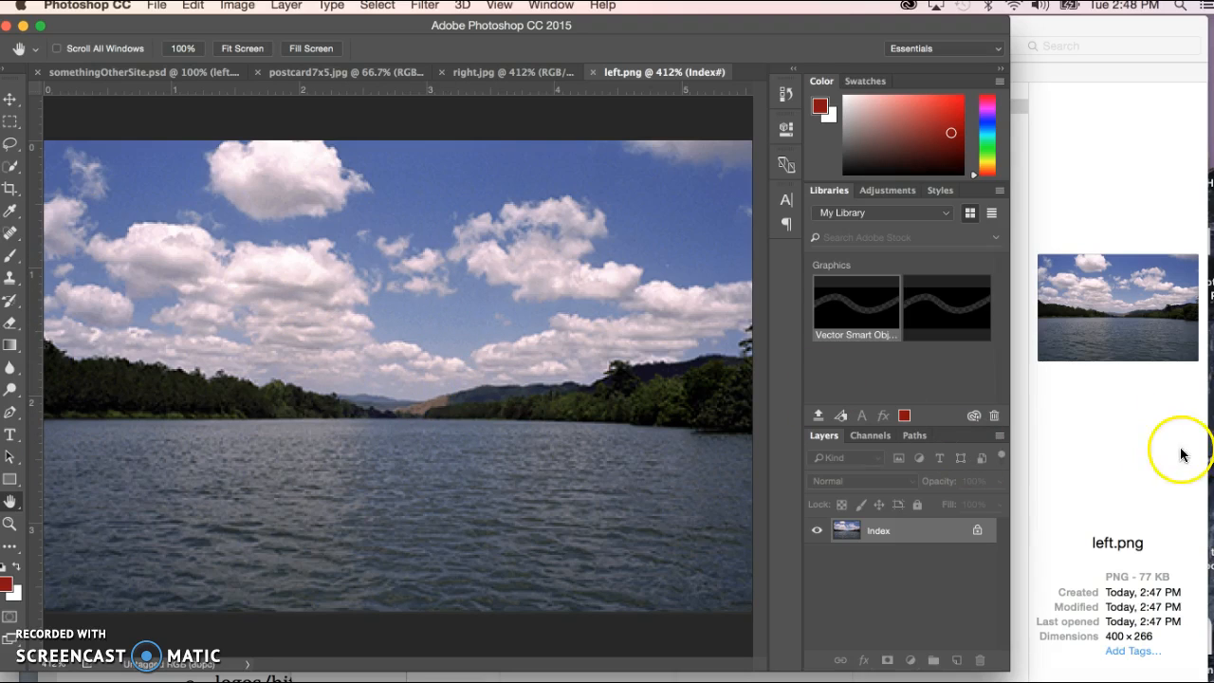
Step: Open errors.txt from the somethingOtherSite-assets folder to read the logged layer errors, close it, and return to Photoshop
left_click(1112, 438)
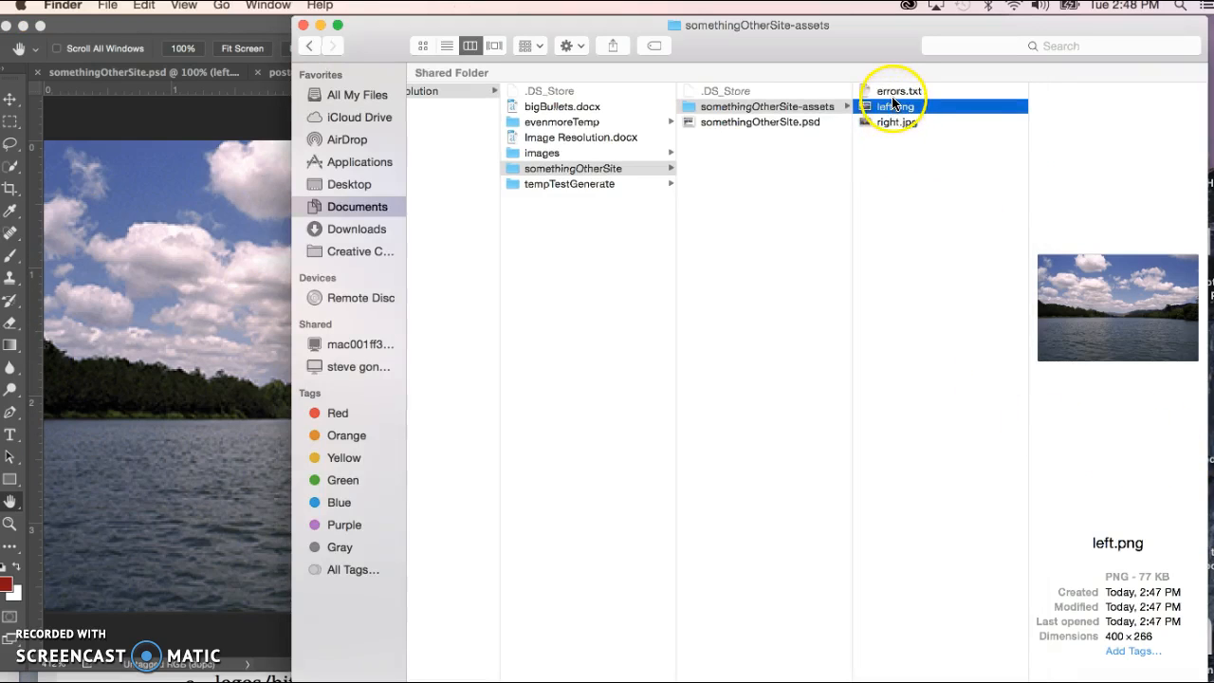
double_click(894, 91)
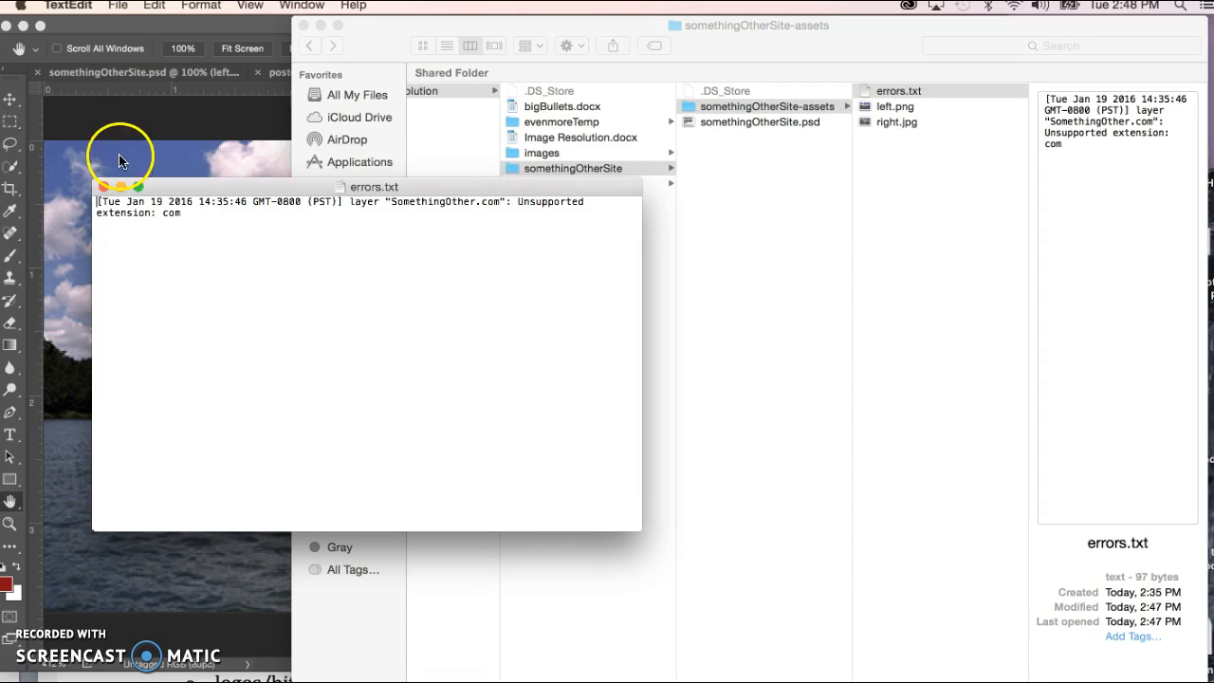
left_click(104, 187)
left_click(226, 112)
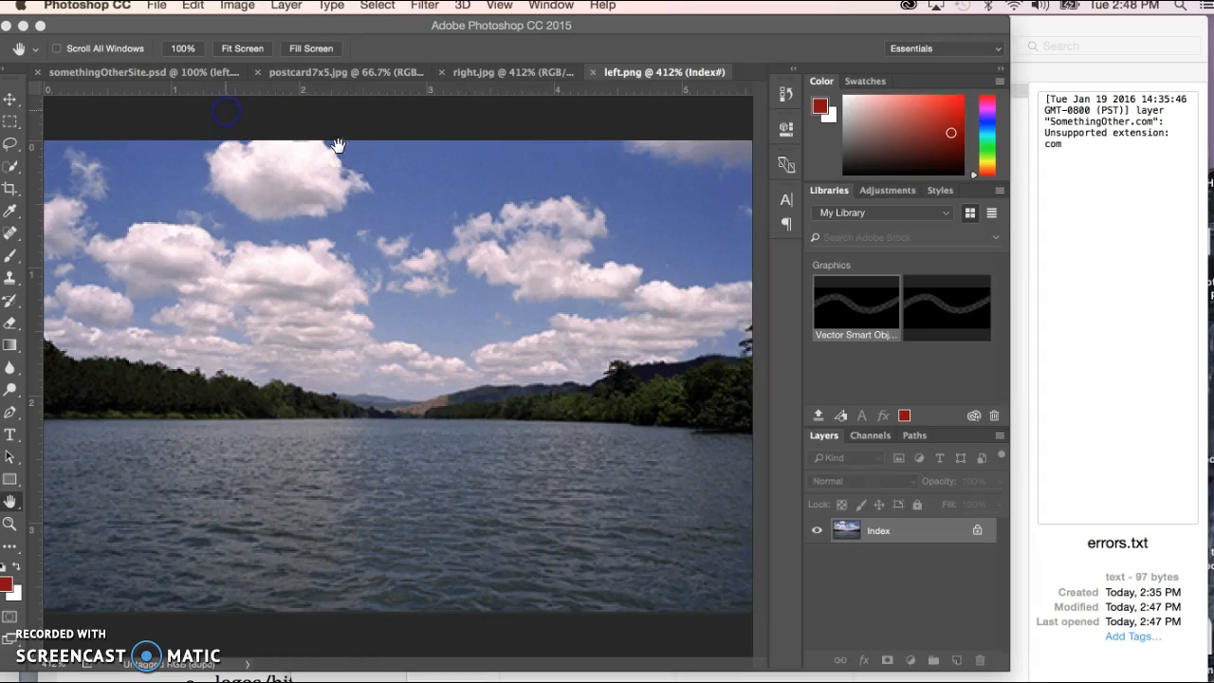
Step: In somethingOtherSite.psd, rename the logo layer "2400% logo.png" to export it enlarged
left_click(136, 76)
scroll(928, 635, "down", 2)
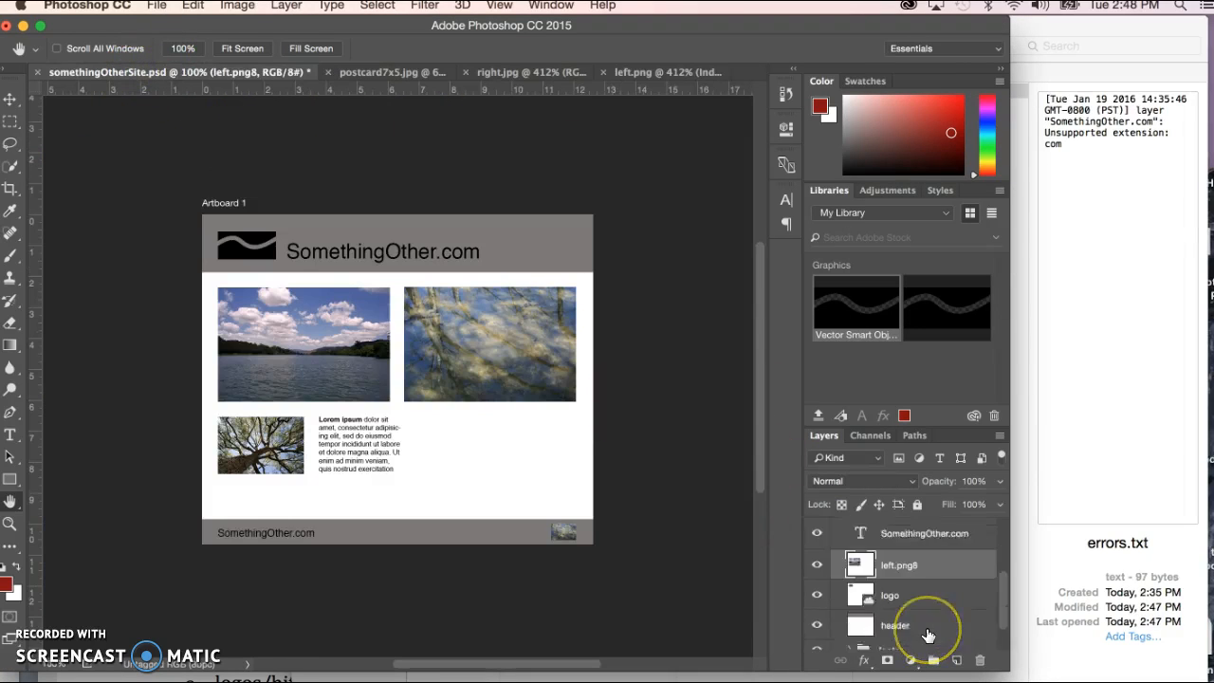
scroll(929, 635, "down", 2)
scroll(929, 634, "up", 4)
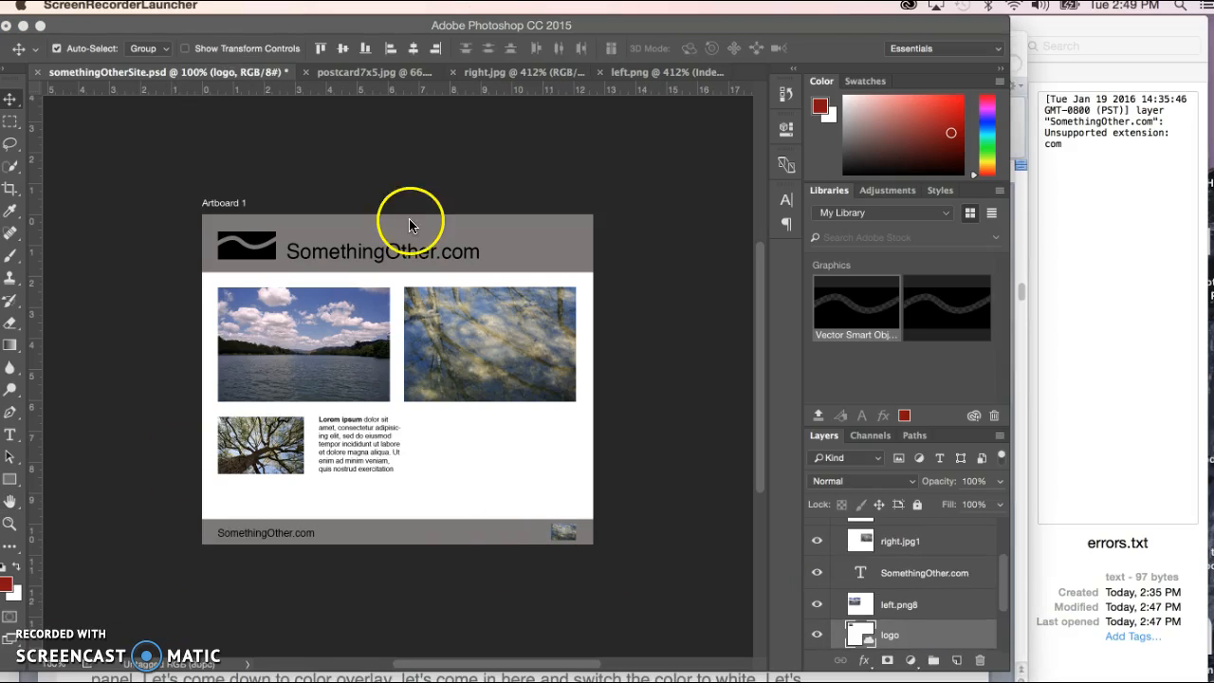
left_click(240, 261)
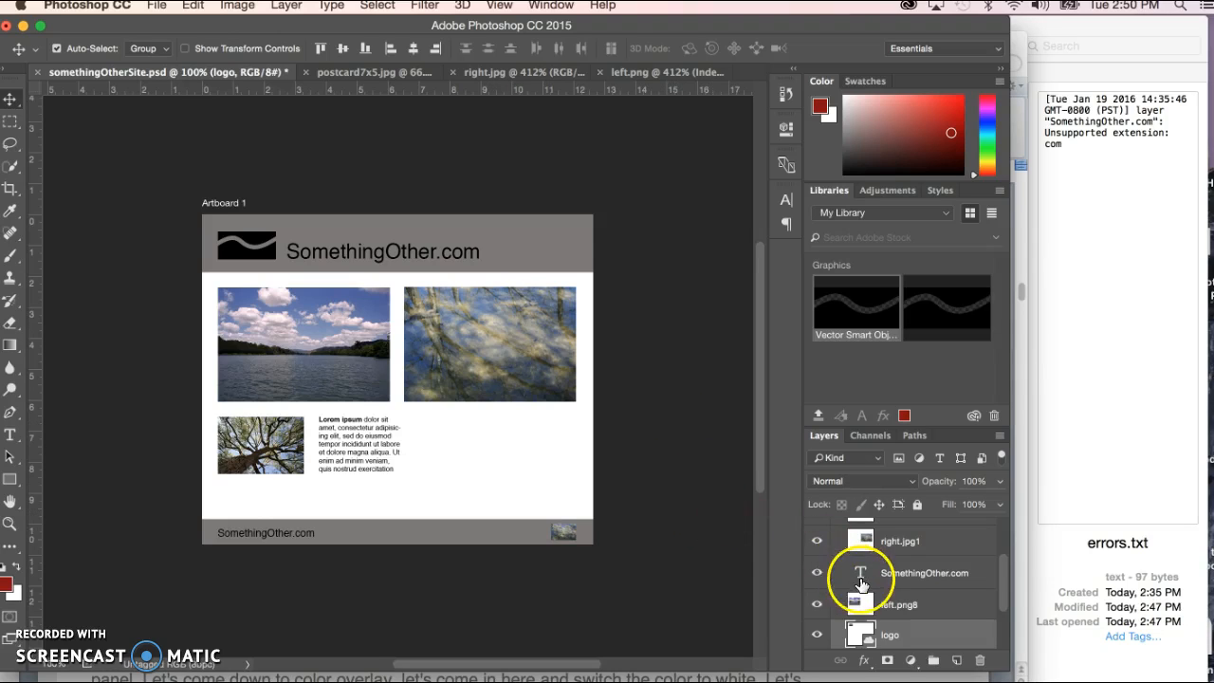
left_click(817, 635)
left_click(816, 635)
double_click(892, 634)
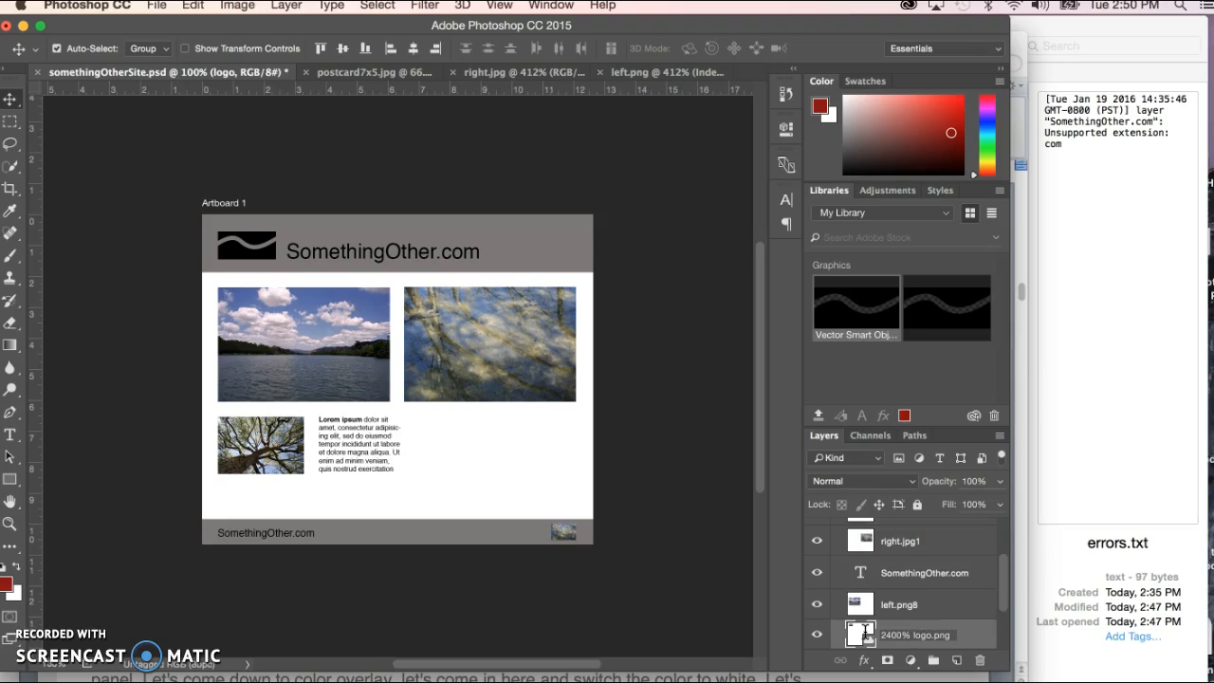
Step: Open the exported logo.png from the somethingOtherSite-assets folder in Photoshop and examine the enlarged logo
left_click(1125, 339)
left_click(956, 329)
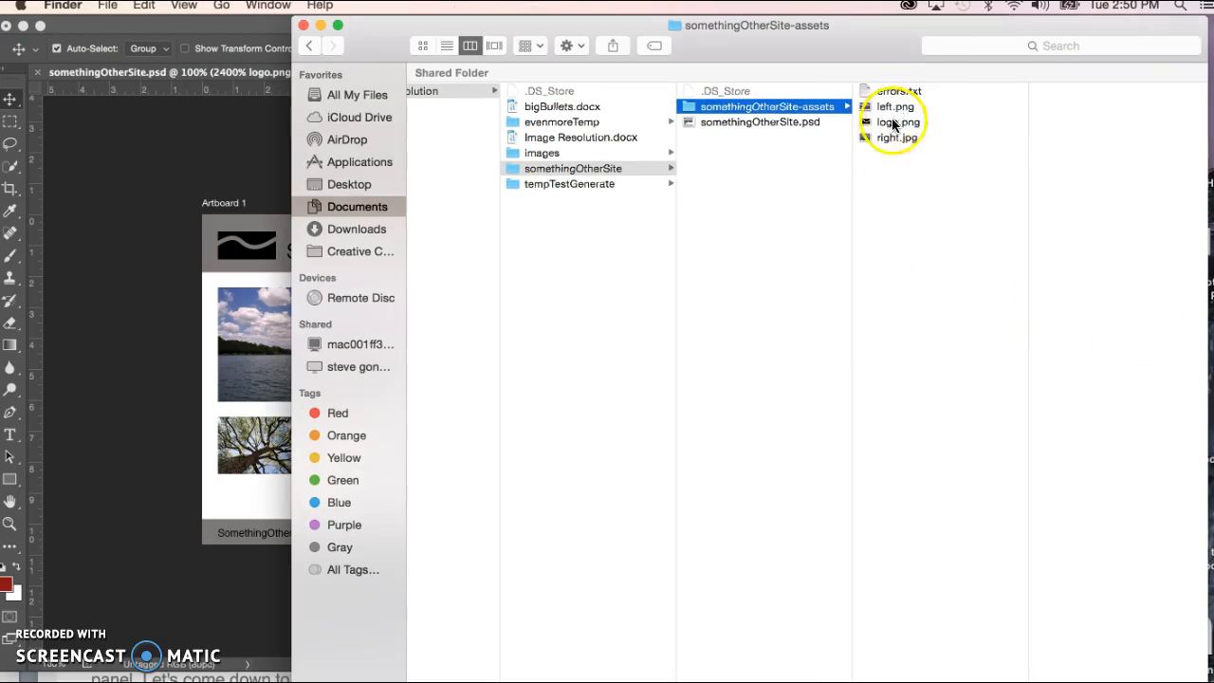
left_click_drag(893, 124, 789, 682)
key("super+Tab")
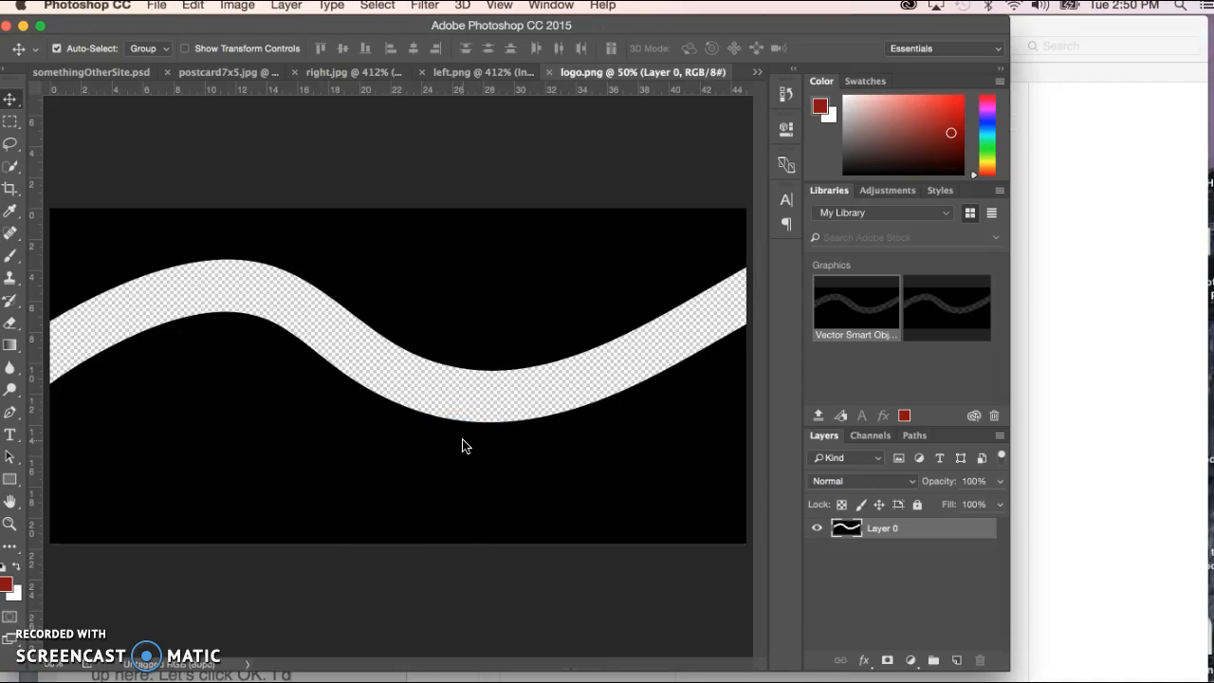
key("super+minus")
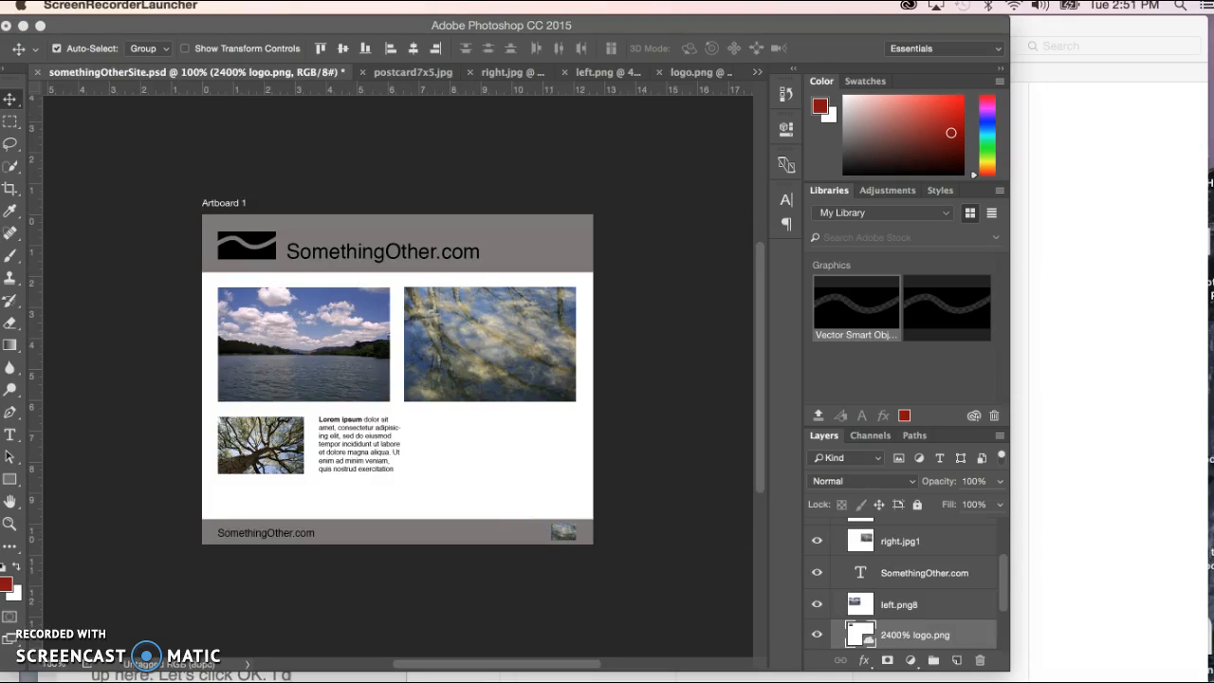
Step: Remove the 2400% scale from the logo layer's name and change its extension, naming the layer logo.svg
double_click(916, 635)
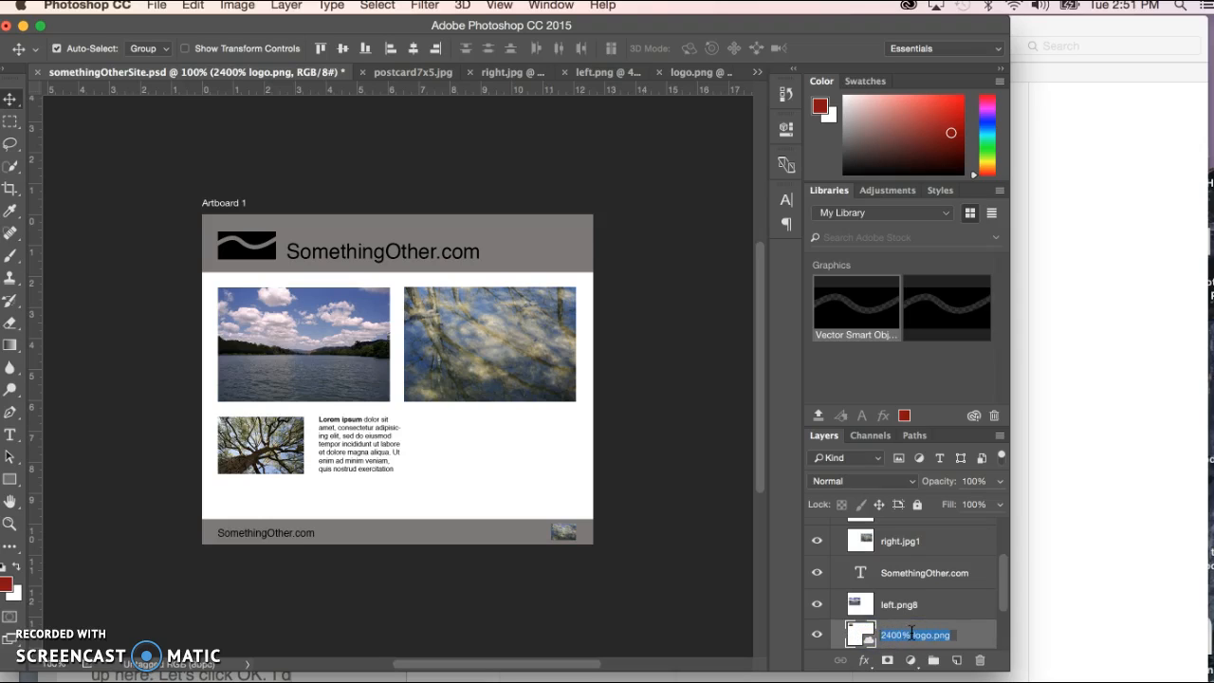
left_click(911, 634)
key("BackSpace")
key("BackSpace")
key("BackSpace")
key("BackSpace")
key("BackSpace")
key("BackSpace")
double_click(968, 635)
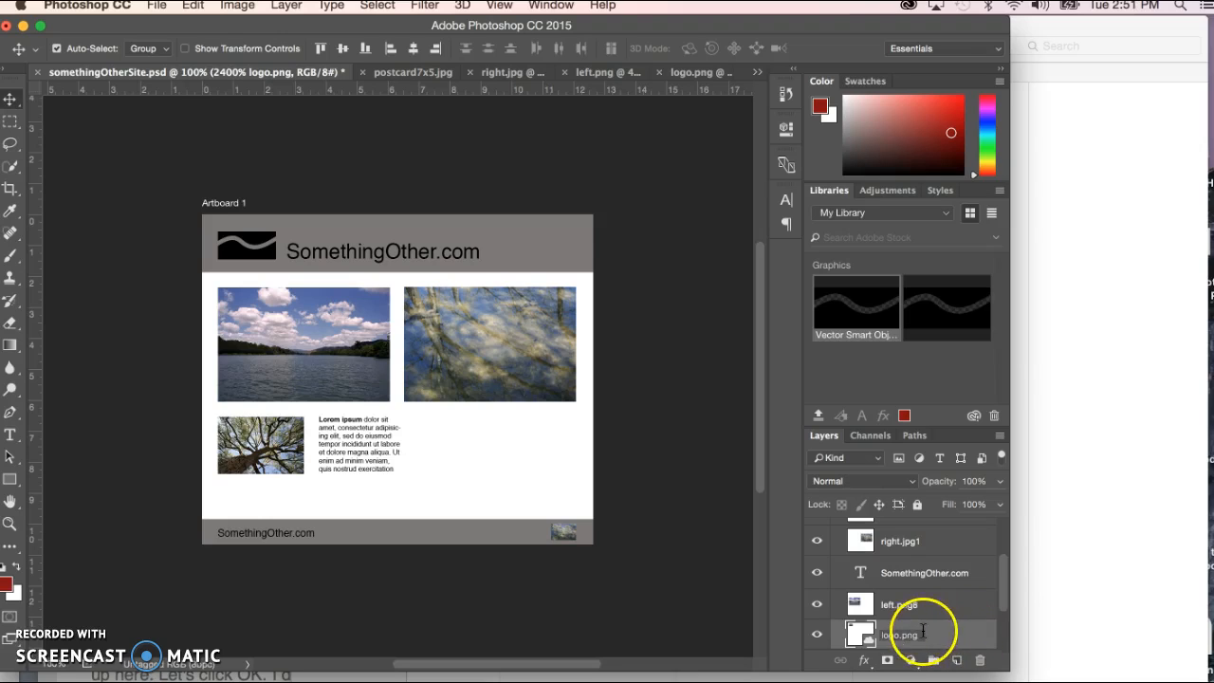
left_click_drag(917, 632, 904, 635)
key("BackSpace")
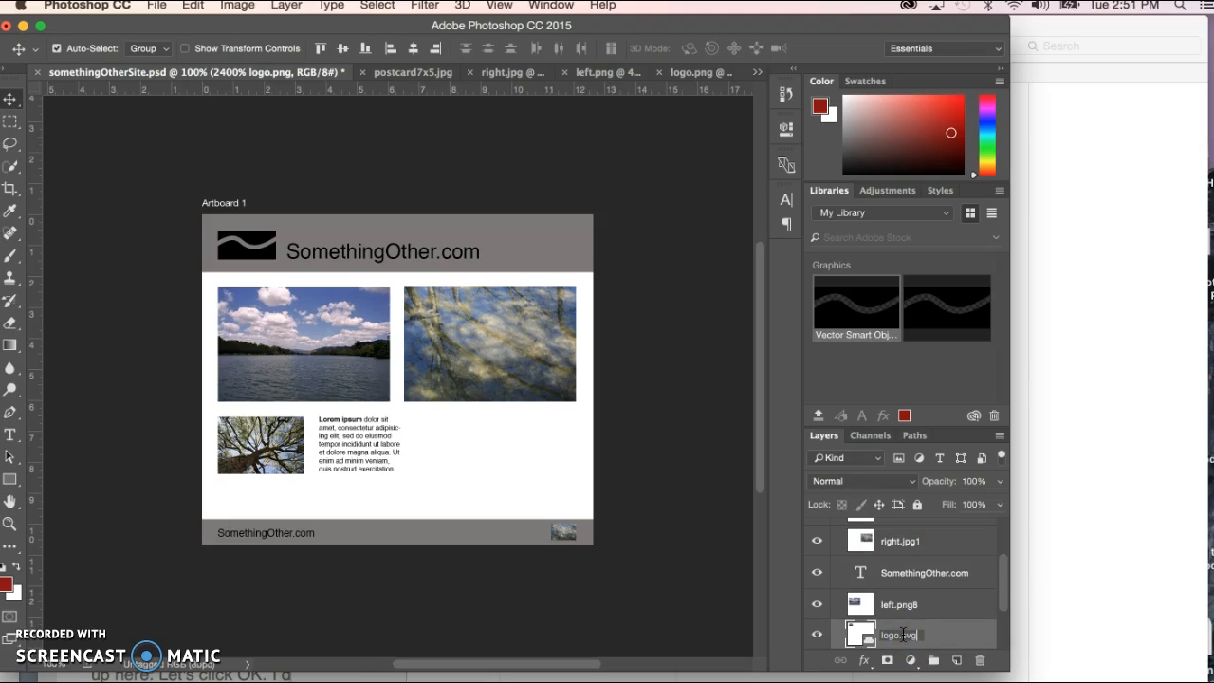
type("svg")
key("Return")
Step: Check the exported logo.svg in the somethingOtherSite-assets folder in Finder
left_click(1030, 195)
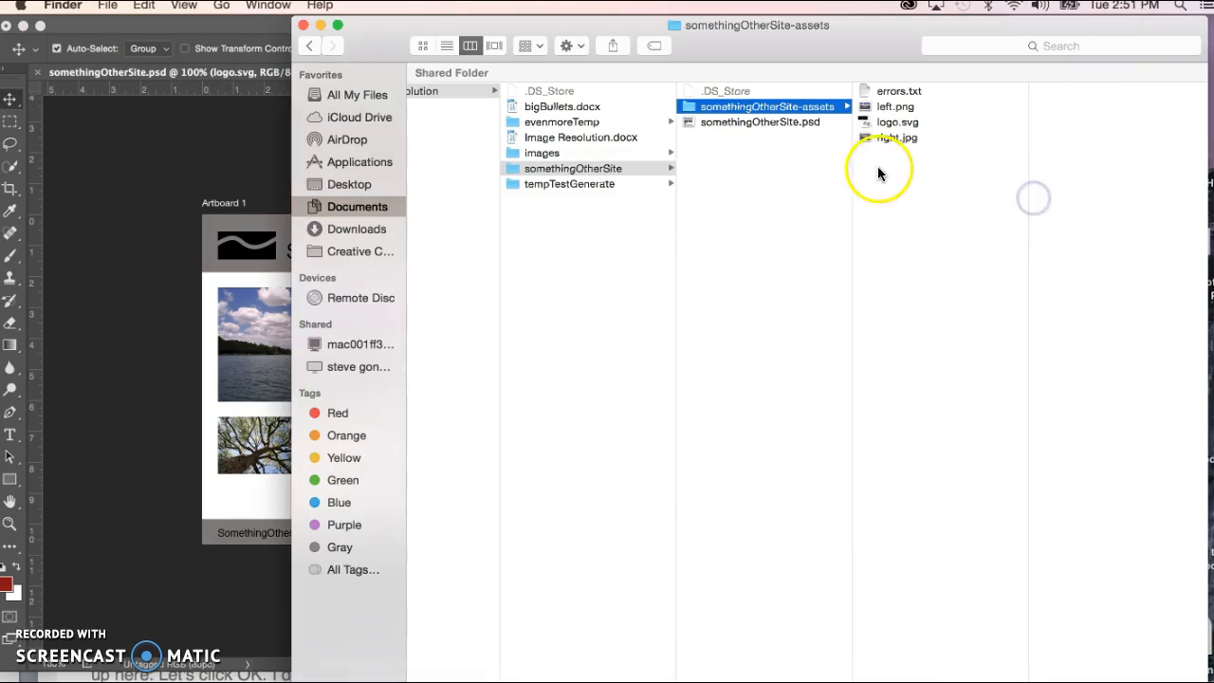
left_click(894, 123)
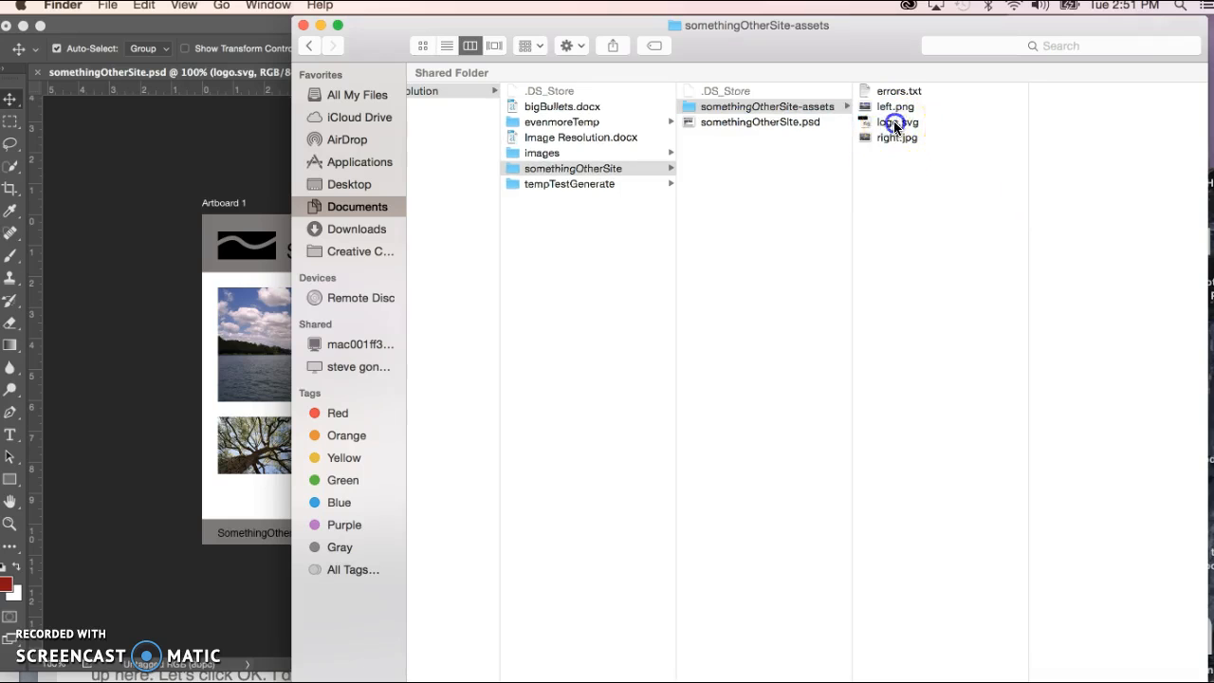
left_click(1144, 320)
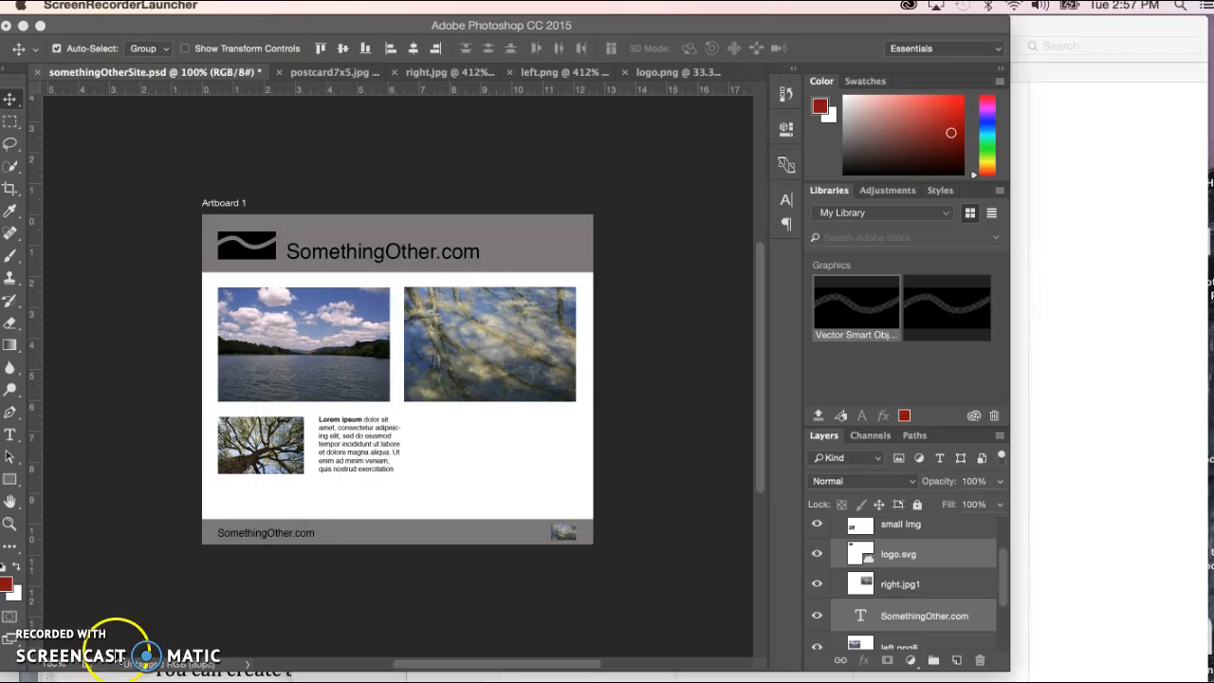
Step: Group the logo.svg and SomethingOther.com text layers into a new group, keeping the default name and settings
left_click(416, 136)
left_click(254, 257)
left_click(327, 248)
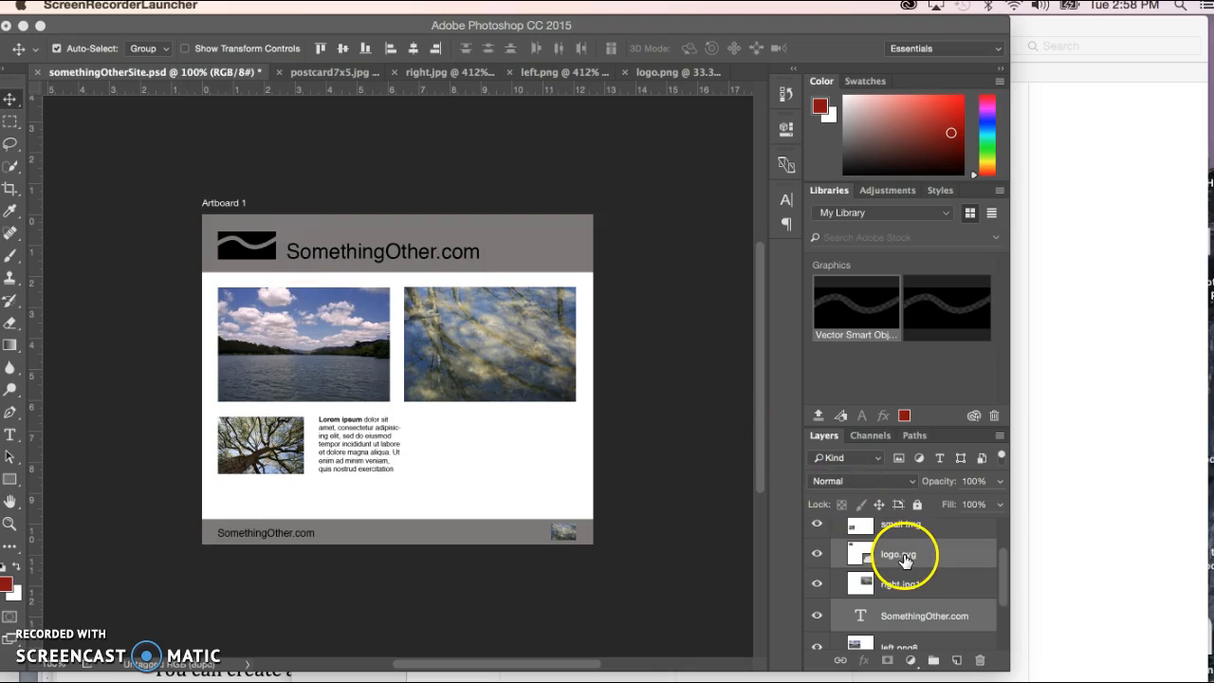
left_click(928, 615)
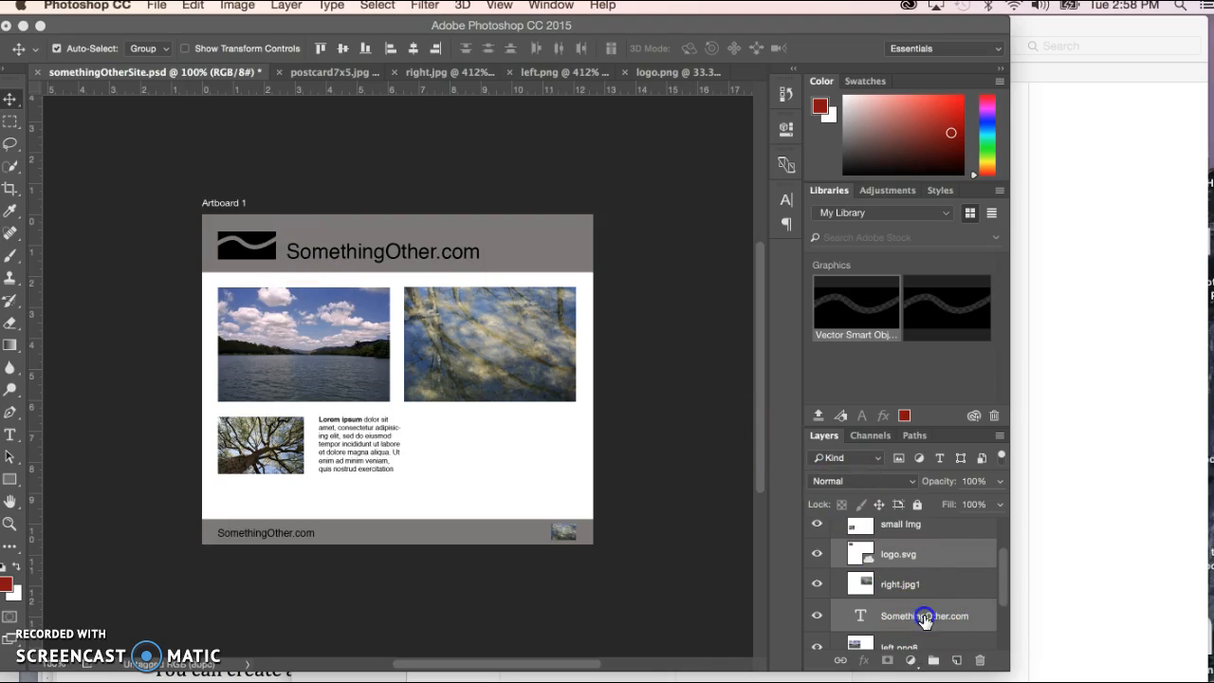
left_click(937, 557, "super")
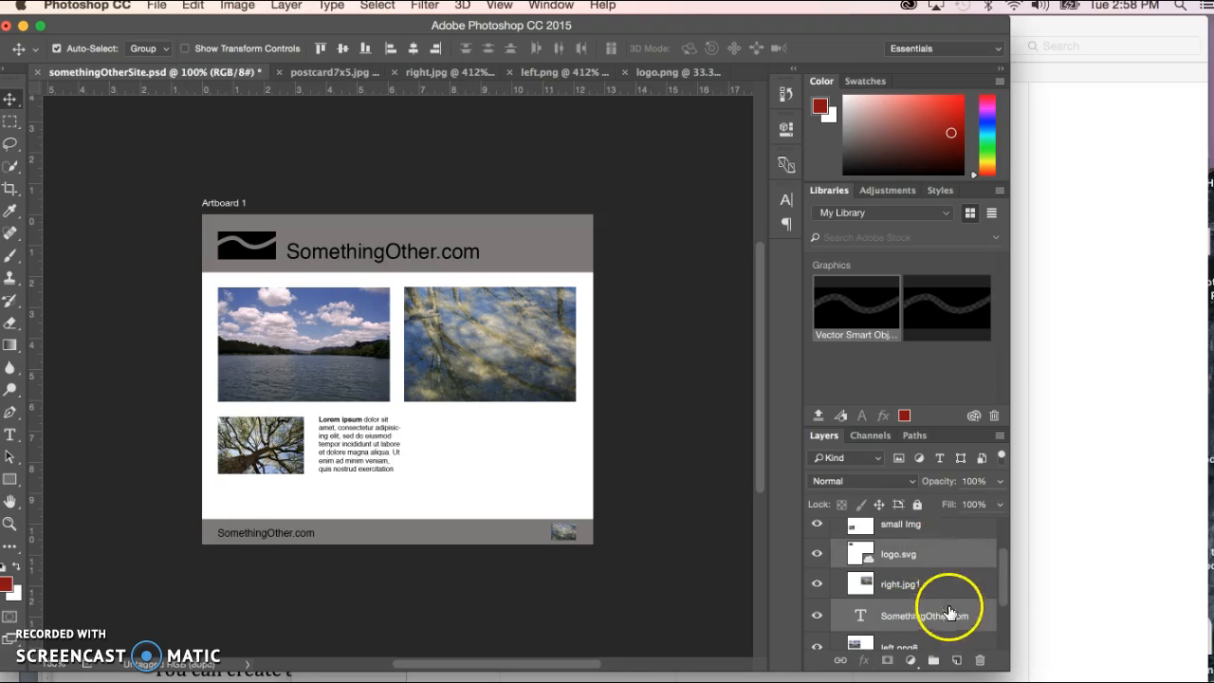
left_click(1000, 438)
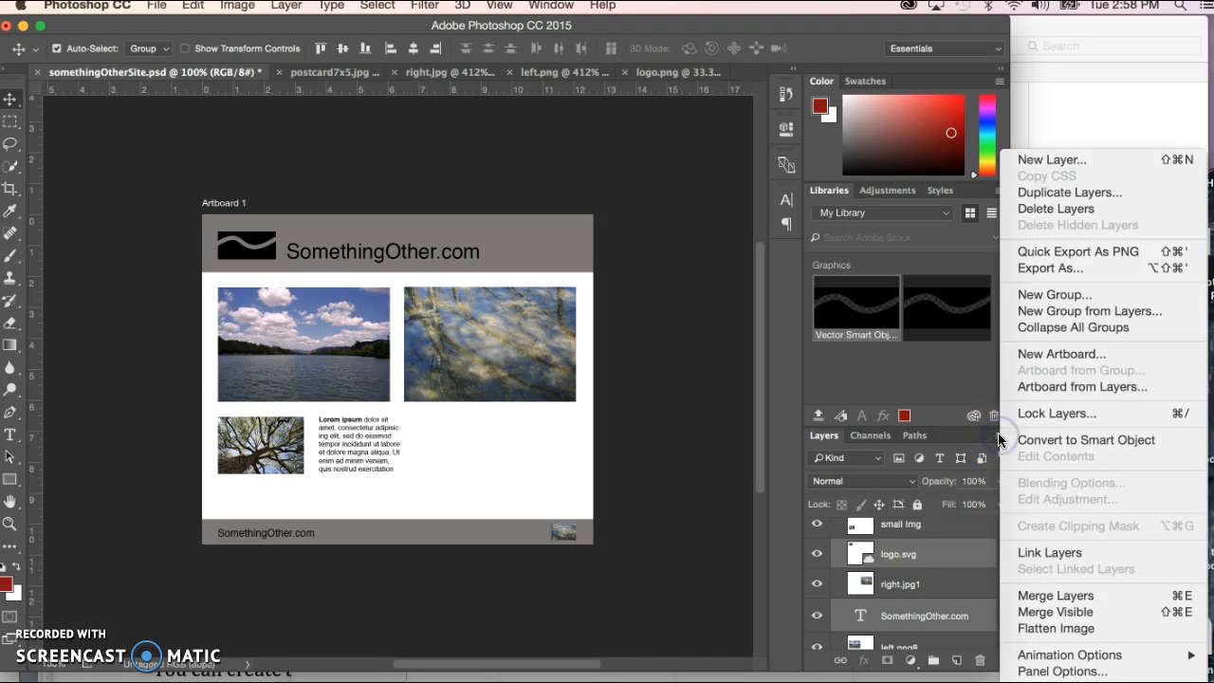
left_click(1058, 313)
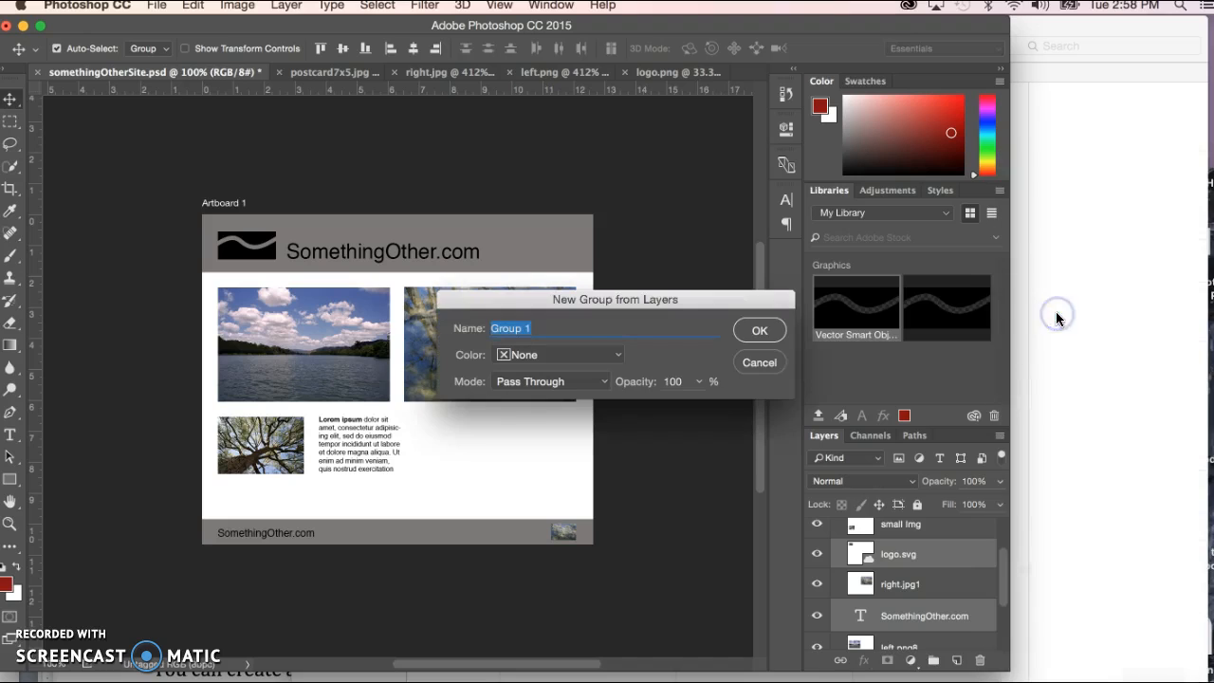
left_click(770, 330)
Step: Expand Group 1 to view the layers it contains, and collapse it again
left_click_drag(871, 547, 850, 555)
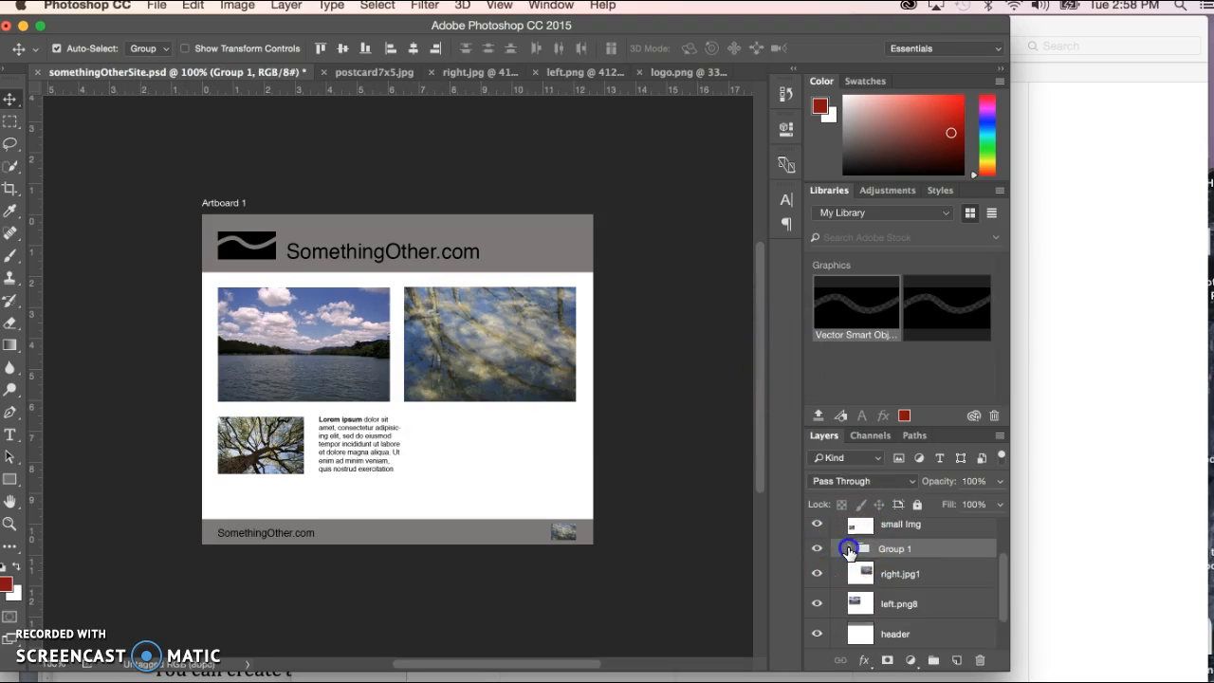
left_click(849, 550)
left_click(849, 551)
left_click(849, 550)
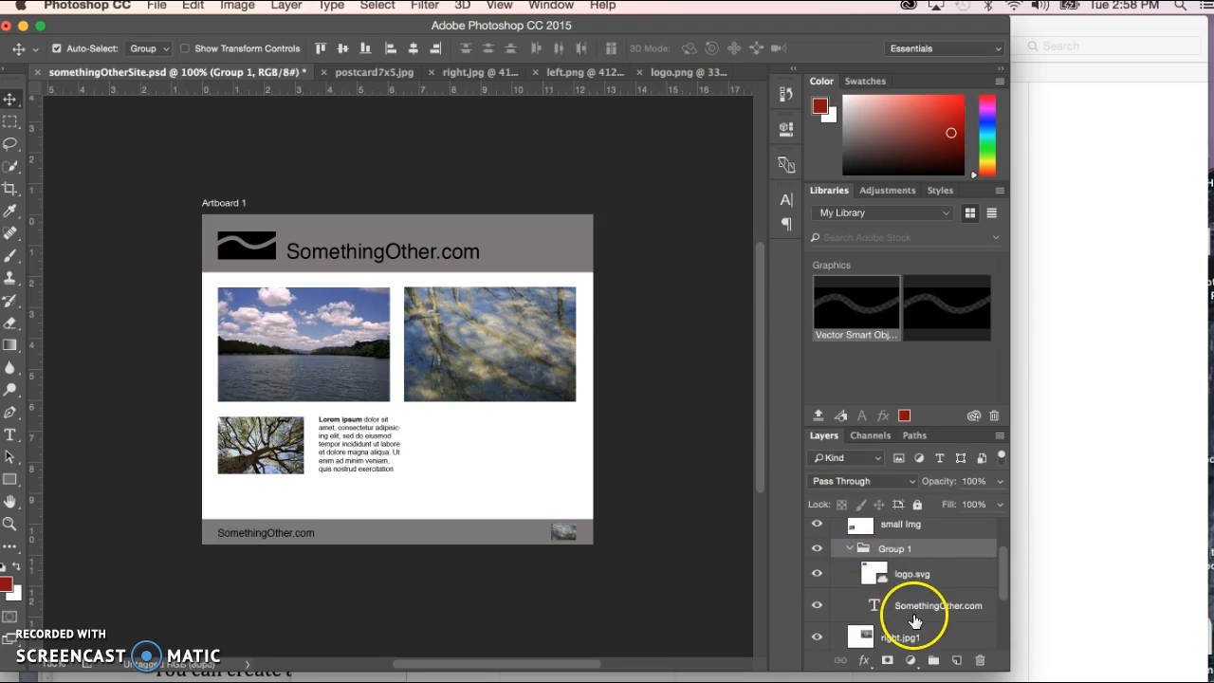
left_click(850, 550)
left_click(850, 550)
left_click(851, 550)
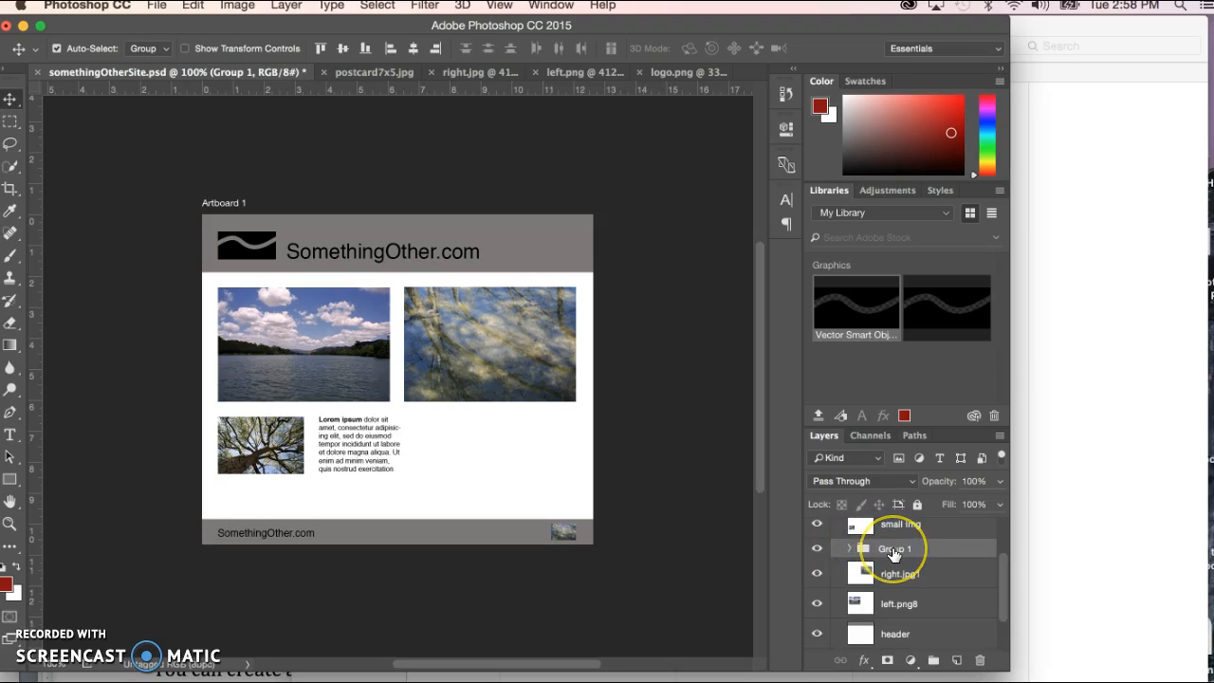
Step: Rename Group 1 logoAll.png, check the exported file in the somethingOtherSite-assets folder in Finder, and return to Photoshop
left_click(892, 552)
left_click(893, 554)
double_click(893, 553)
key("BackSpace")
key("Return")
left_click(1060, 384)
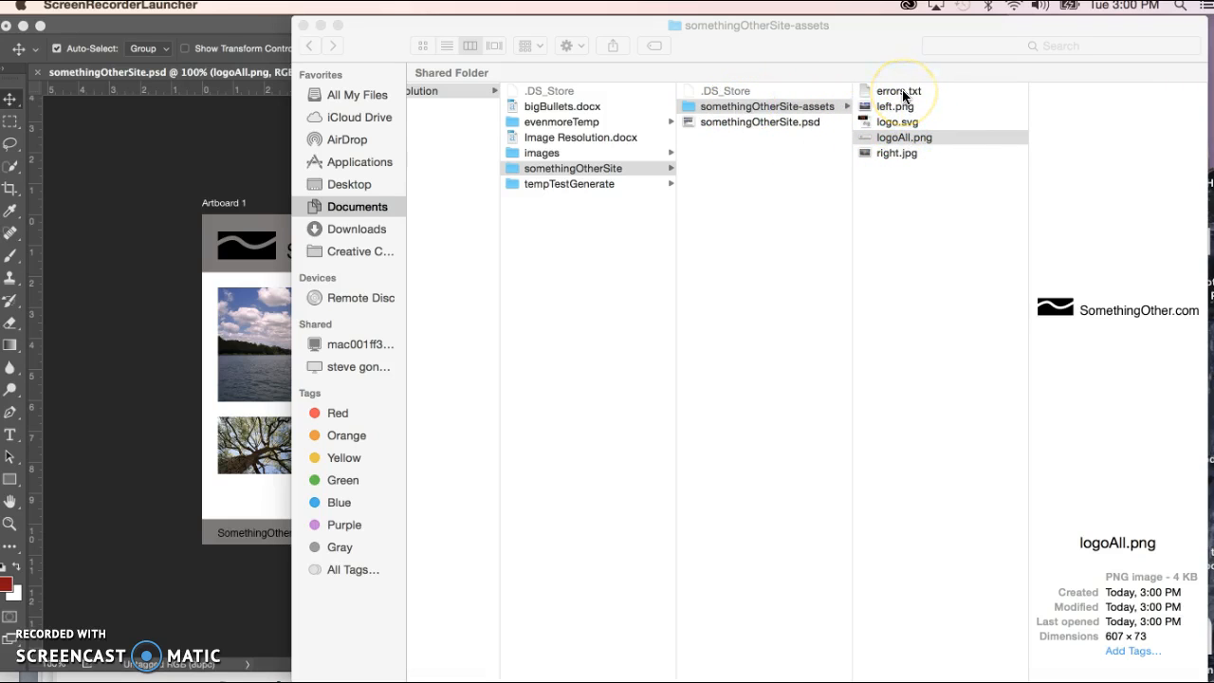
left_click(208, 124)
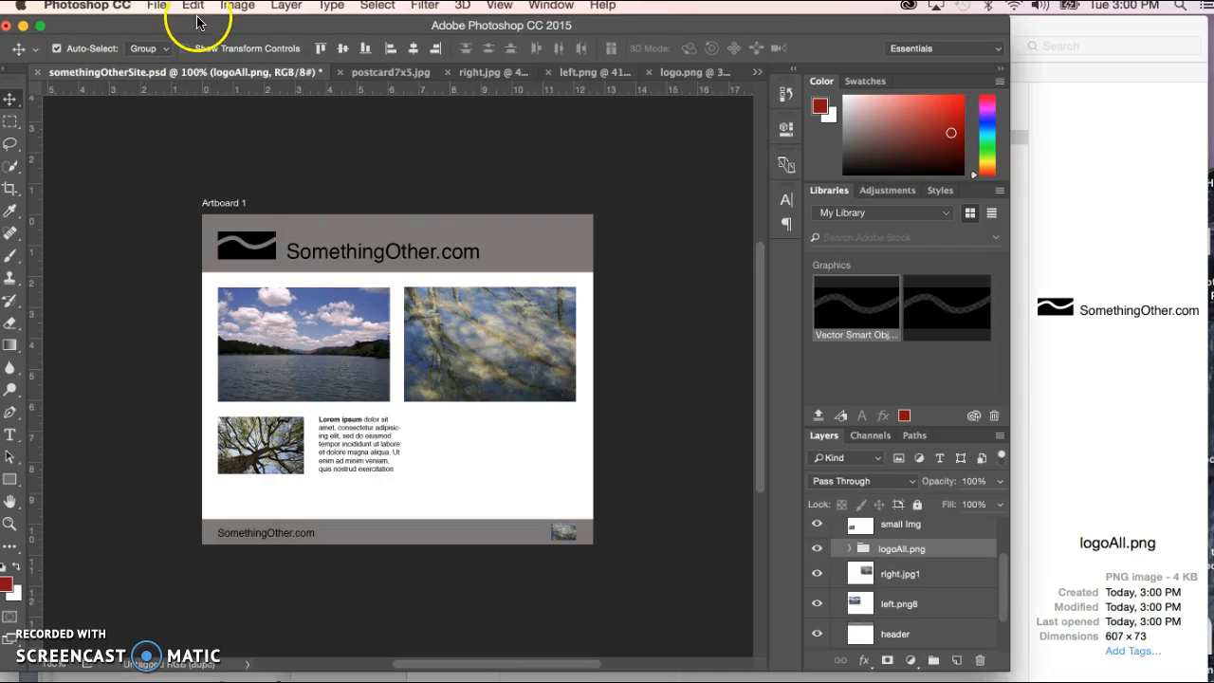
Step: Turn Image Assets generation off and back on for somethingOtherSite.psd
left_click(156, 6)
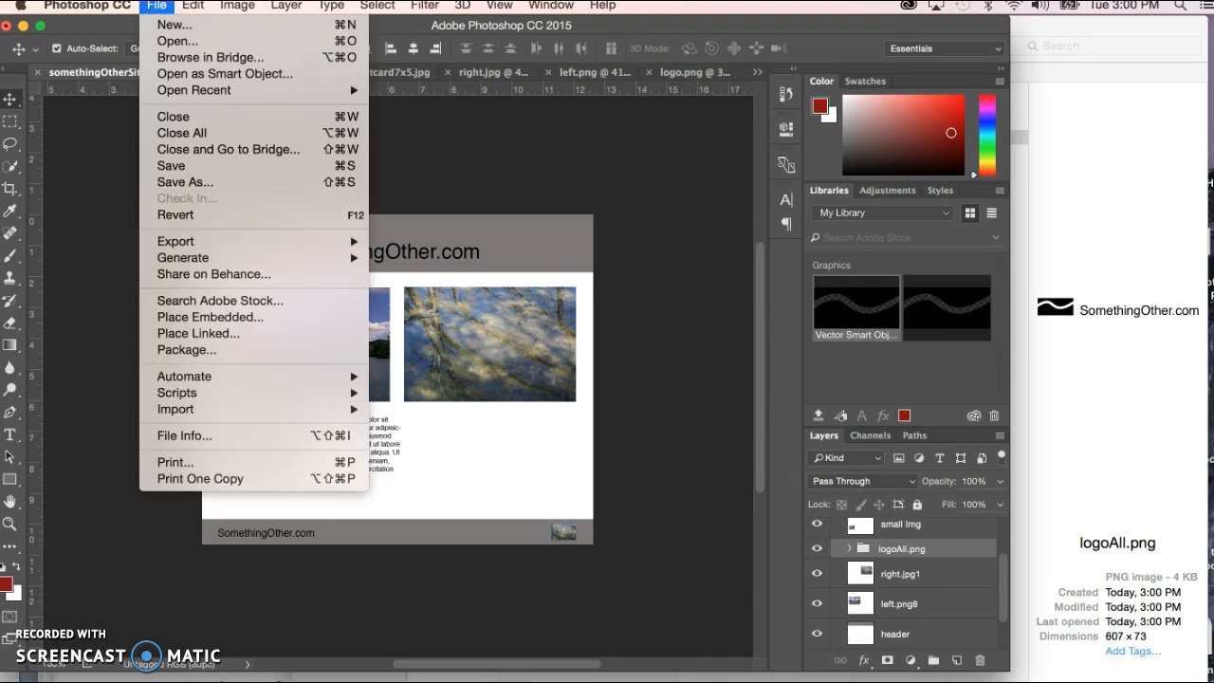
mouse_move(185, 258)
left_click(420, 263)
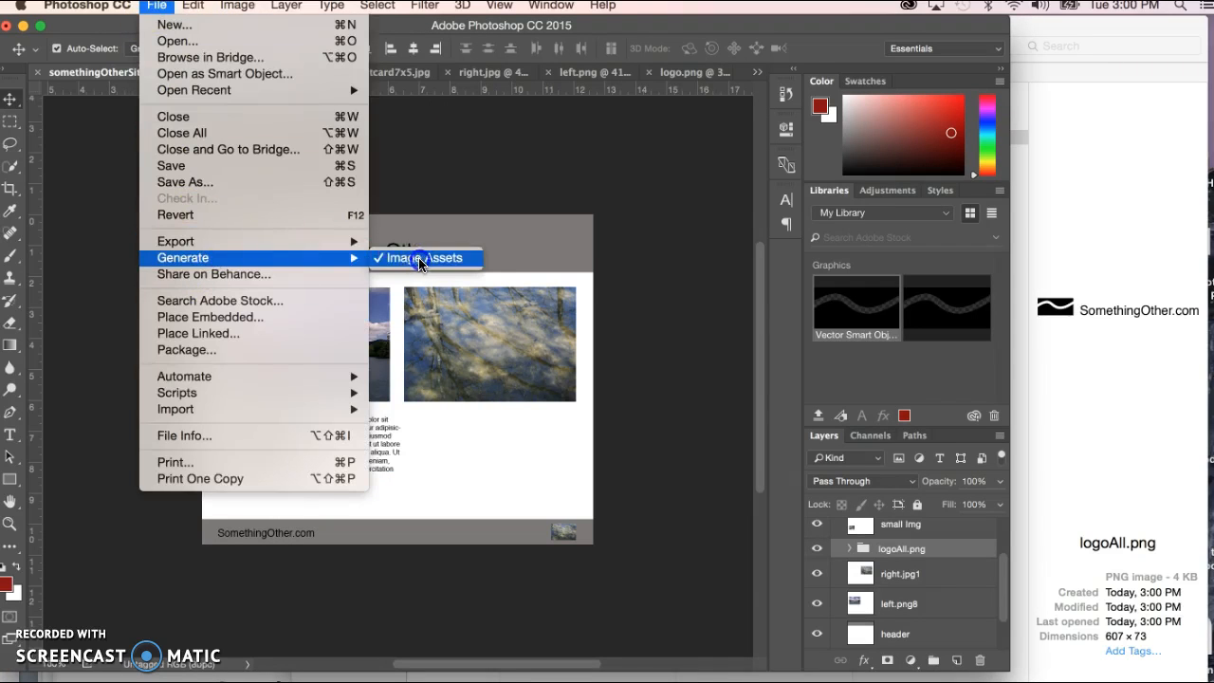
left_click(157, 6)
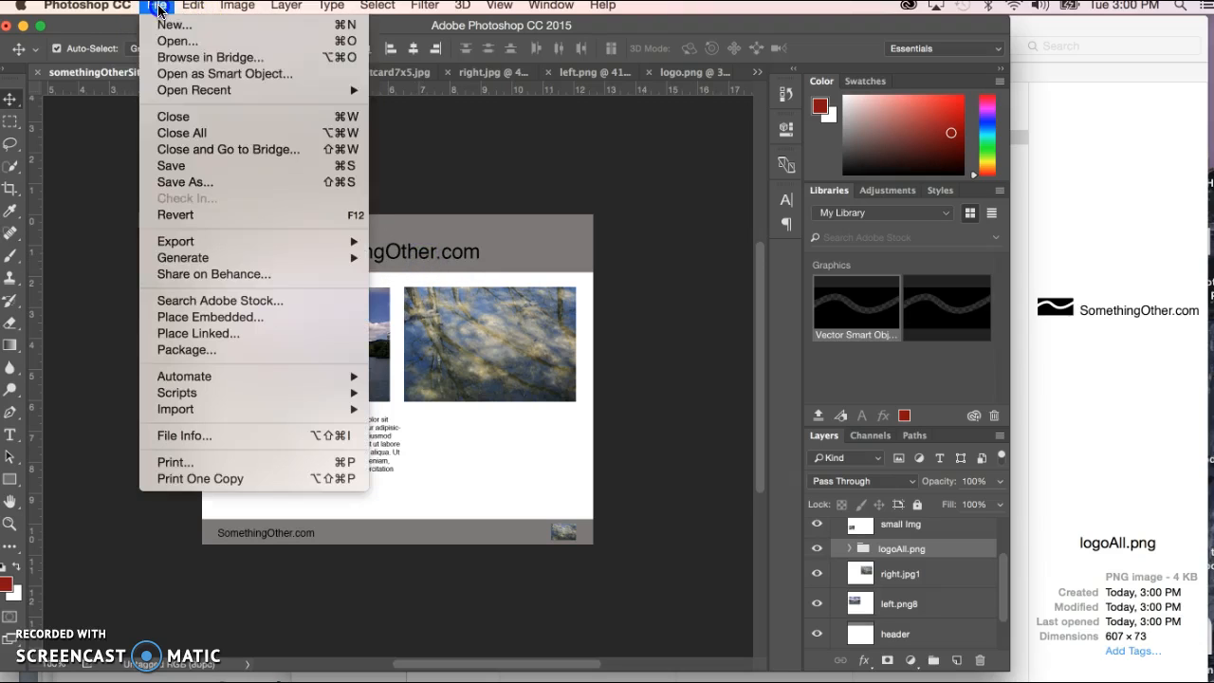
mouse_move(207, 262)
left_click(424, 257)
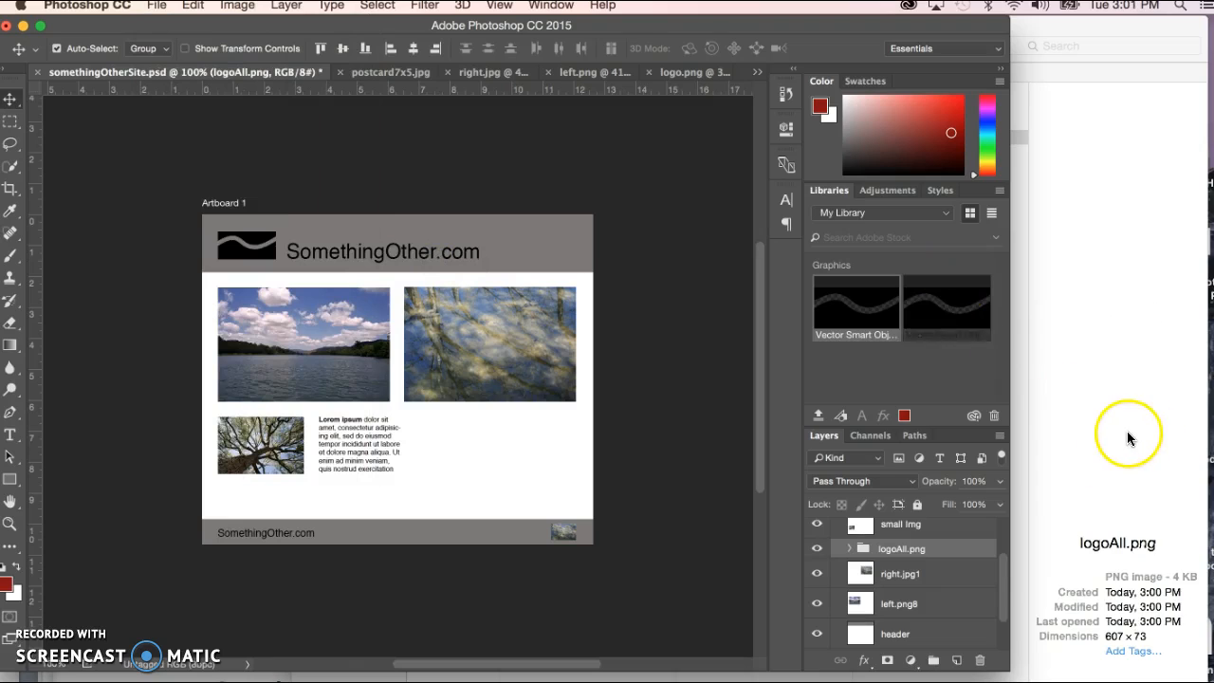
Step: Switch to Finder, preview logoAll.png in the somethingOtherSite-assets folder, and open it in Photoshop to inspect its transparency
left_click(1127, 432)
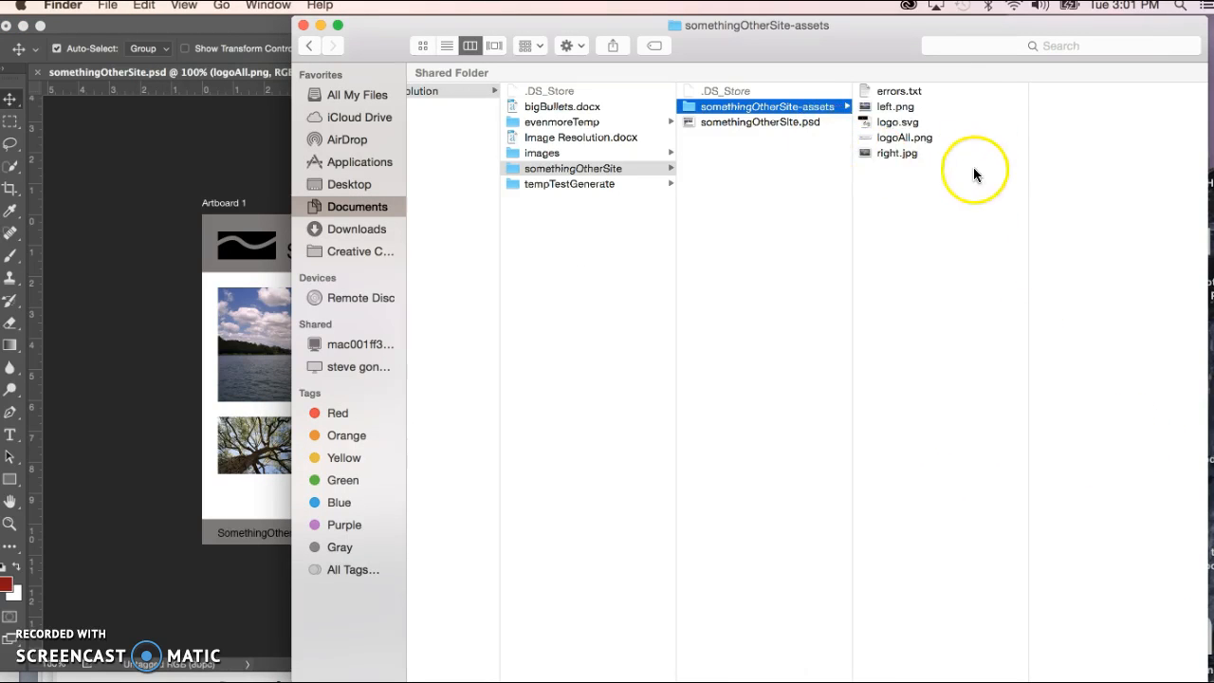
left_click(906, 138)
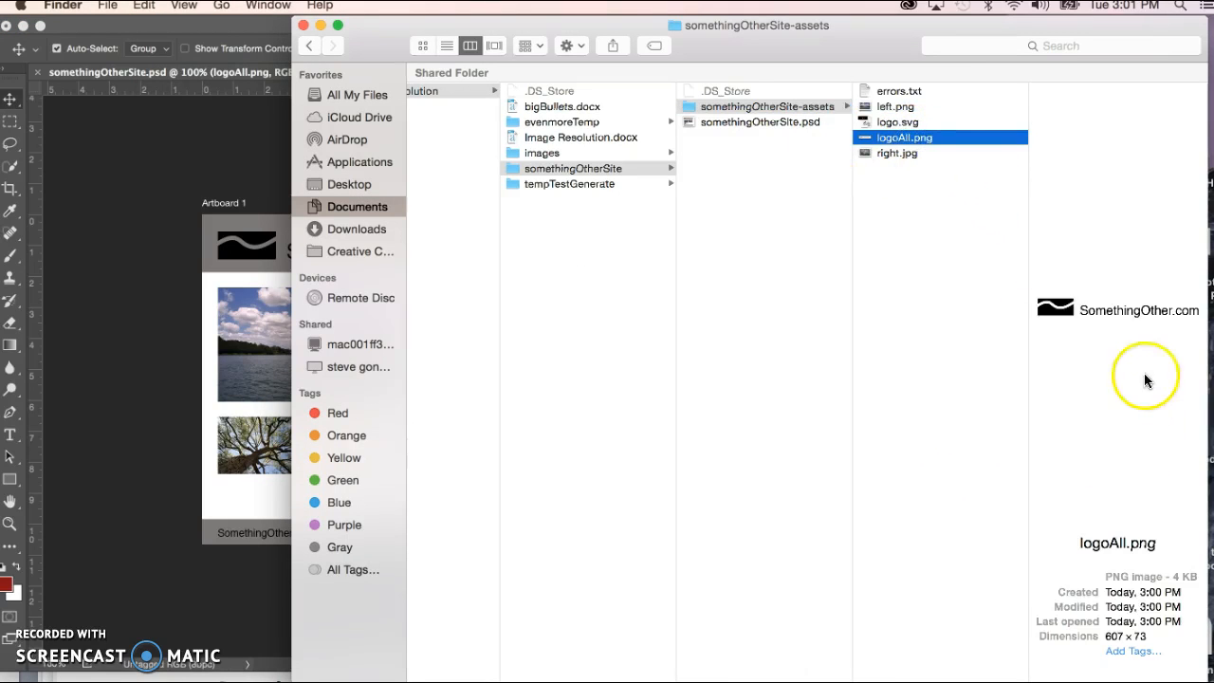
left_click_drag(896, 136, 512, 471)
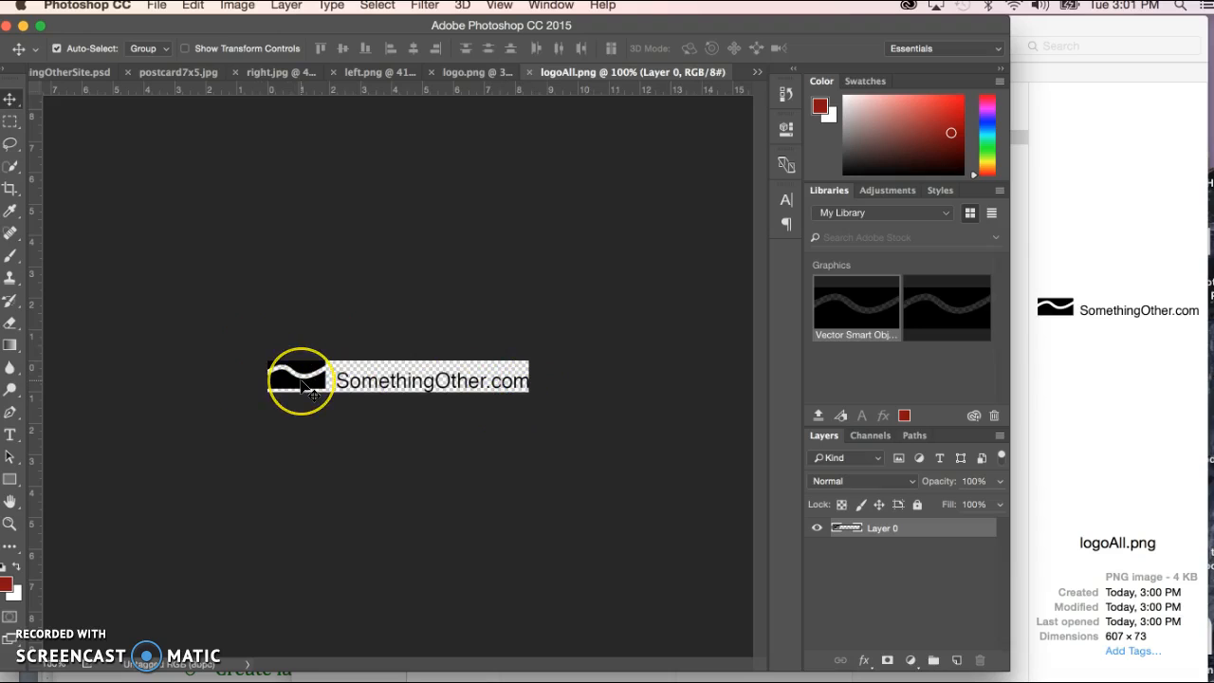
left_click(490, 431)
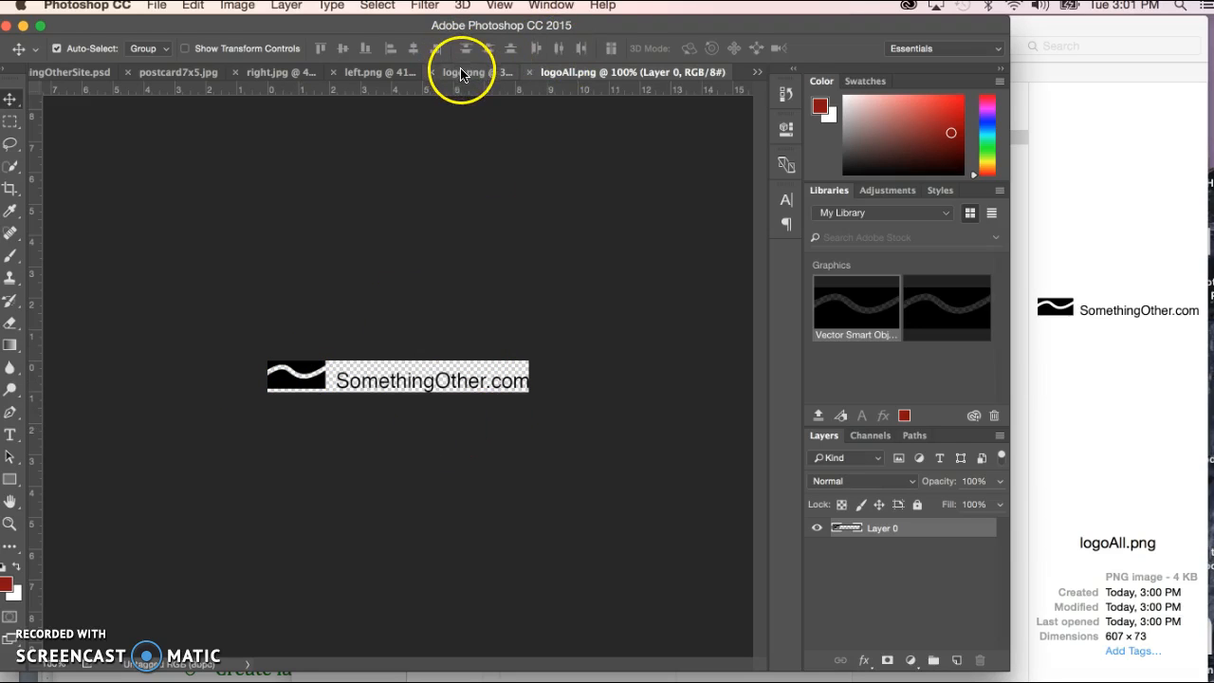
Step: In somethingOtherSite.psd, add a layer named sig.png above mainText and brush a red freehand signature on it in the blank area beside the body text
left_click(87, 73)
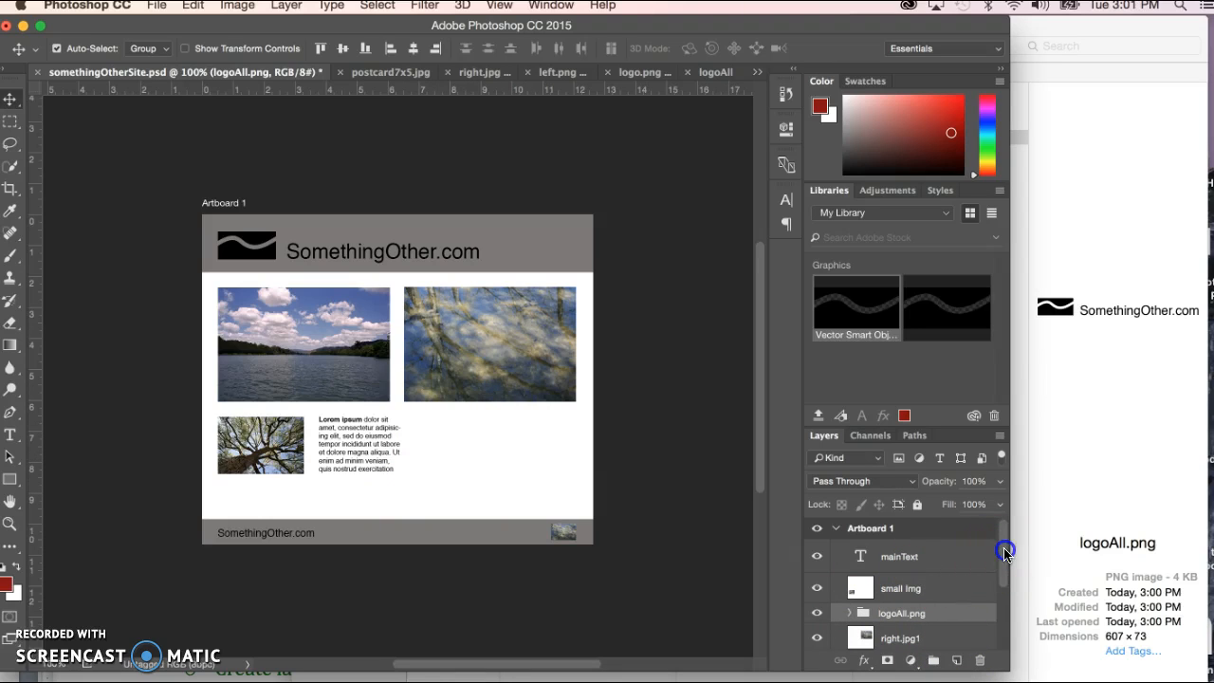
left_click(900, 559)
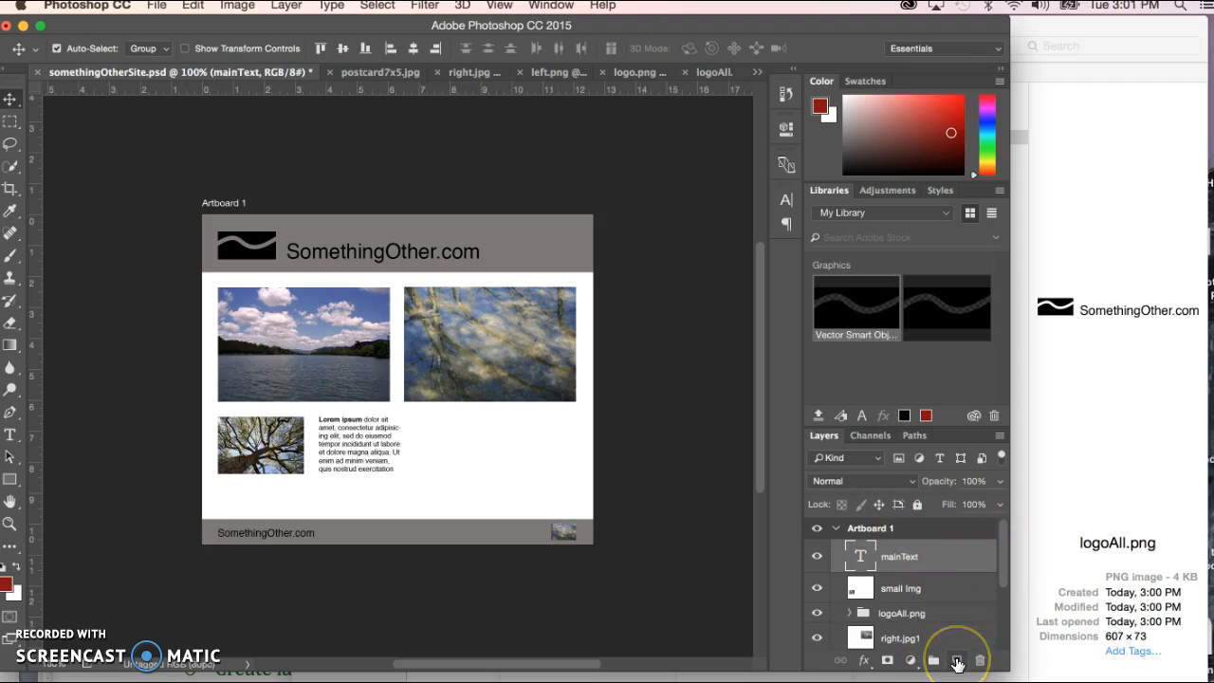
left_click(958, 664)
left_click(895, 557)
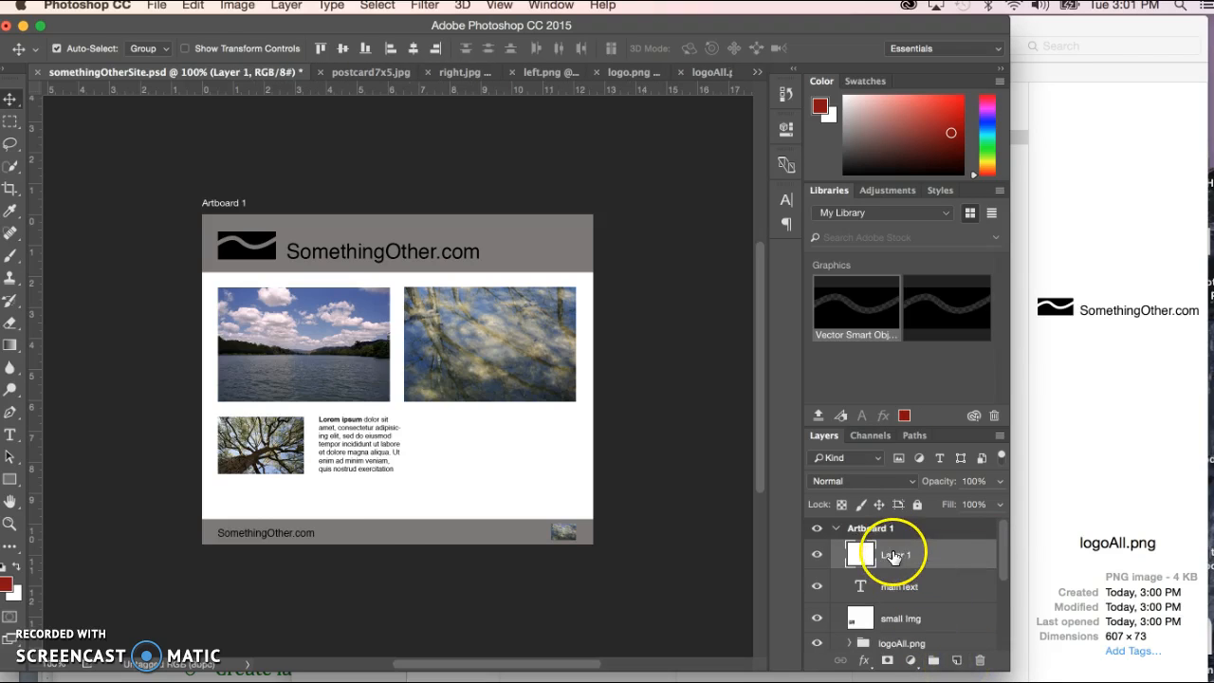
left_click(11, 260)
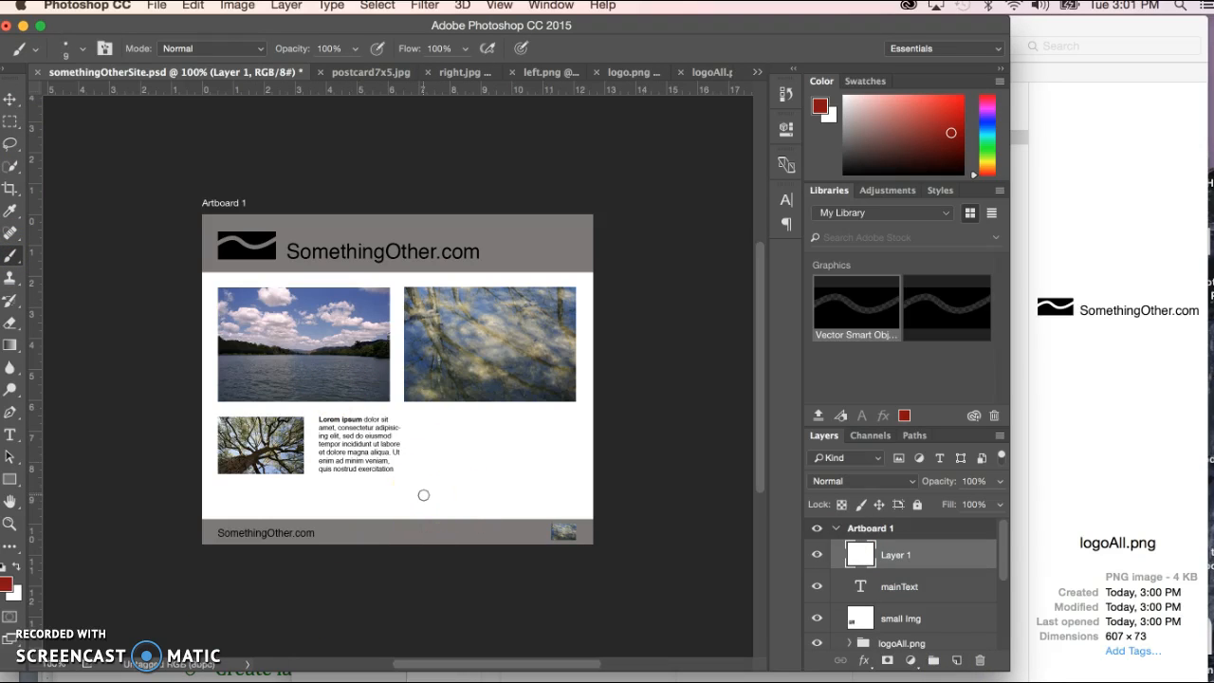
mouse_move(427, 463)
left_mouse_down()
mouse_move(421, 492)
mouse_move(440, 433)
mouse_move(479, 481)
mouse_move(530, 437)
mouse_move(466, 459)
left_mouse_up()
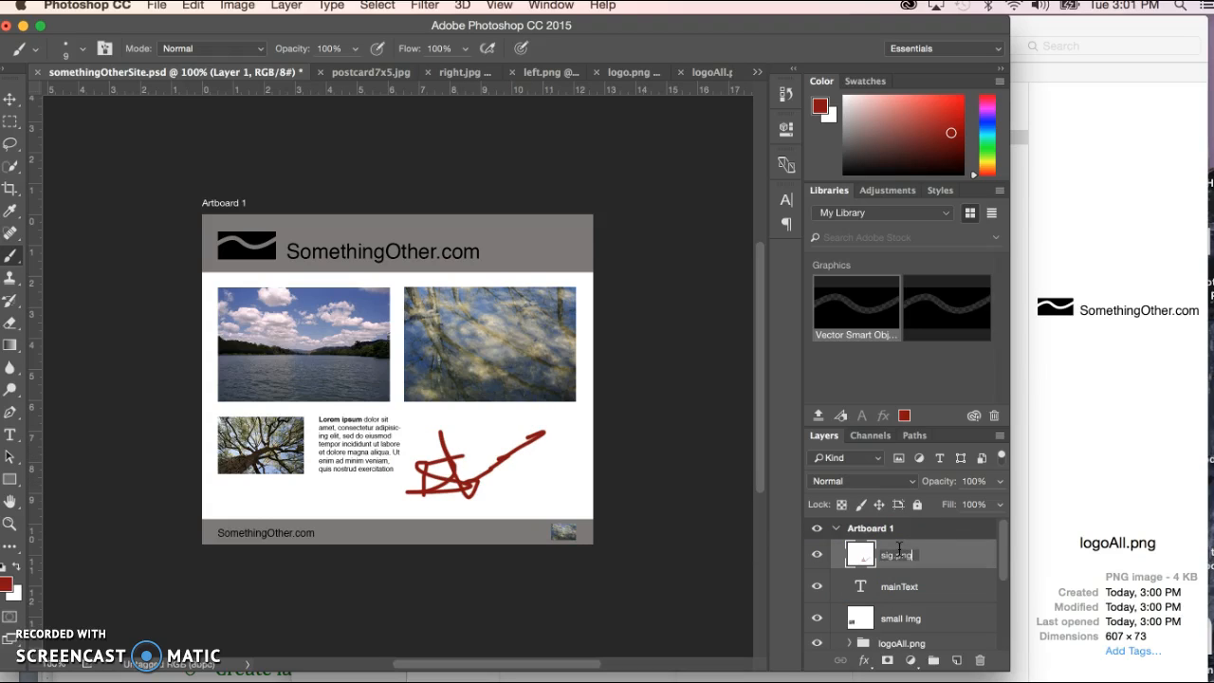
Step: Switch to Finder, preview the exported sig.png in the somethingOtherSite-assets folder, and open it in Photoshop
left_click(1101, 314)
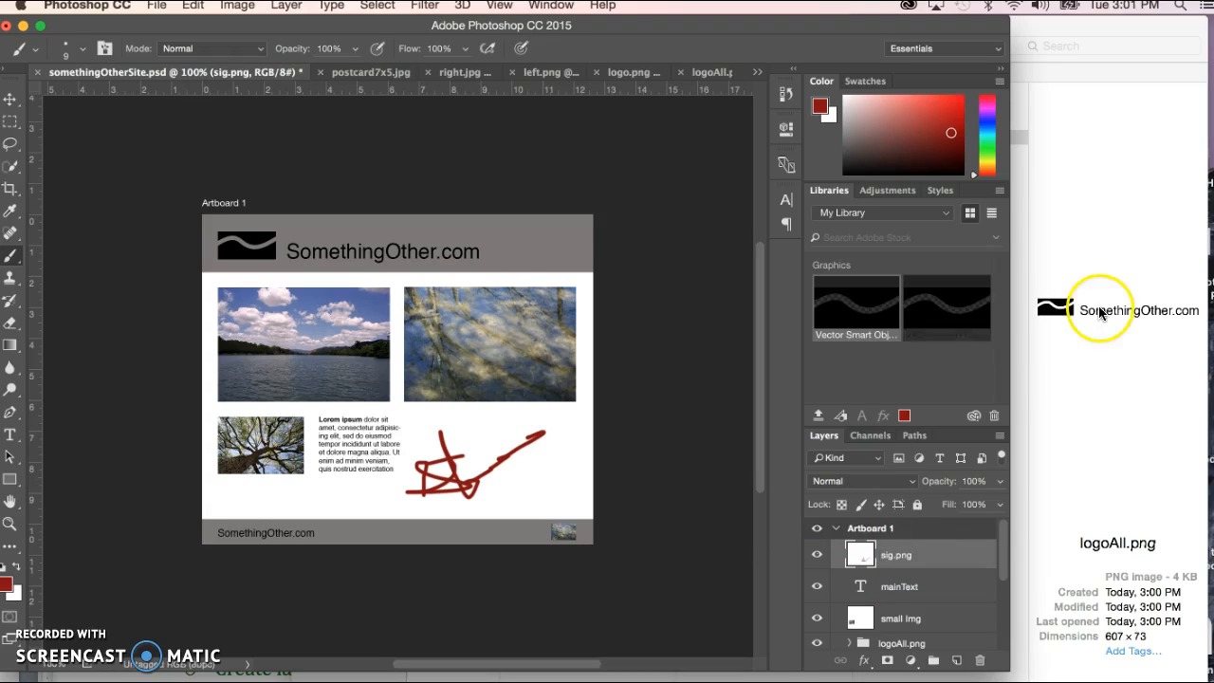
left_click(1150, 137)
left_click(946, 235)
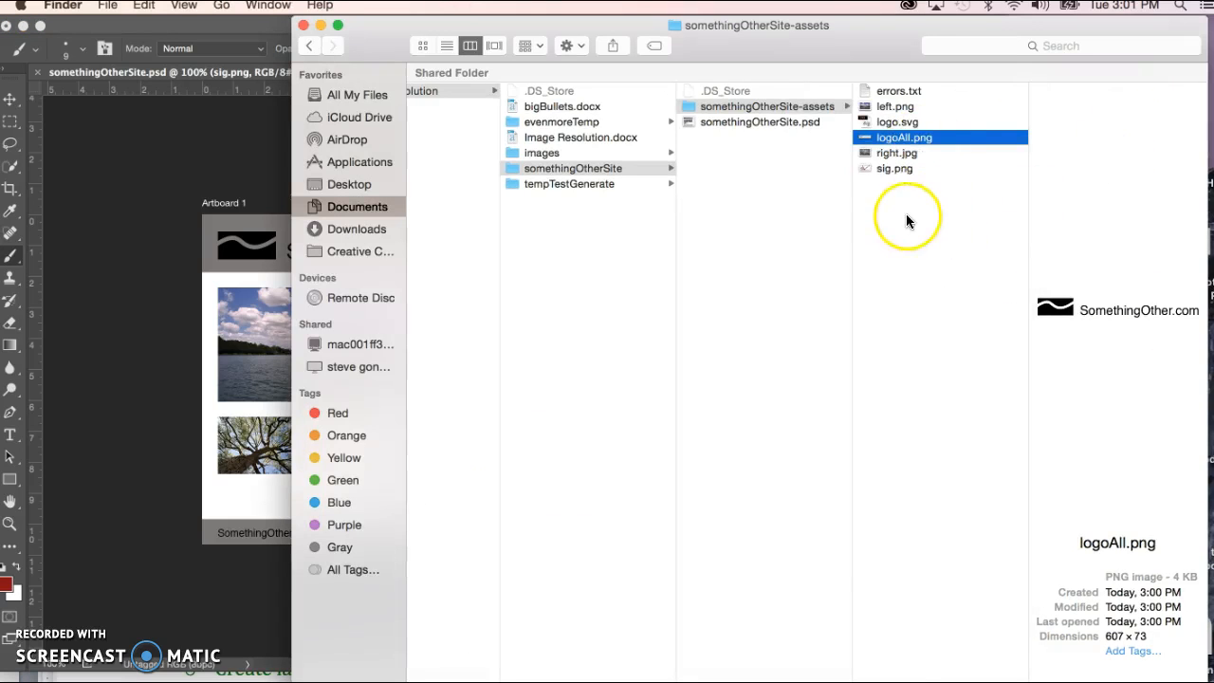
left_click(892, 169)
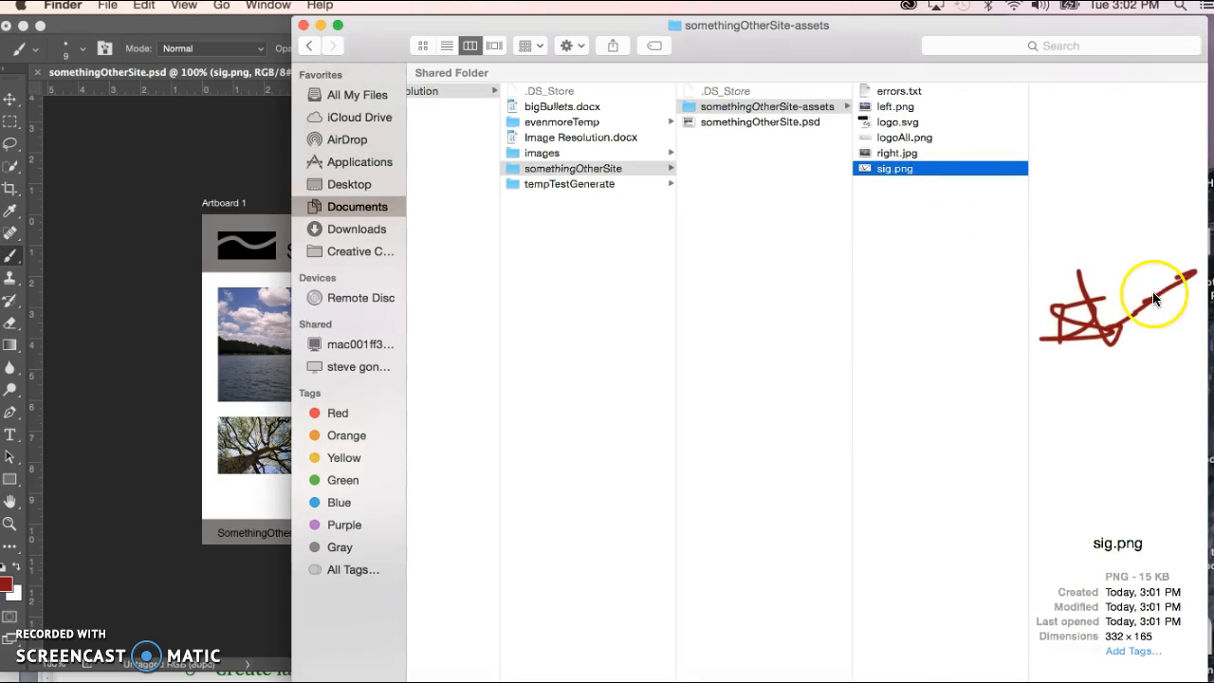
left_click_drag(887, 168, 854, 682)
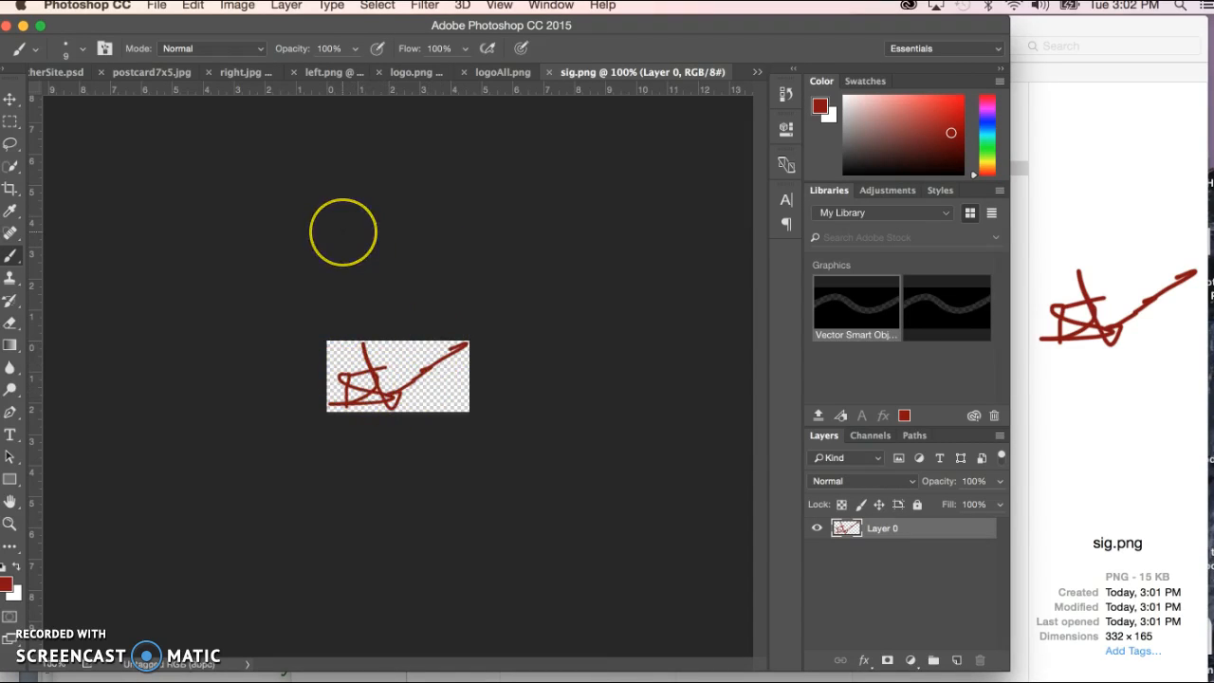
Step: Check the pixel dimensions and resolution of sig.png with Image Size, keeping its settings
key("super+alt+i")
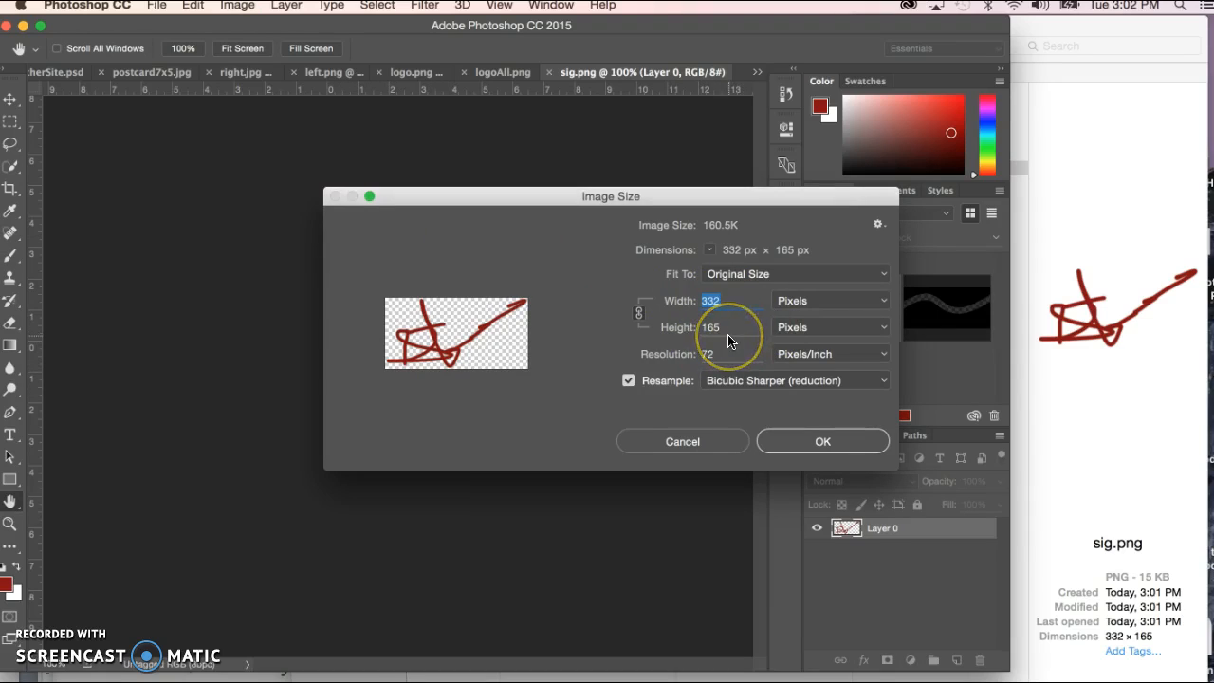
left_click(731, 331)
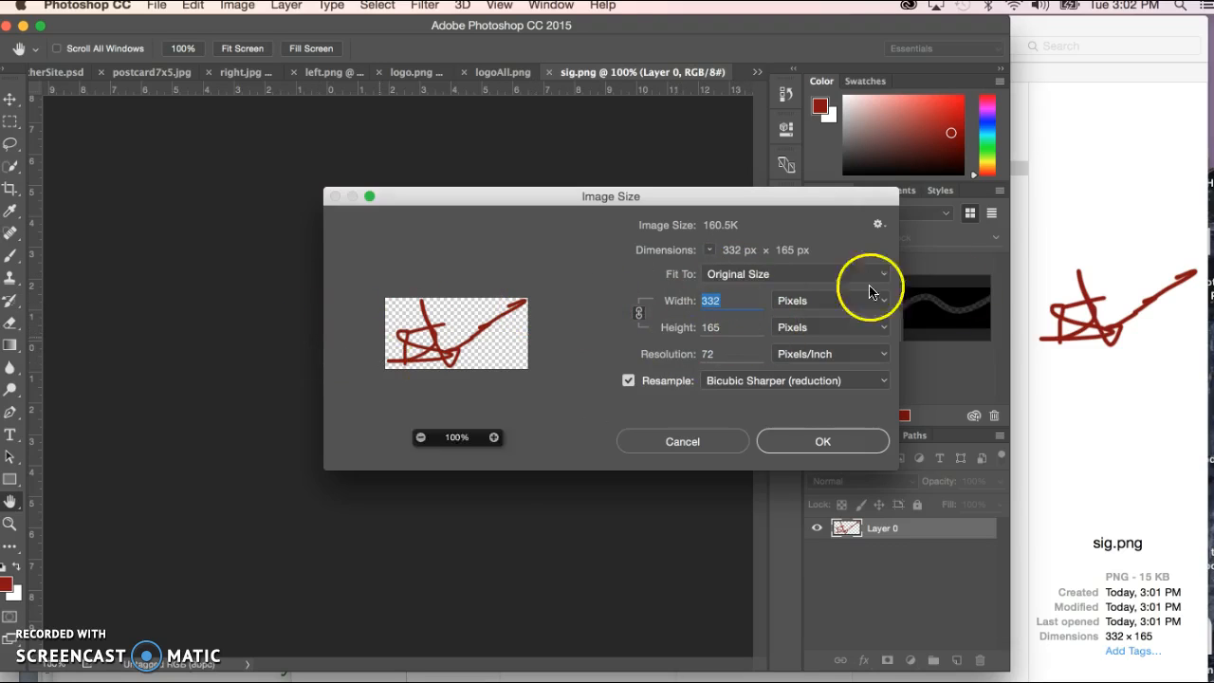
left_click(839, 441)
key("b")
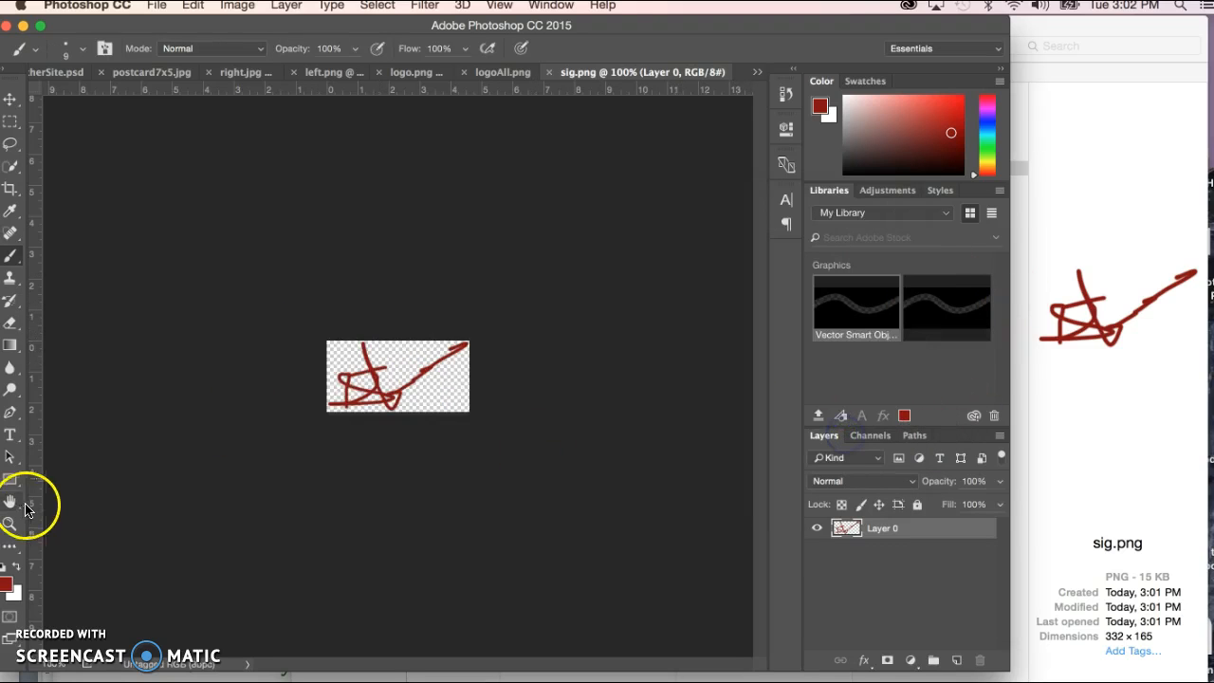